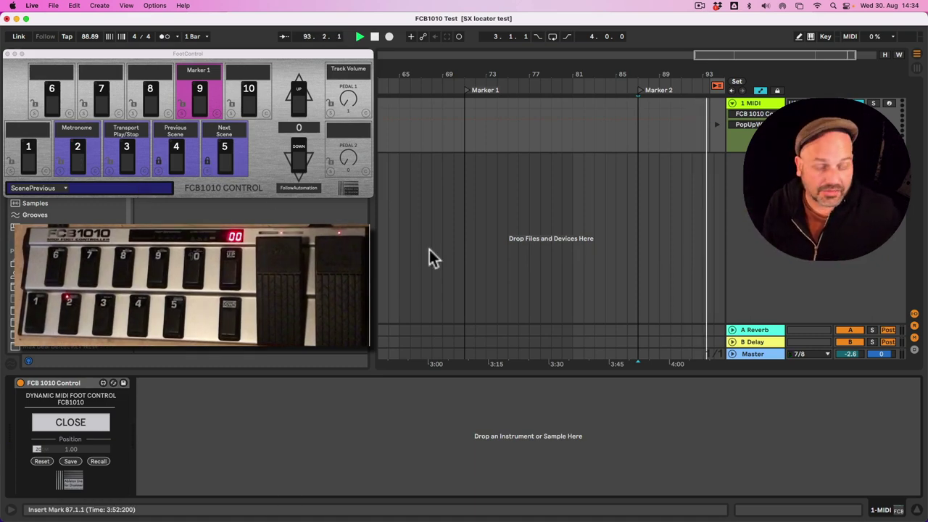
Step: Stop playback in the Arrangement View and place the insert marker between Marker 1 and Marker 2
key("Tab")
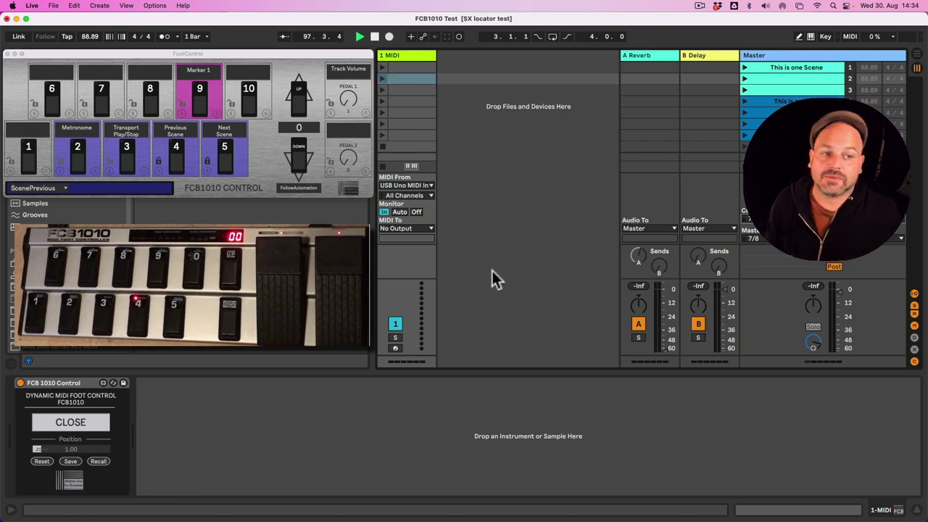
key("Tab")
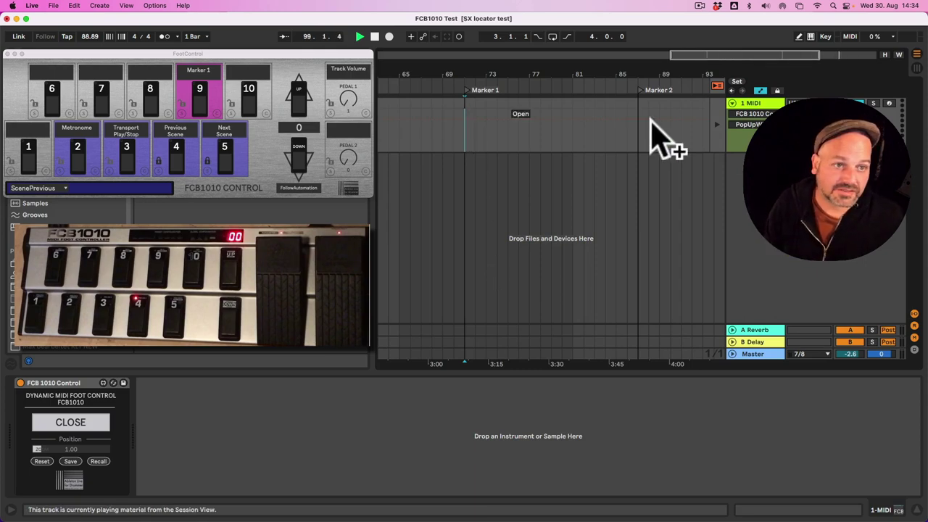
key("space")
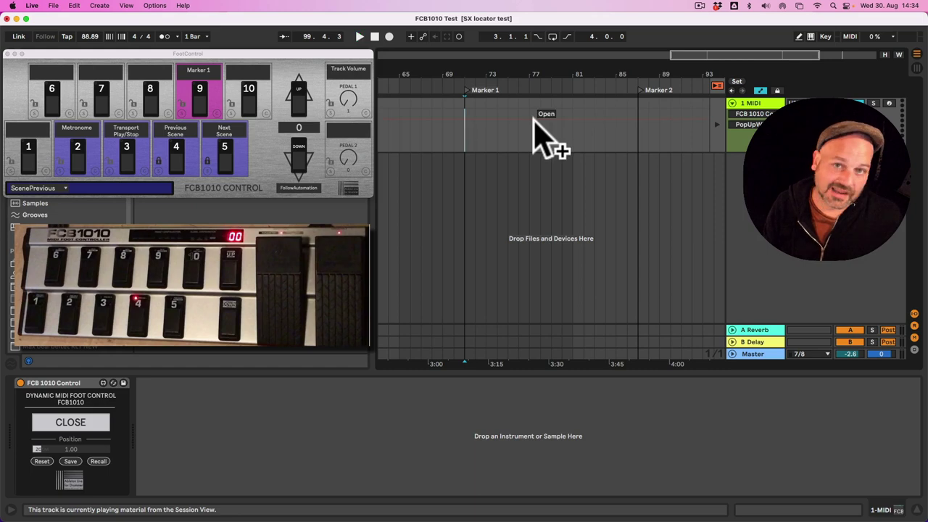
left_click(519, 147)
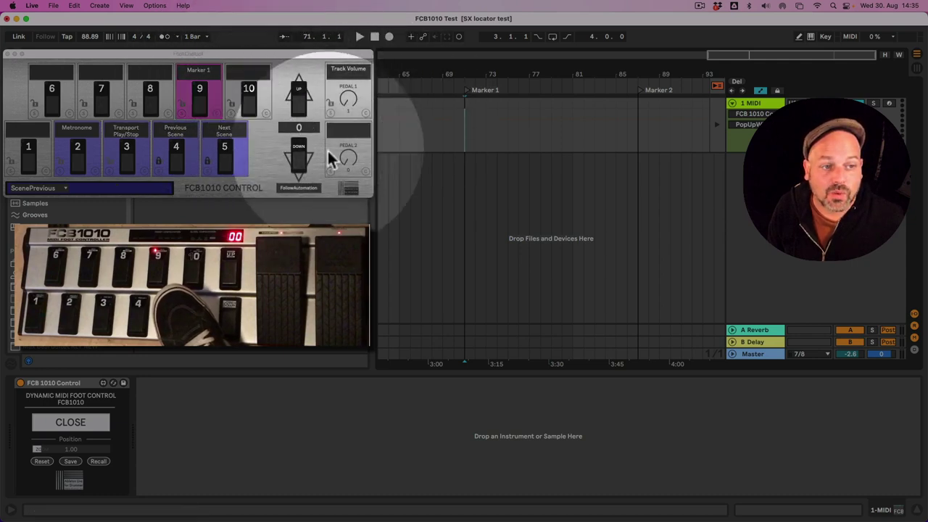
Step: Switch the foot controller to bank 1 and place the arrangement insert marker at Marker 2, position 87.1.1
left_click(300, 115)
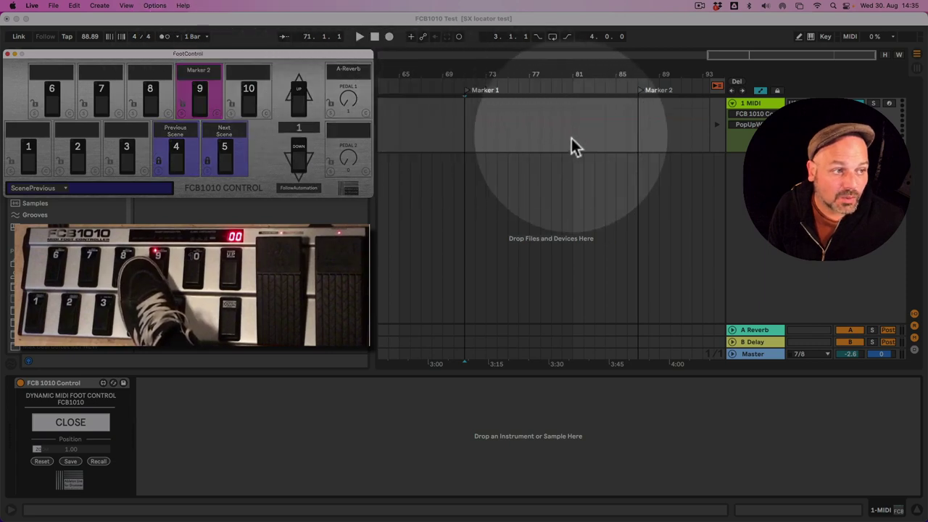
left_click(562, 142)
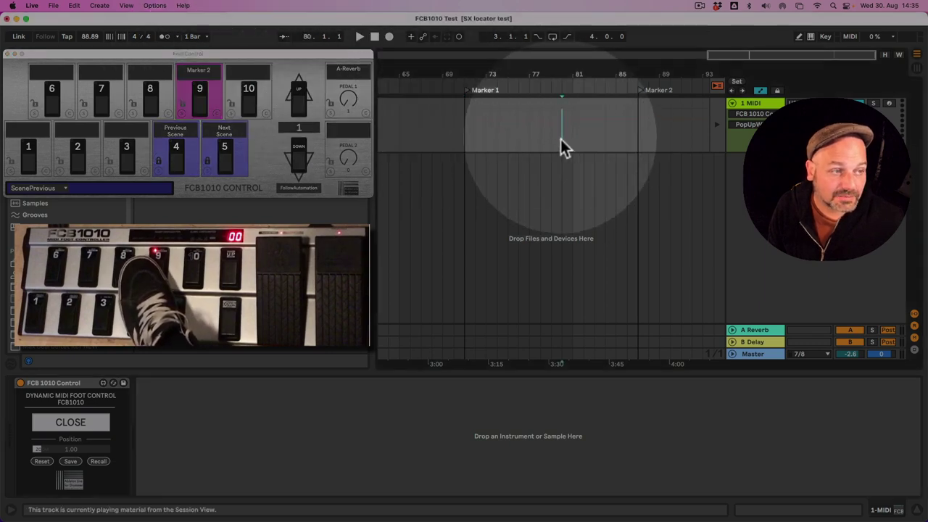
left_click(638, 122)
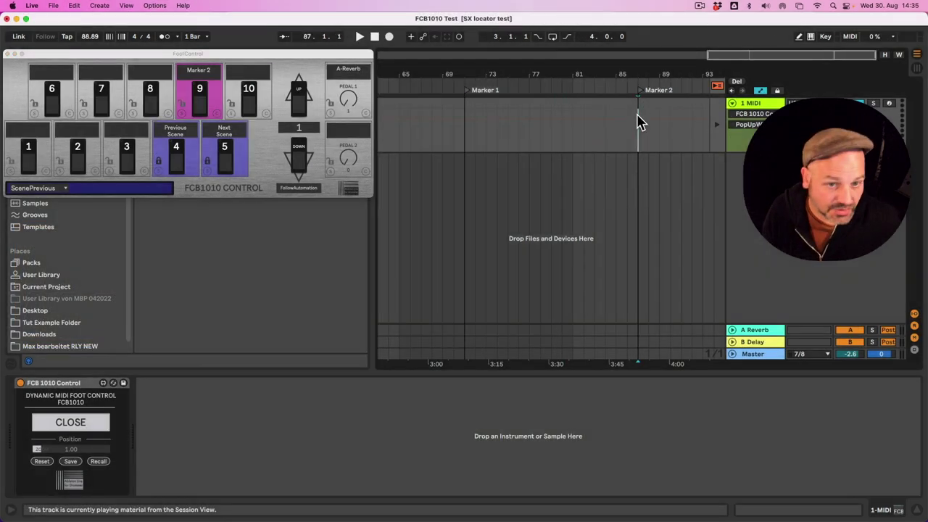
Step: Show the Session View and return the foot controller to bank 0
left_click(21, 188)
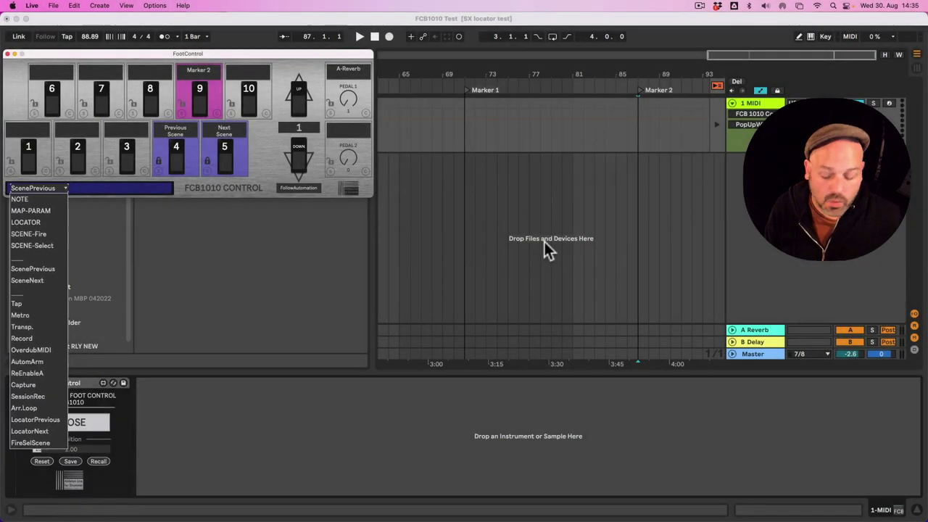
left_click(545, 243)
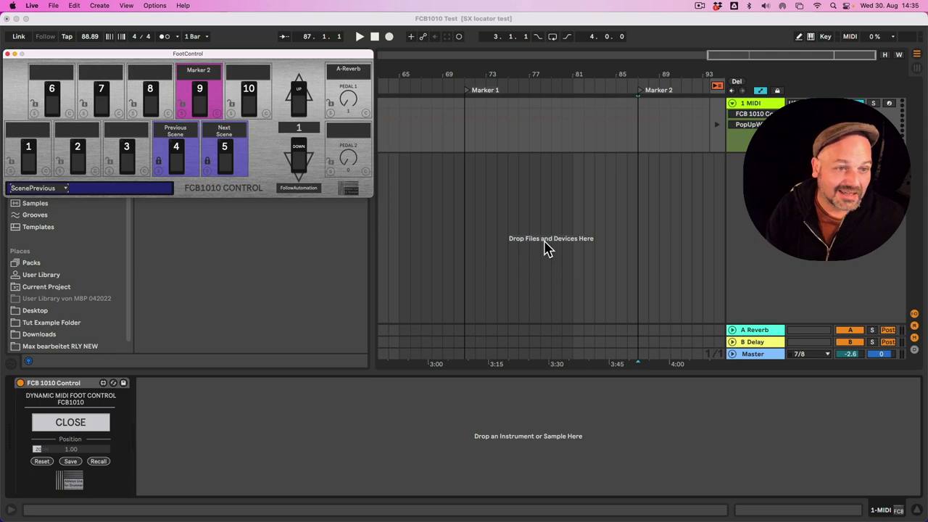
key("Tab")
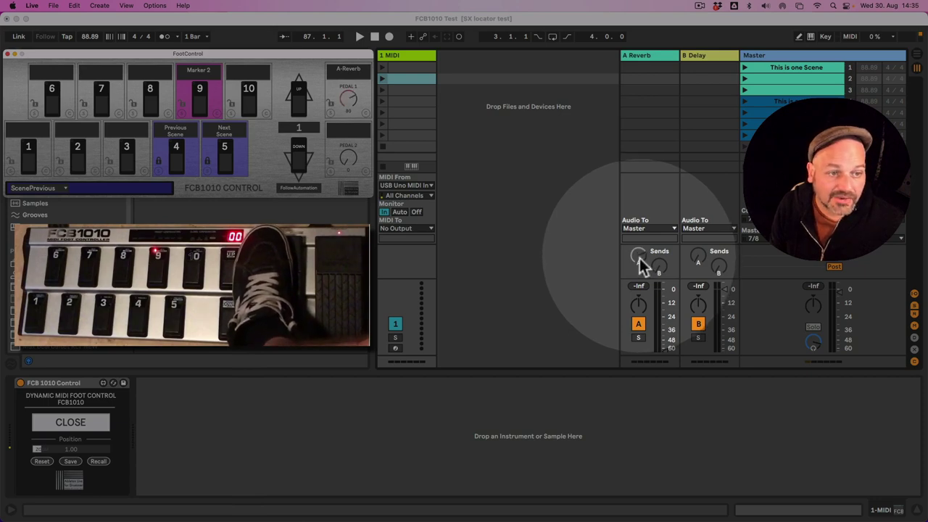
left_click(296, 164)
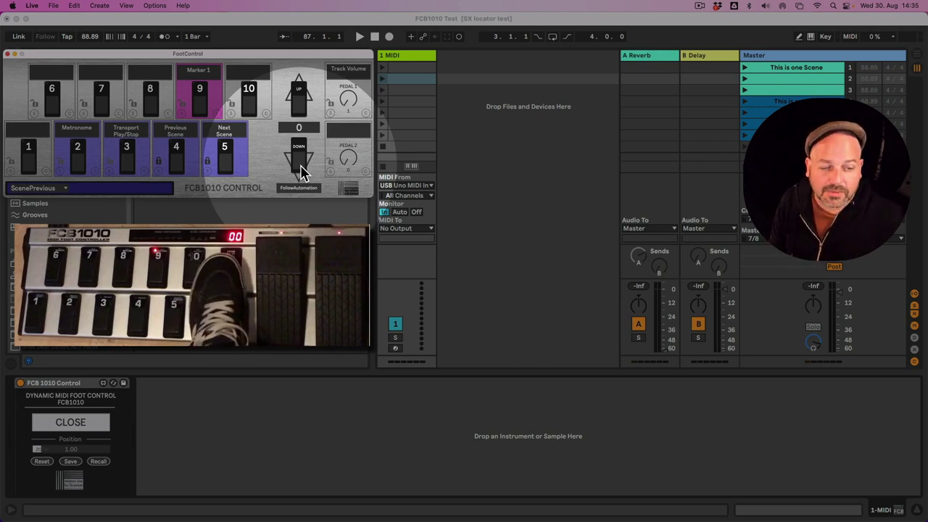
Step: Set the foot controller's bank switching mode to FollowPedalUpDown
left_click(303, 186)
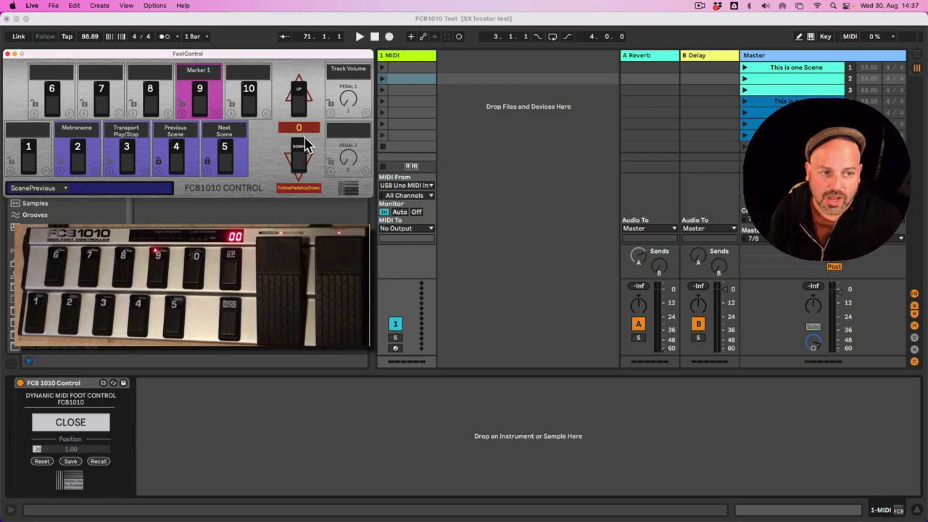
left_click(312, 190)
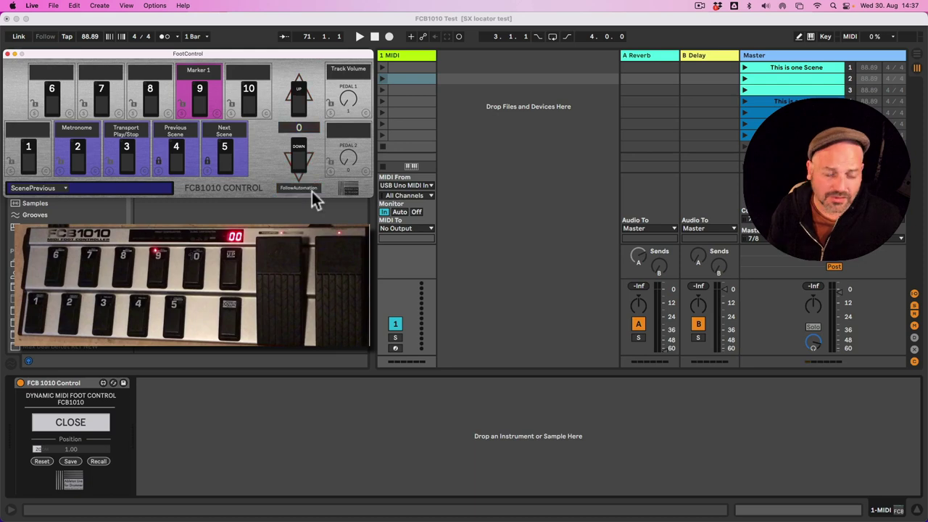
left_click(312, 190)
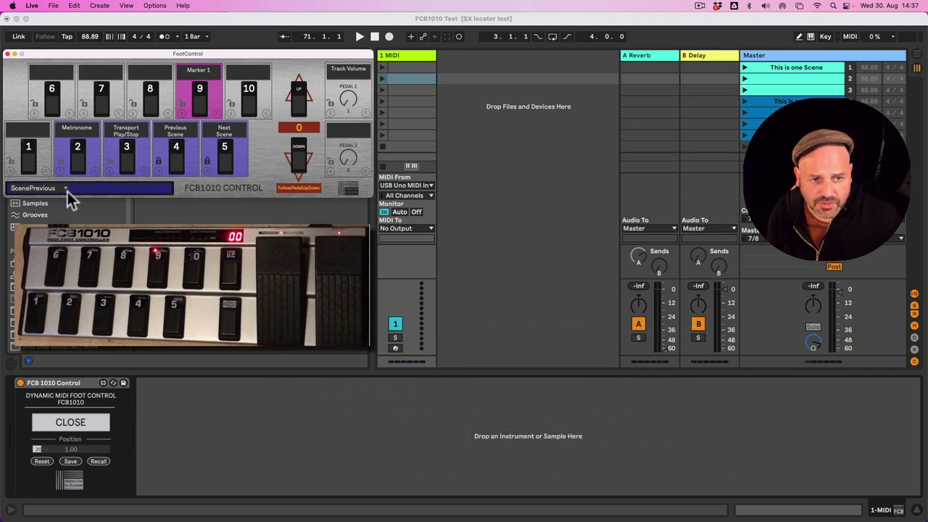
Step: Clear the assignments of pedals 4, 5, 9, 3 and 2 in bank 0
left_click(193, 171)
left_click(241, 172)
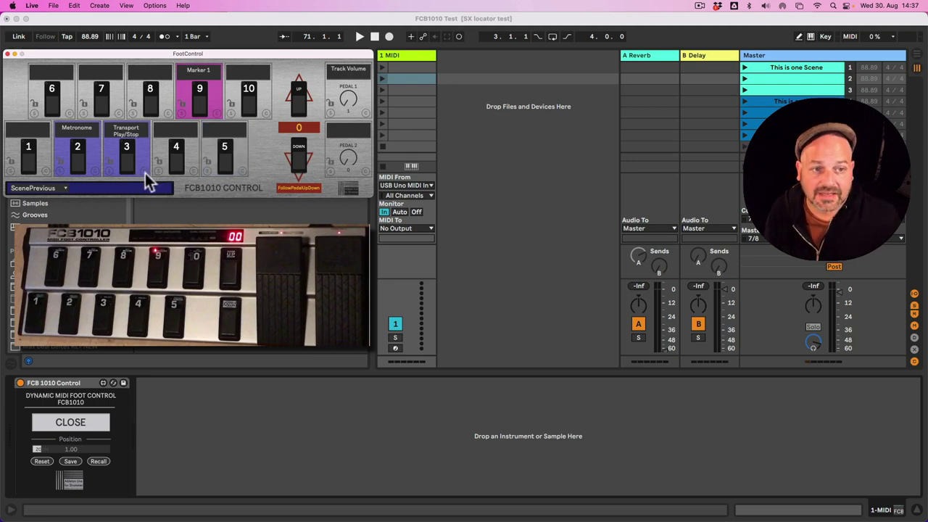
left_click(217, 114)
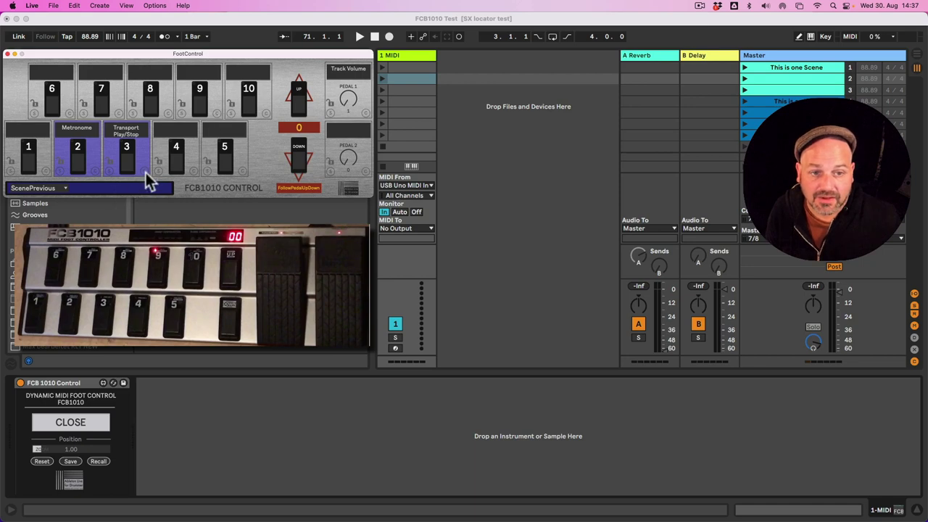
left_click(145, 172)
left_click(97, 172)
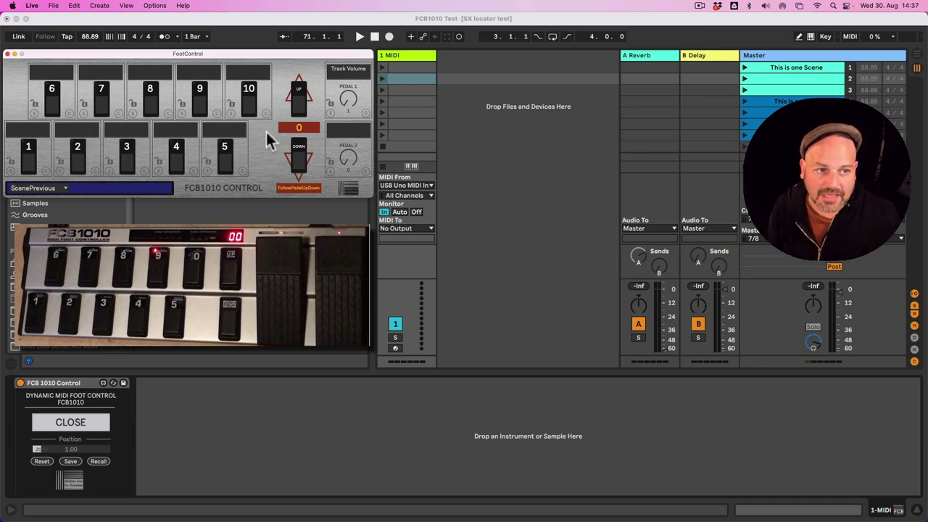
Step: Clear the Marker 2 assignment from pedal 9 in bank 1, finishing back on bank 0
left_click(298, 106)
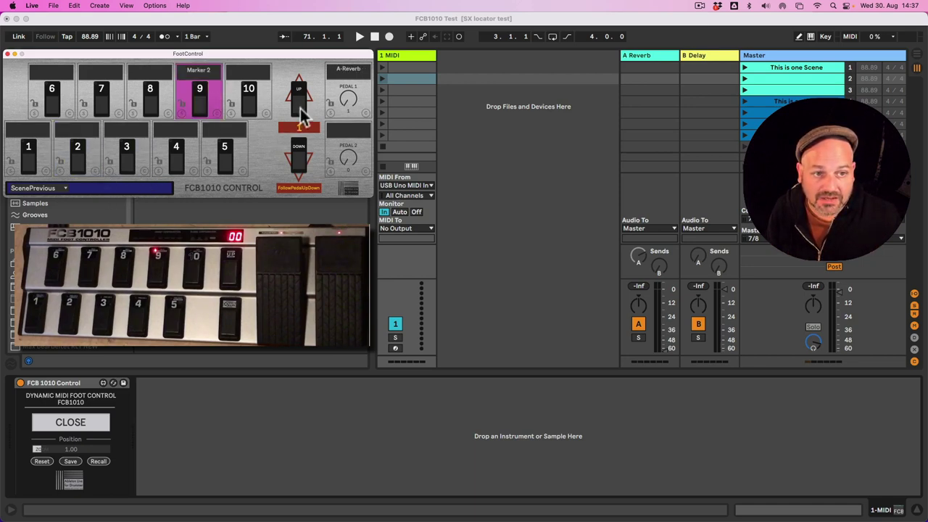
left_click(218, 114)
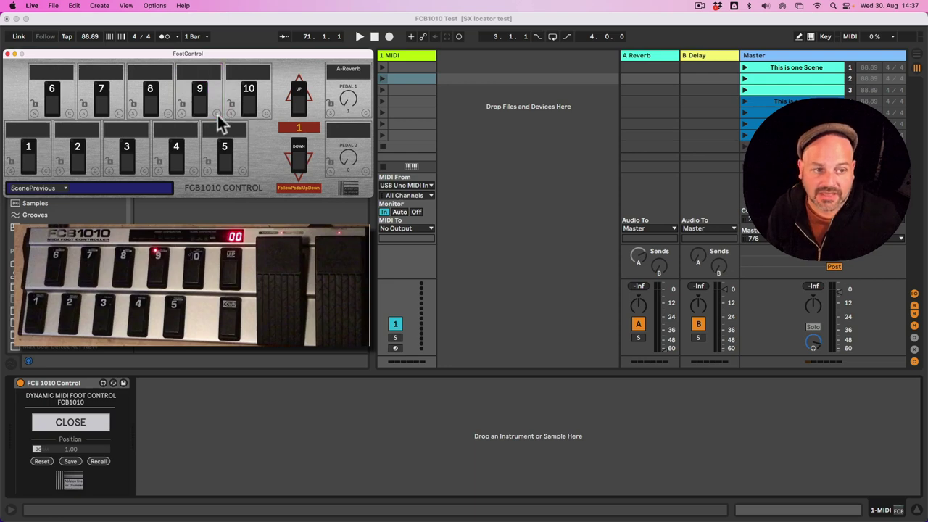
left_click(299, 171)
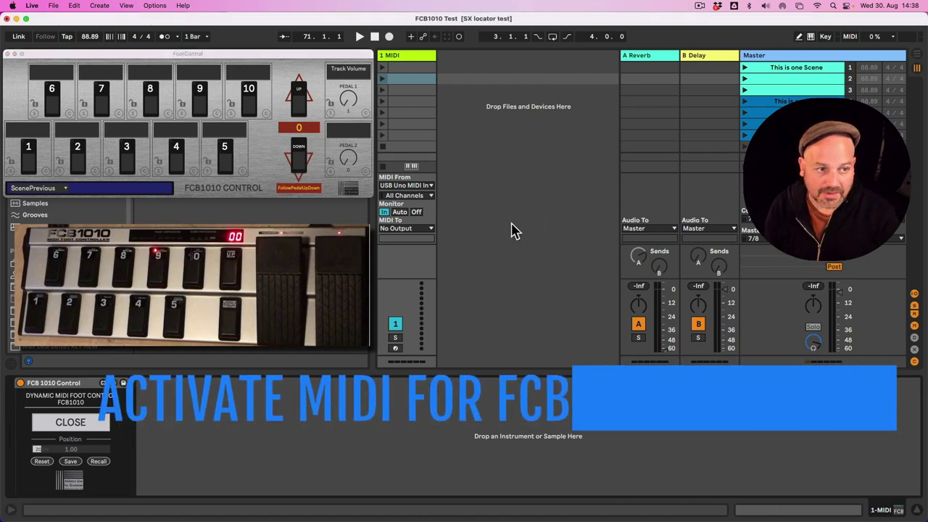
Step: In the MIDI preferences, enable Track for the USB Uno MIDI Interface and Fireface 400 (F97) (Port 1) inputs
key("super+comma")
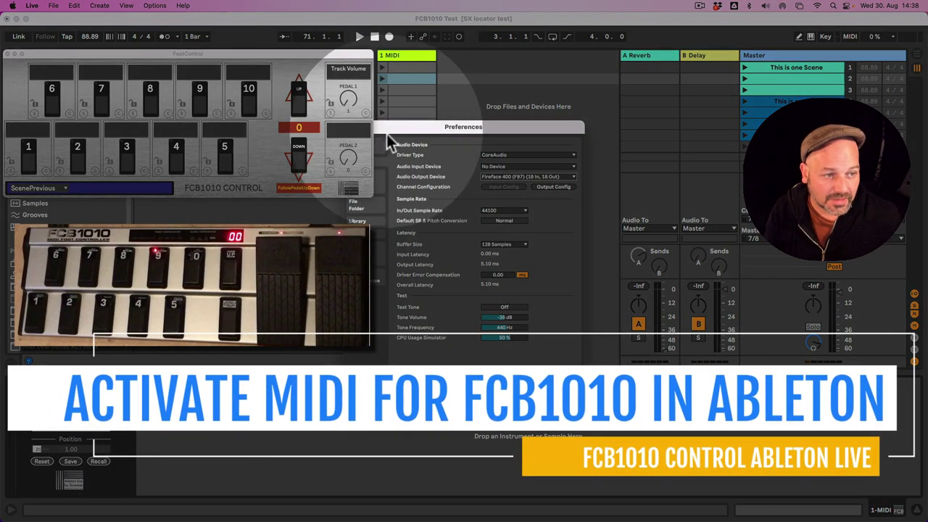
left_click_drag(395, 129, 444, 112)
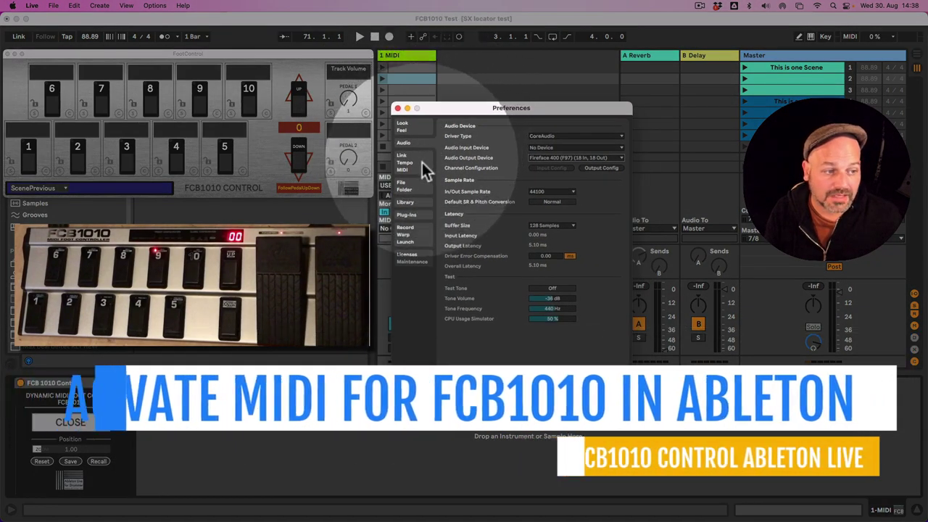
left_click(422, 163)
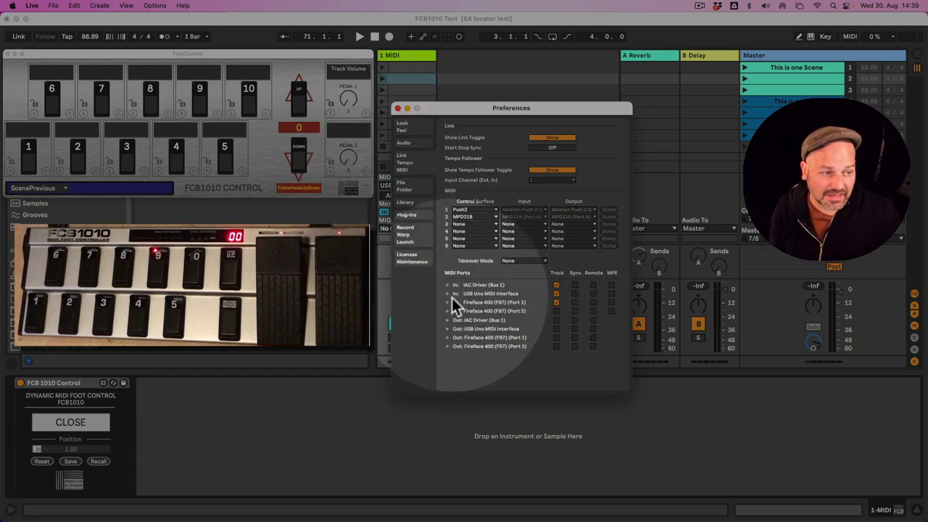
left_click(556, 295)
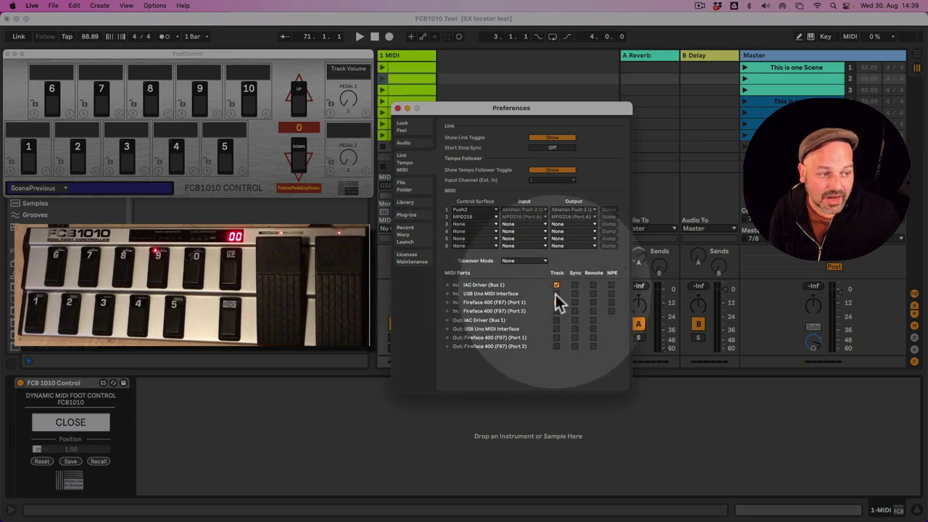
left_click(556, 293)
left_click(556, 303)
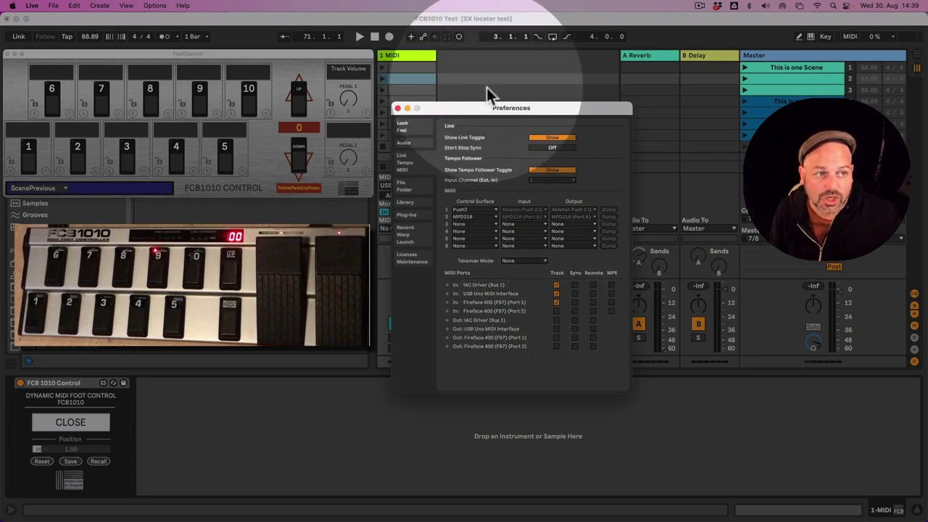
left_click(487, 88)
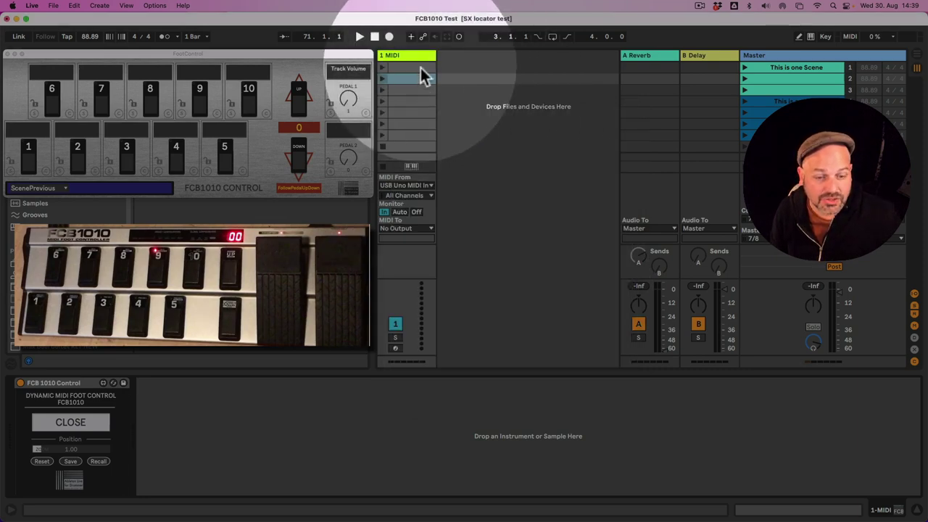
Step: Set the 1 MIDI track's MIDI From input to USB Uno MIDI Interface
left_click(73, 388)
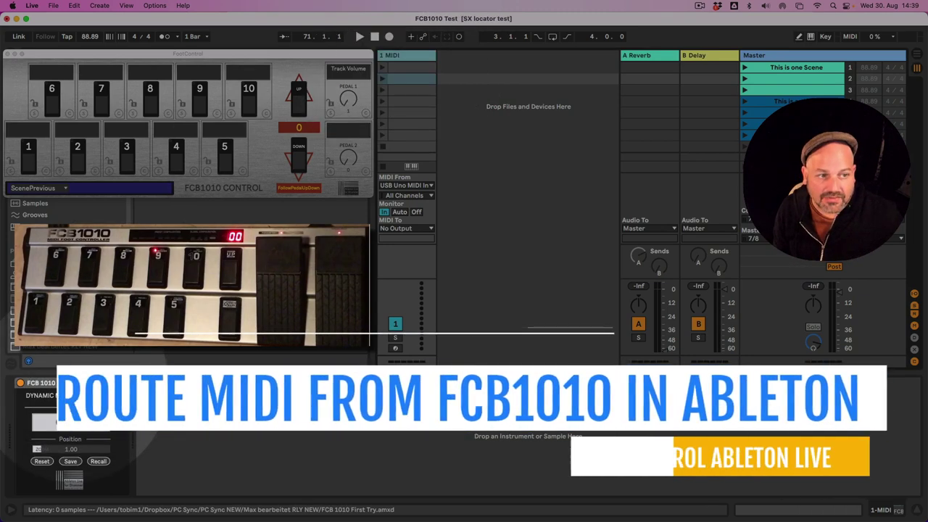
left_click(419, 185)
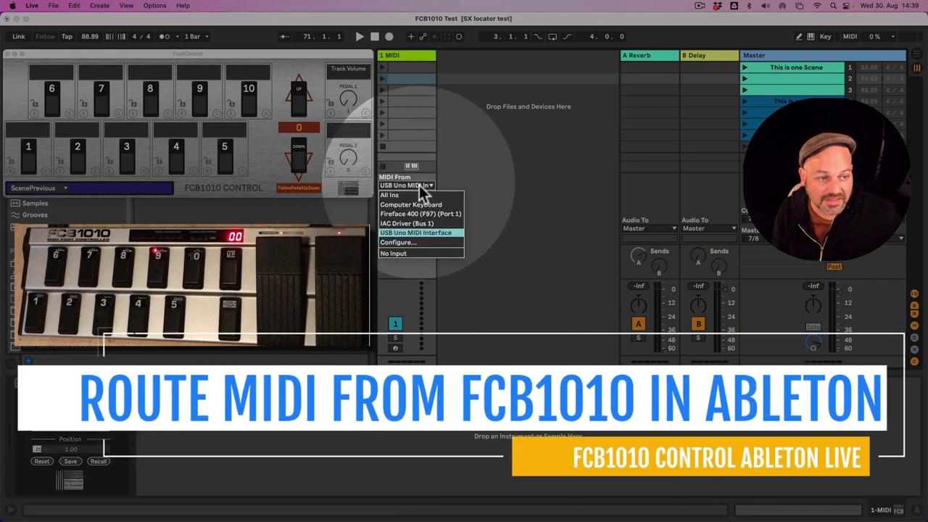
left_click(431, 233)
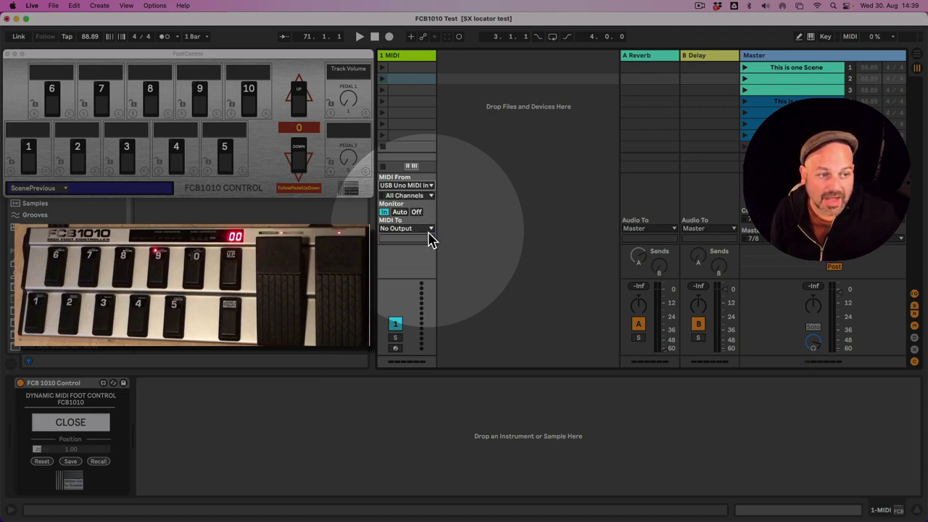
Step: Try monitoring Off on the 1 MIDI track, finishing with Monitor set to In
left_click(415, 212)
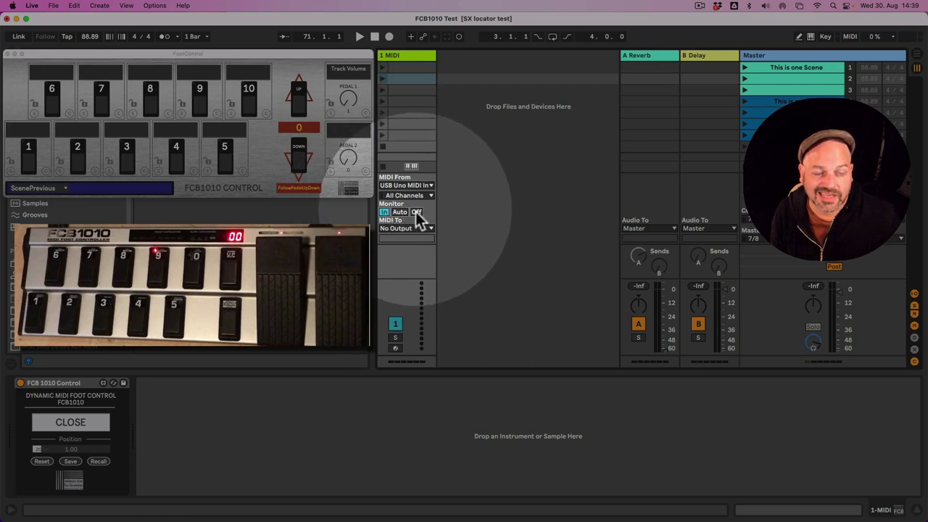
left_click(385, 212)
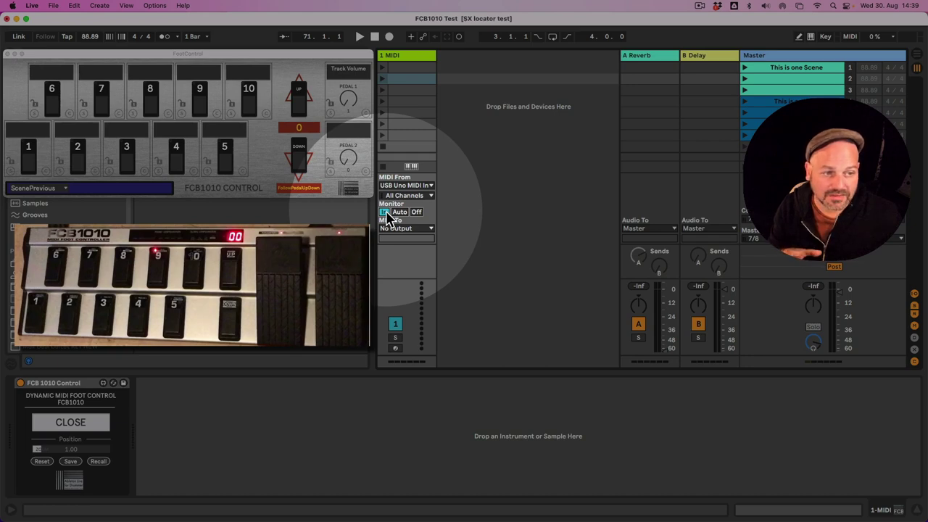
left_click(416, 212)
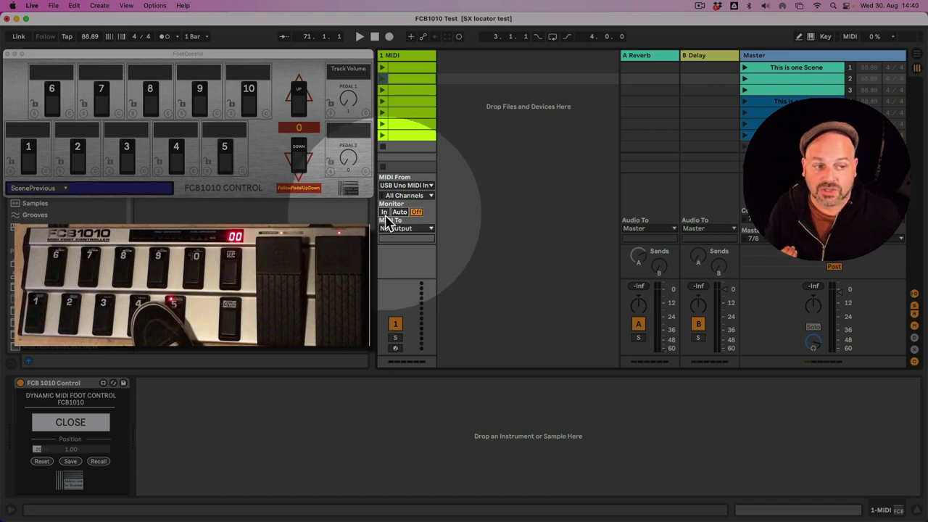
left_click(385, 213)
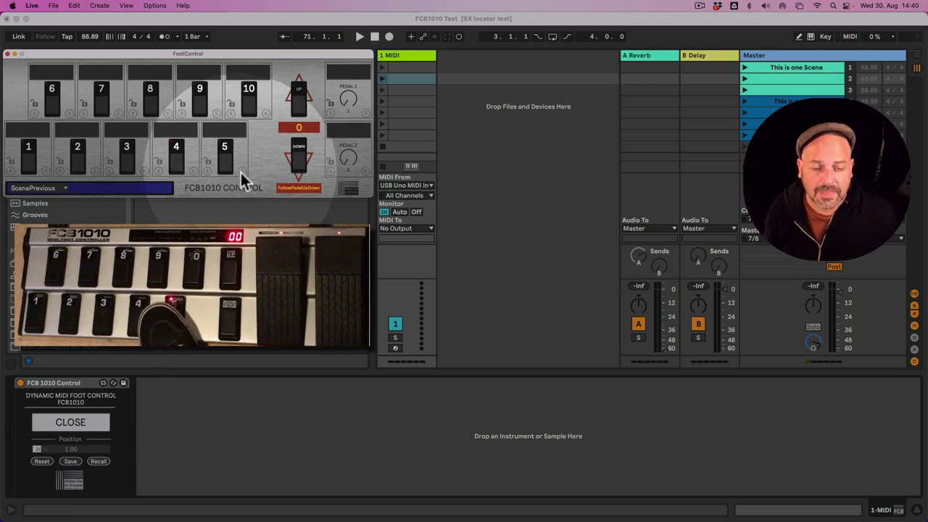
Step: Review the list of functions that can be assigned to the foot controller's pedals
left_click(57, 190)
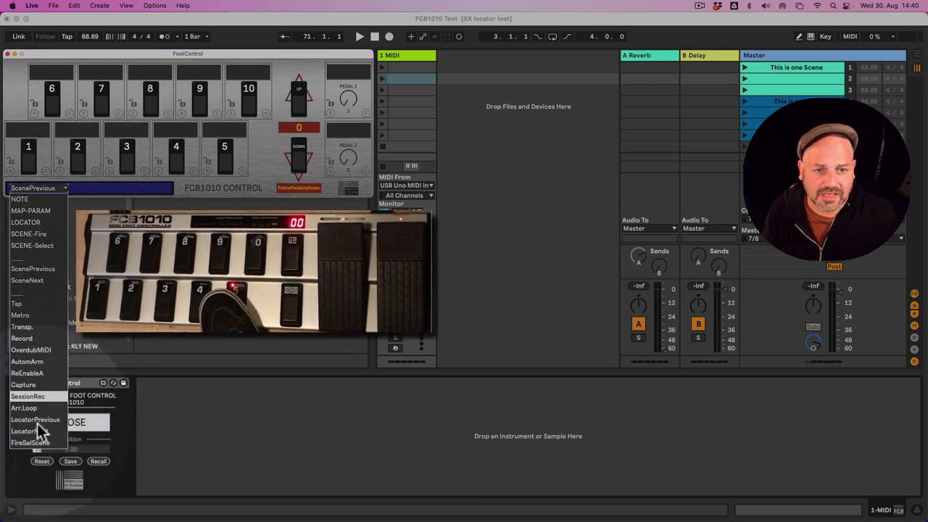
left_click(40, 187)
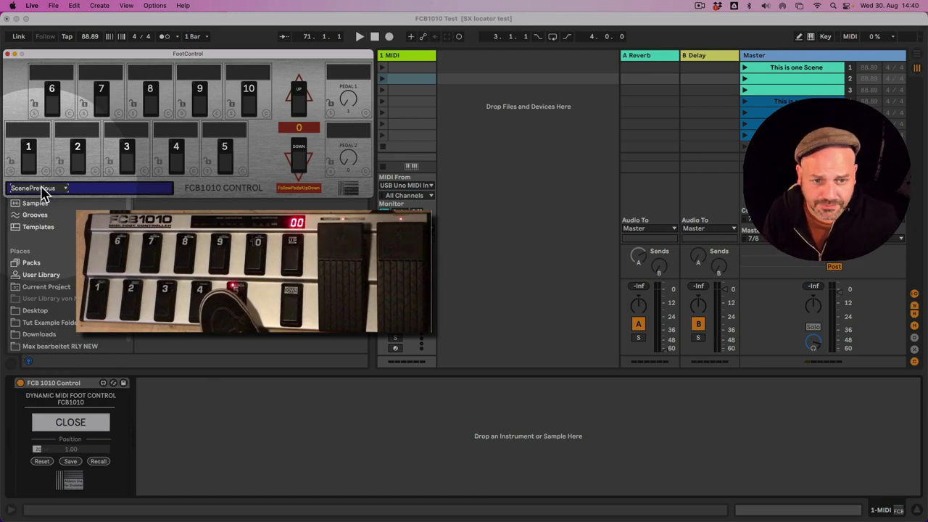
Step: Try the NOTE function type for the foot controller, finishing with MAP-PARAM
left_click(42, 190)
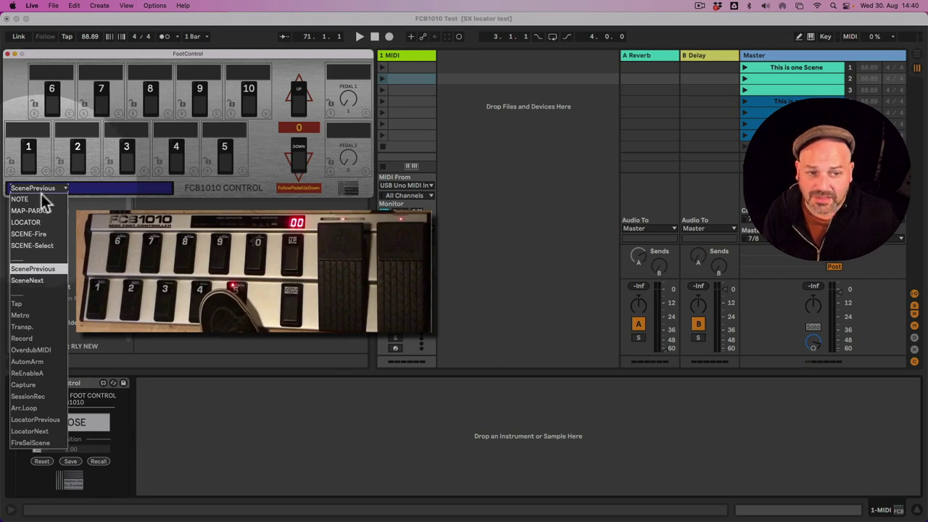
left_click(40, 199)
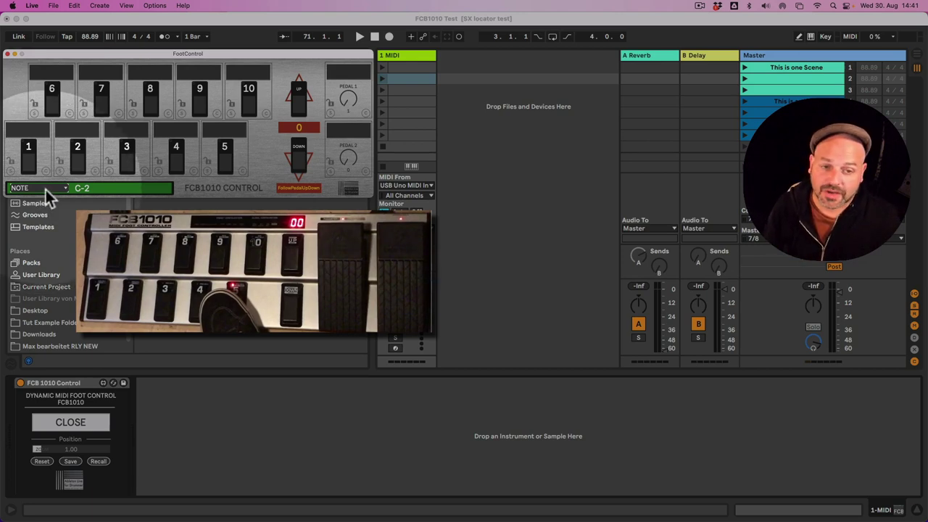
left_click(46, 193)
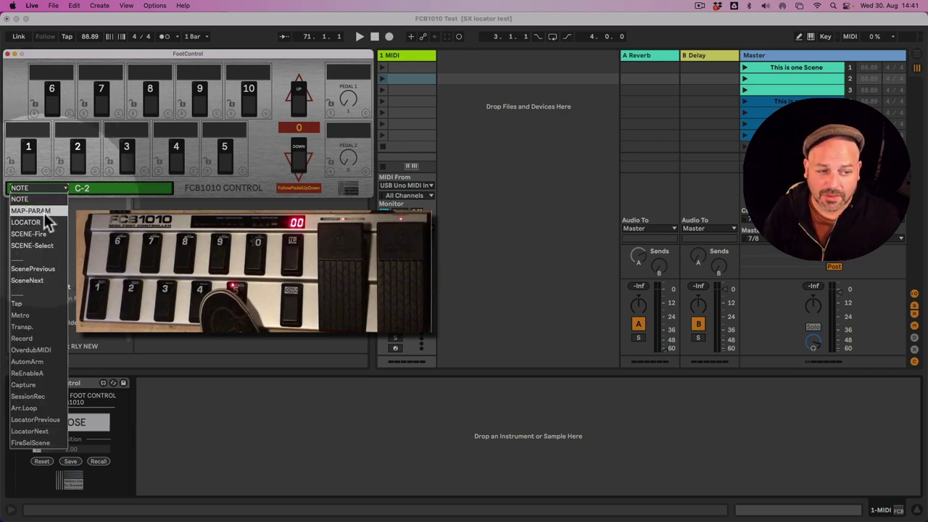
left_click(43, 213)
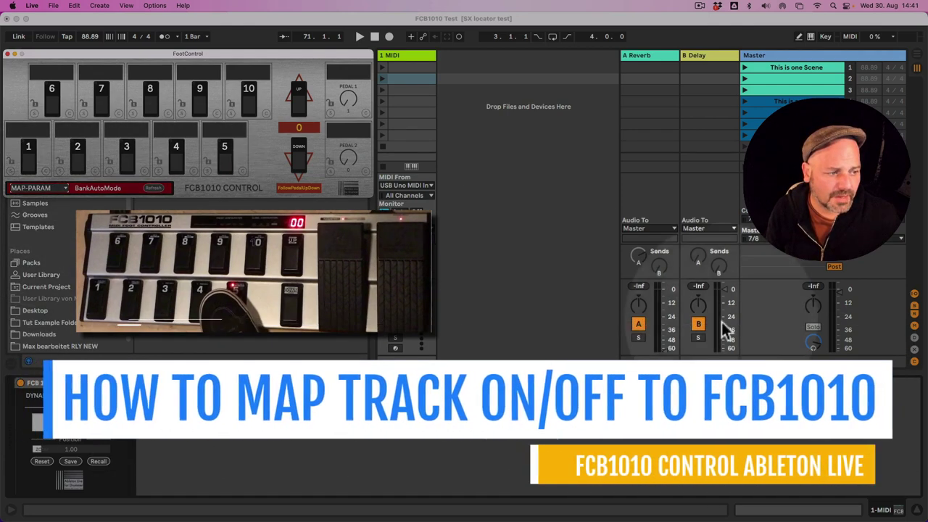
Step: Pick the A Reverb track's on/off switch (Speaker On) as the mapped parameter and assign it to pedal 5
left_click(640, 325)
left_click(639, 324)
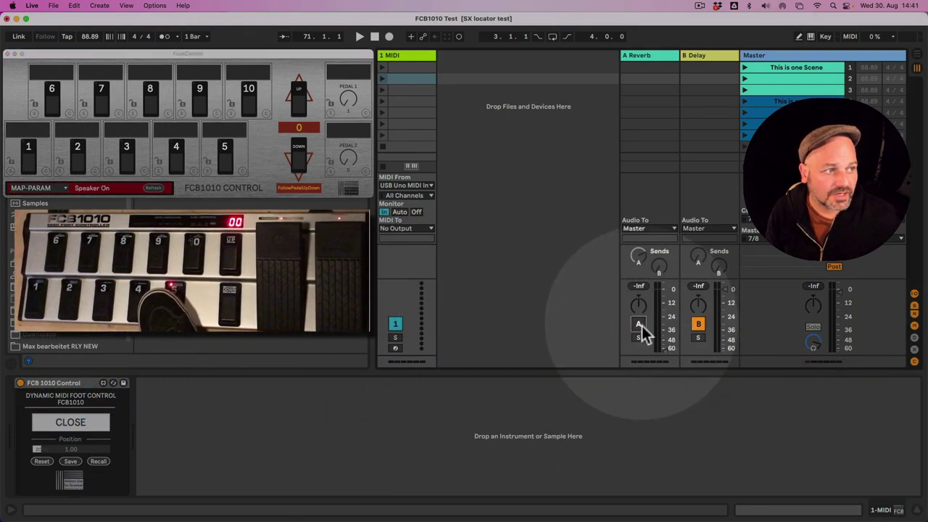
left_click(639, 325)
double_click(639, 324)
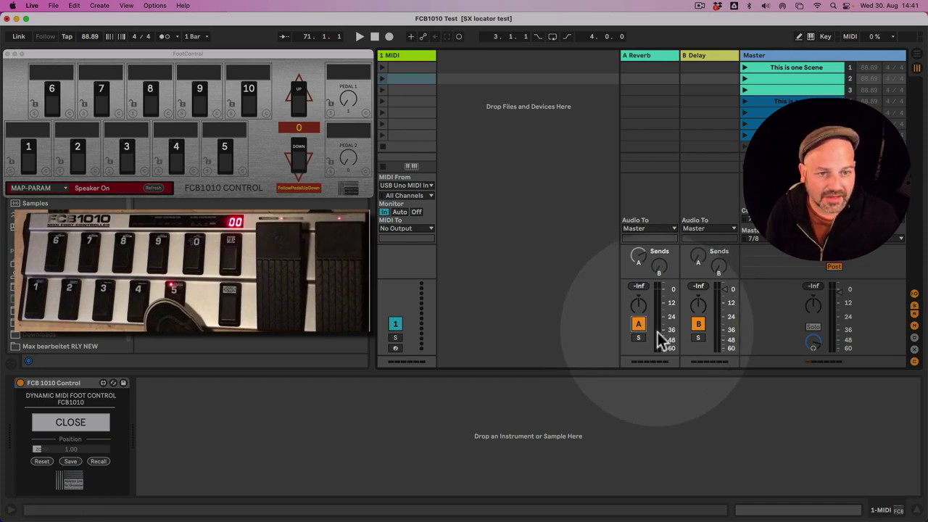
left_click(660, 331)
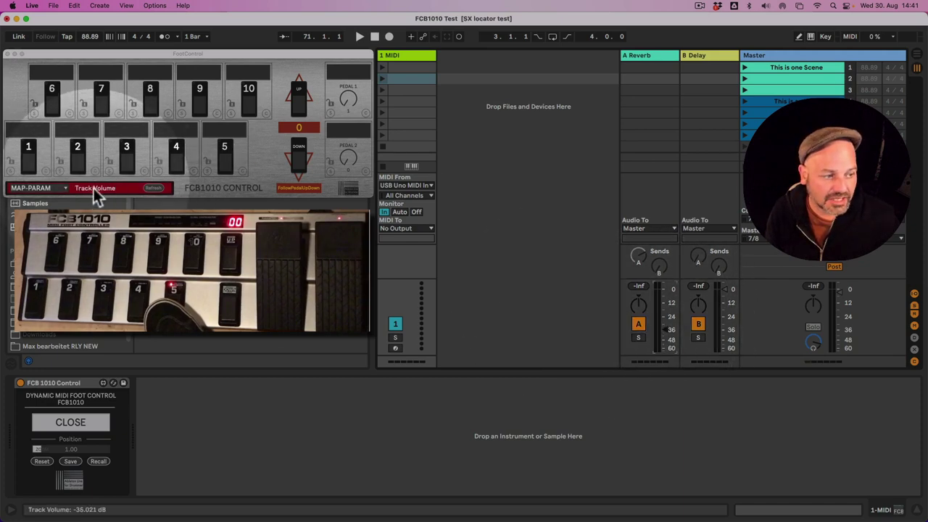
left_click(638, 326)
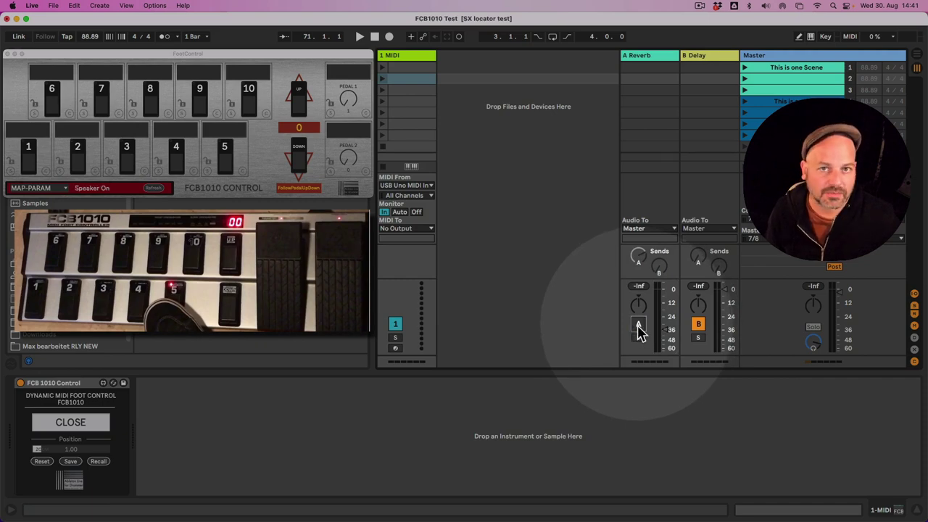
left_click(638, 327)
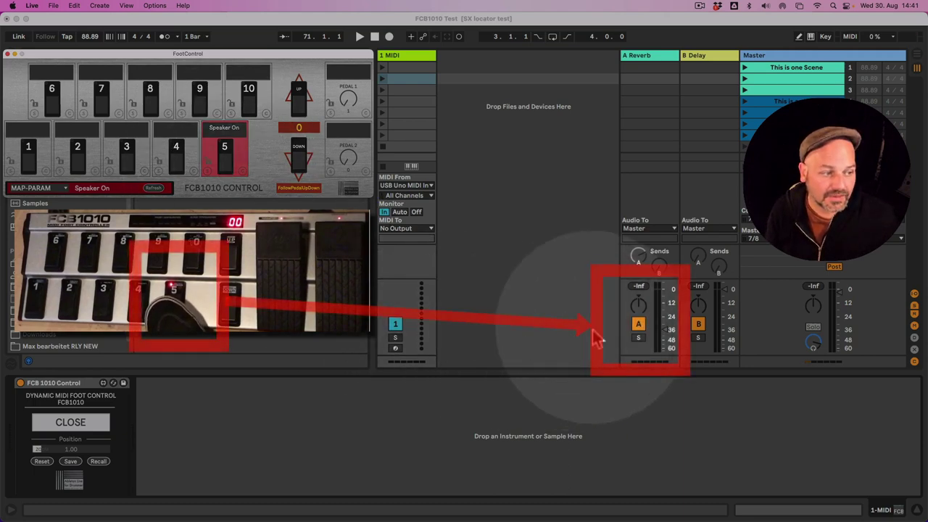
Step: Toggle the A Reverb track off and on several times, leaving it switched on
left_click(639, 324)
left_click(640, 326)
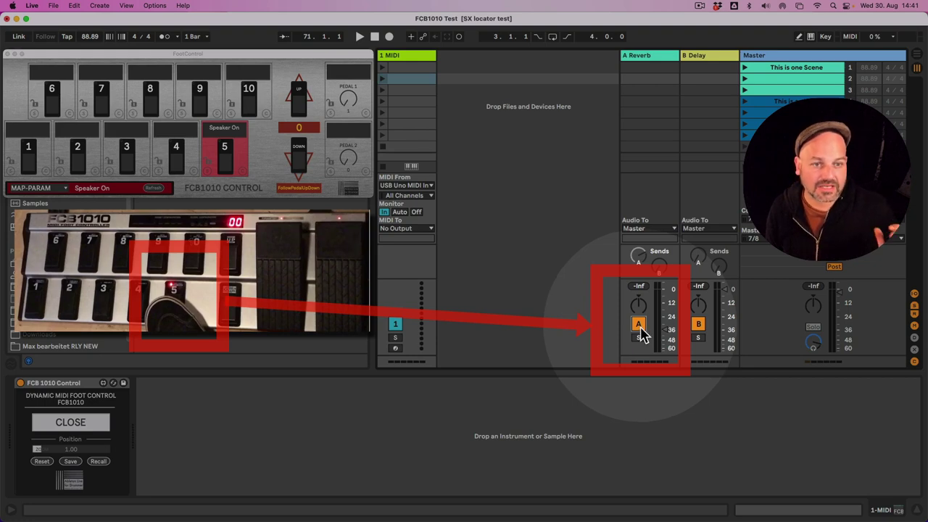
left_click(640, 328)
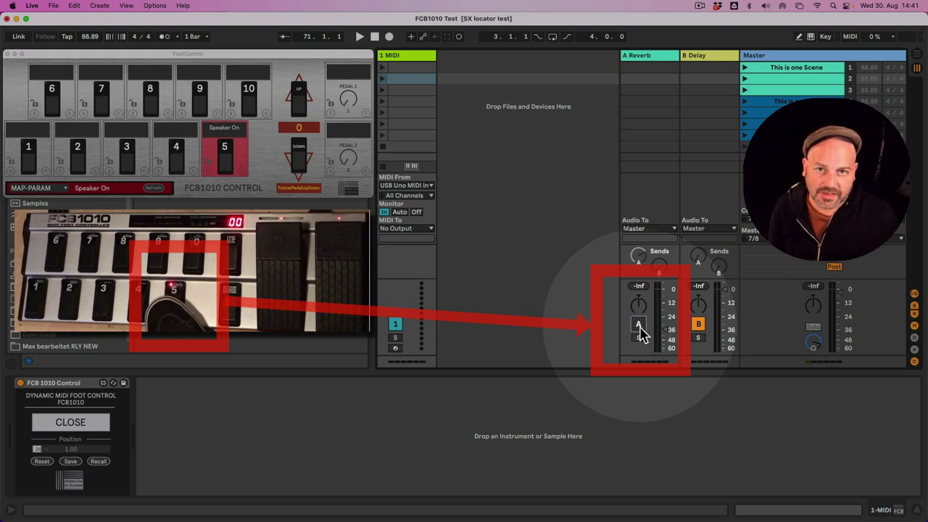
left_click(640, 326)
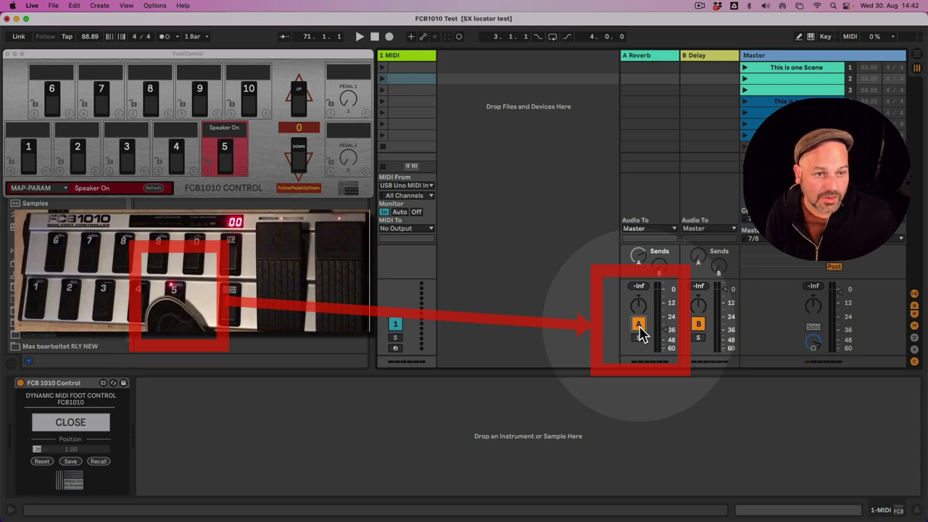
left_click(639, 325)
left_click(639, 325)
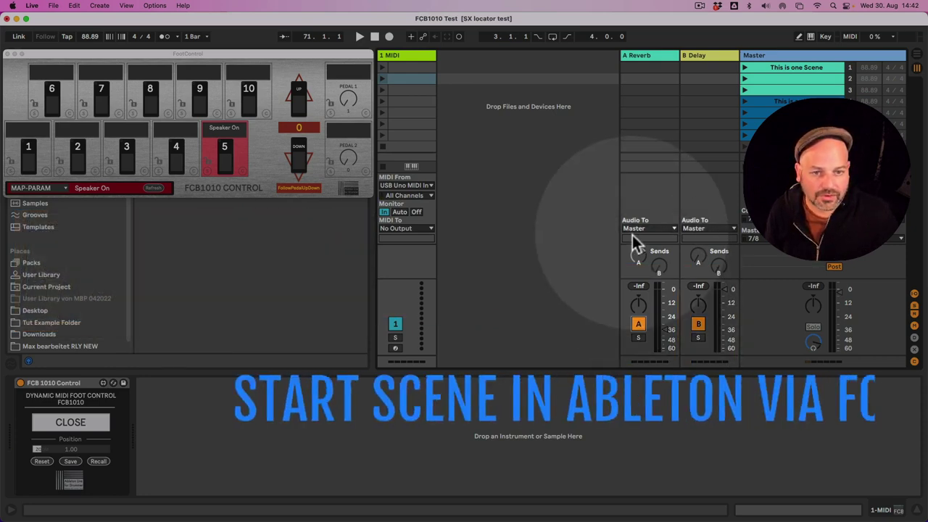
Step: Set the function type to SCENE-Fire, choose the scene "This is one Scene" and assign it to pedal 4
left_click(33, 187)
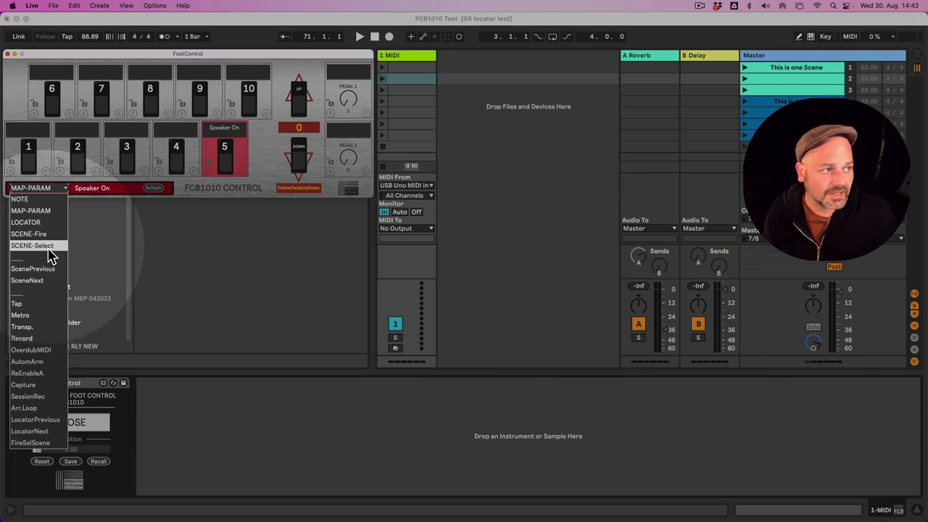
left_click(44, 234)
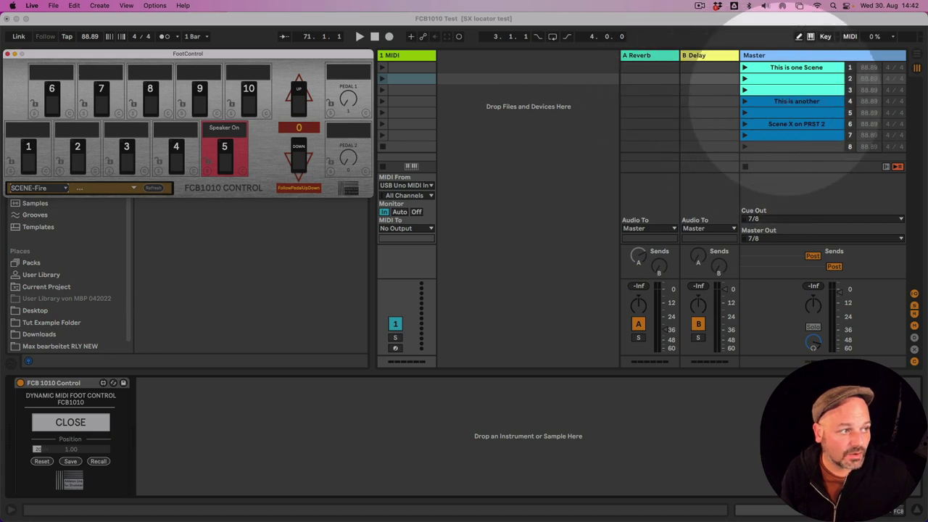
left_click(789, 65)
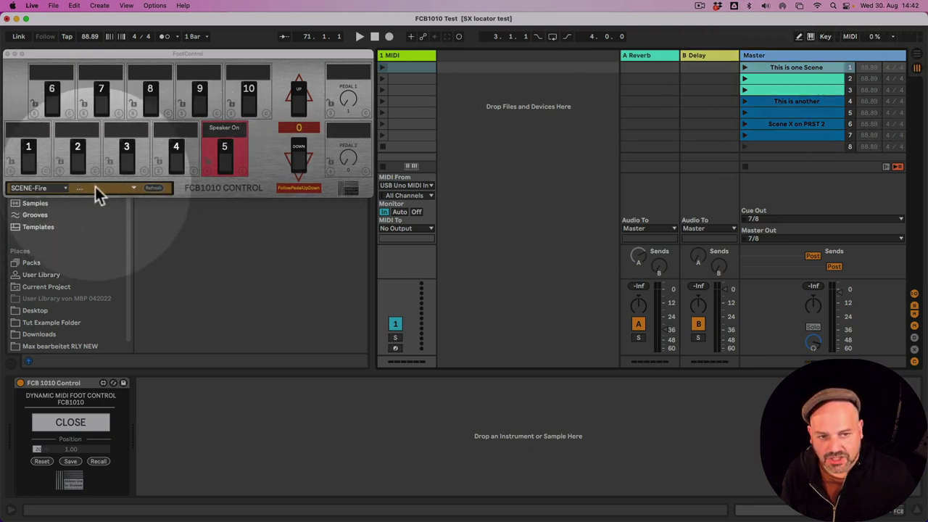
left_click(95, 189)
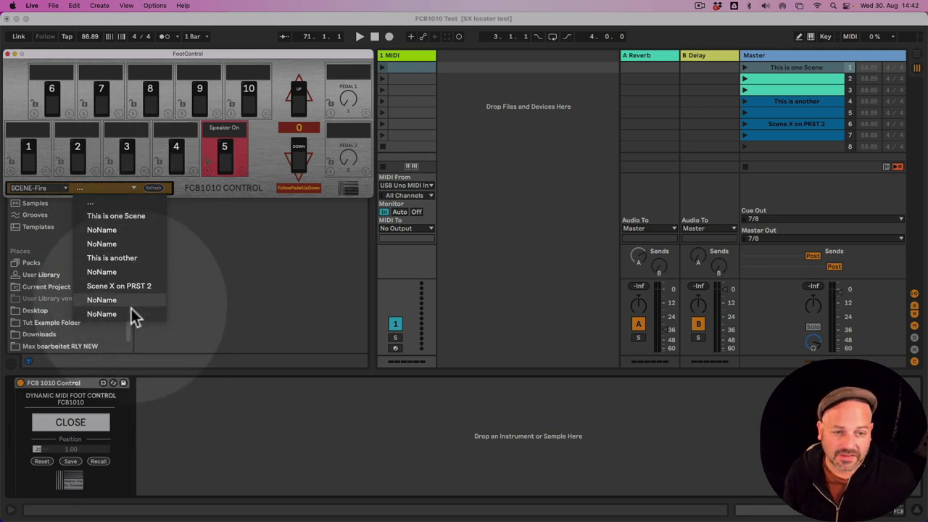
left_click(133, 226)
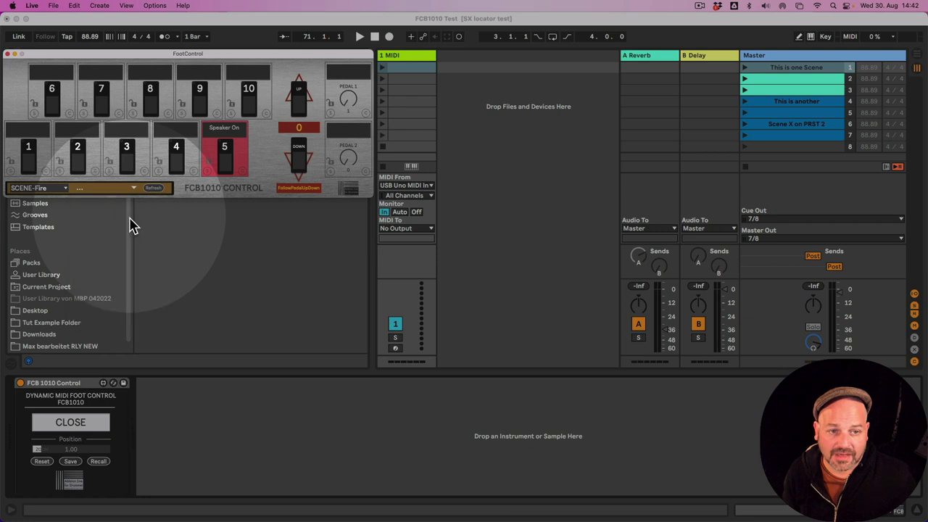
left_click(159, 172)
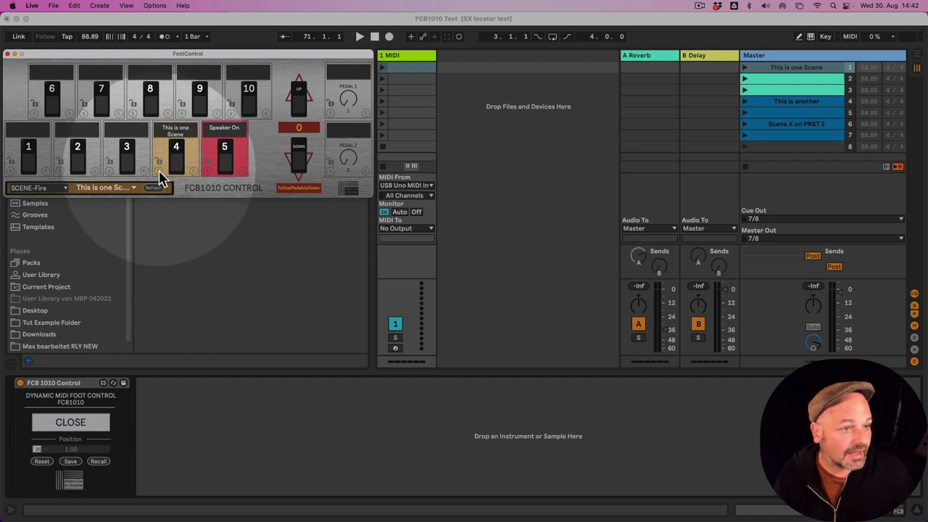
Step: Rename the first scene in the Master track to "Scene 1 Changed Name"
left_click(782, 90)
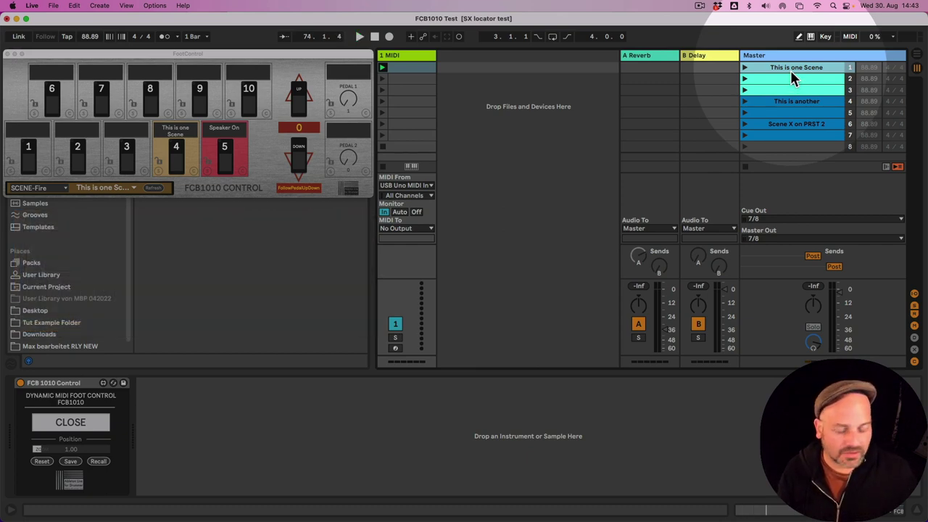
key("super+r")
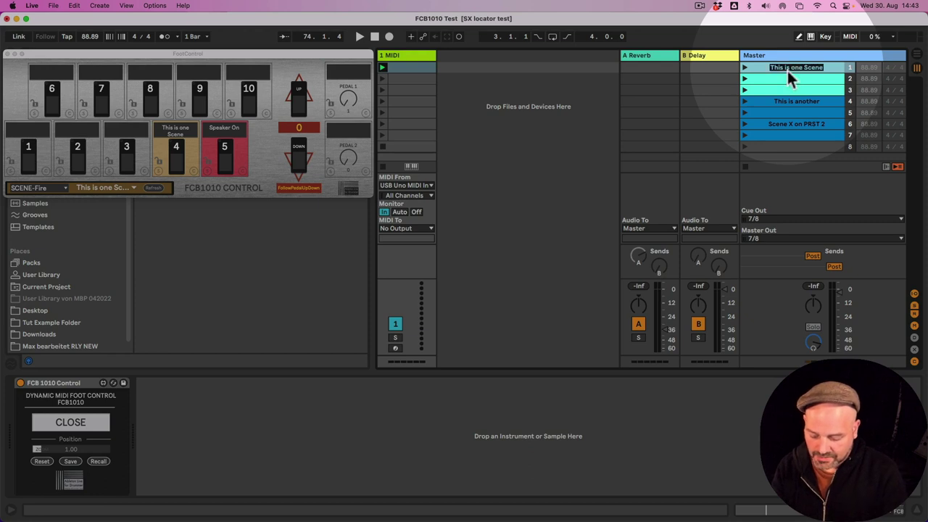
type("Sce")
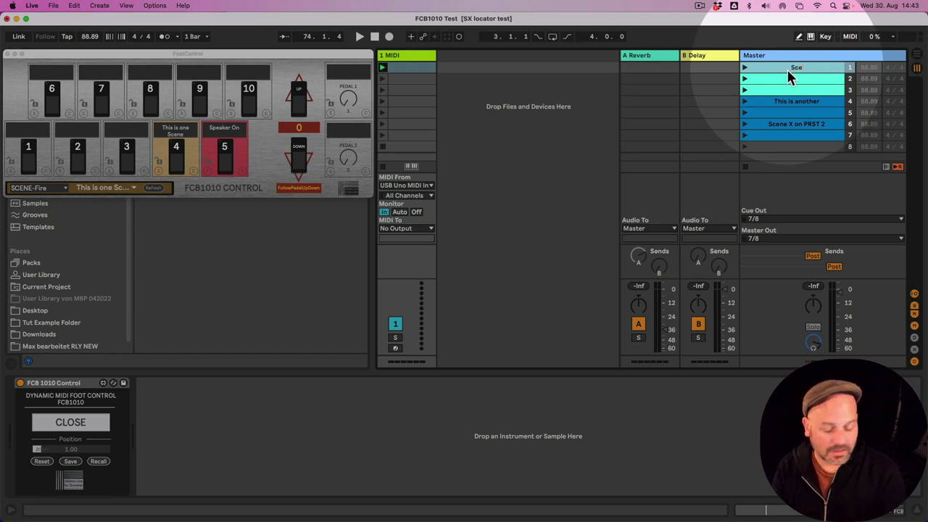
type("ne 1 Changed Name")
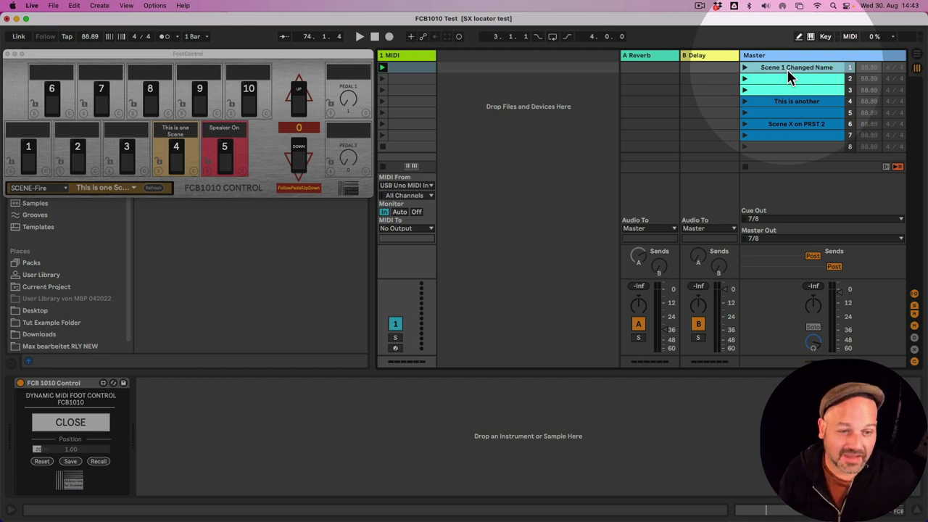
Step: Refresh the foot controller's scene list and reassign pedal 4 to fire "Scene 1 Changed Name"
left_click(116, 190)
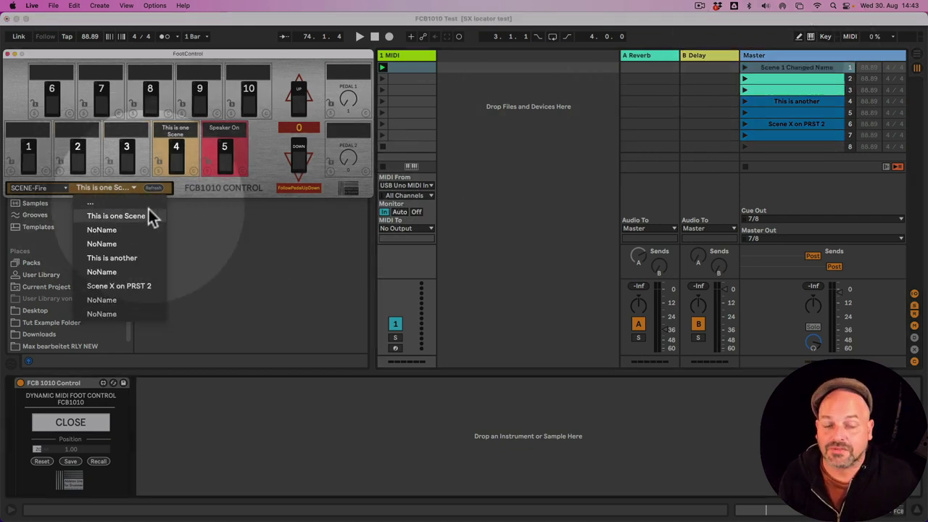
left_click(151, 187)
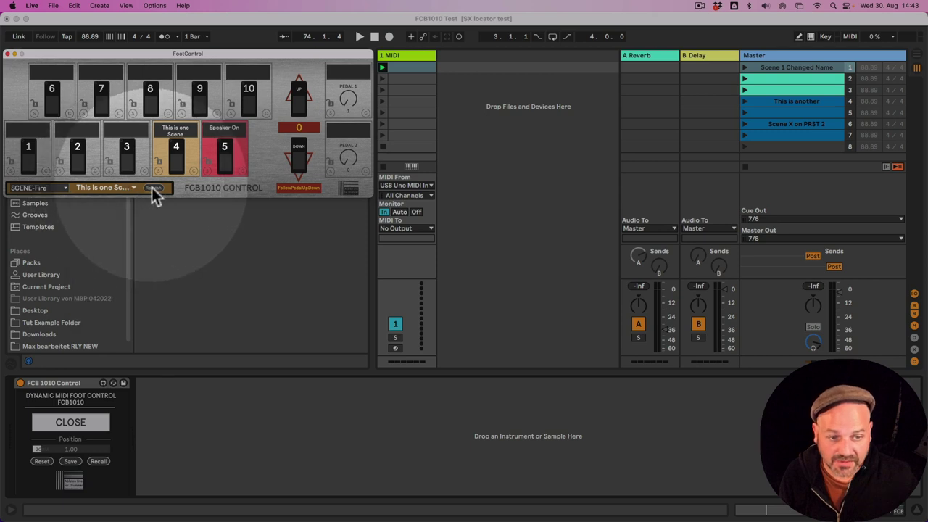
left_click(152, 187)
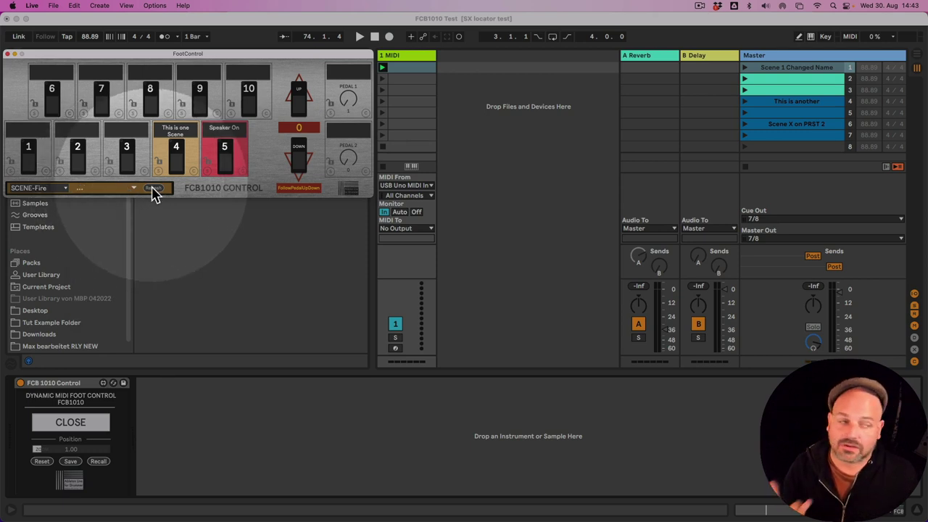
left_click(122, 190)
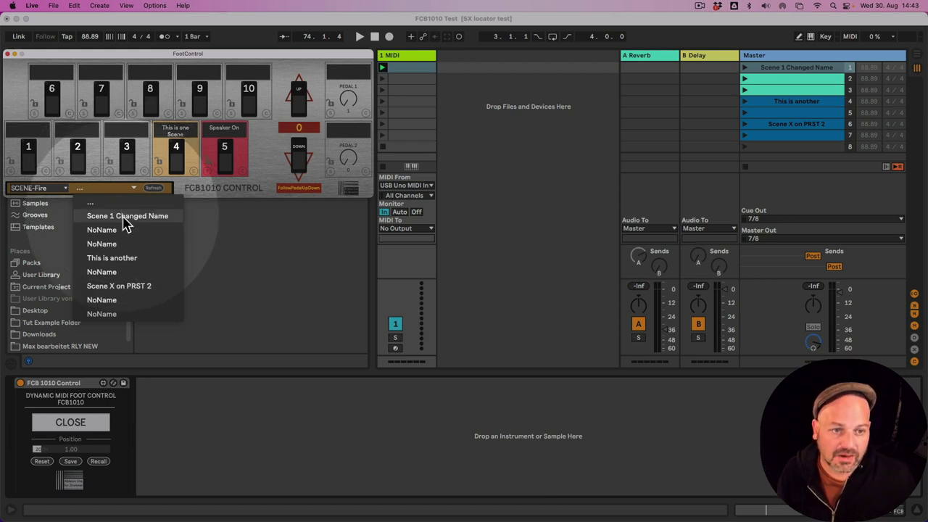
left_click(123, 223)
left_click(159, 174)
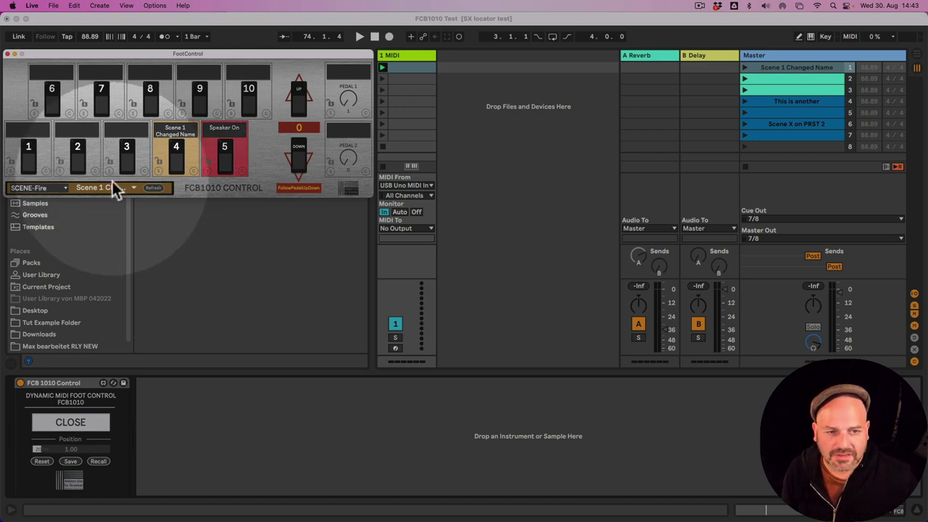
Step: Set the function type to SCENE-Select, choose the scene "This is another" and assign it to pedal 3
left_click(57, 190)
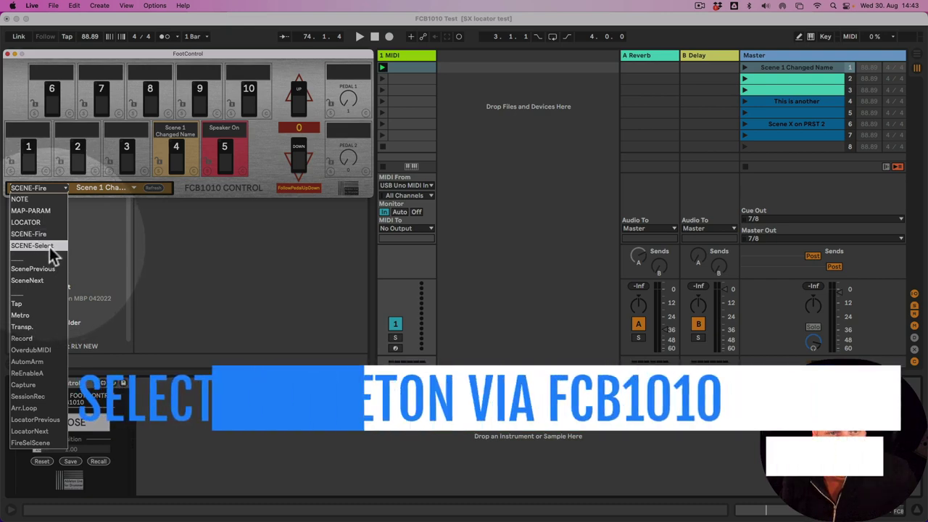
left_click(49, 246)
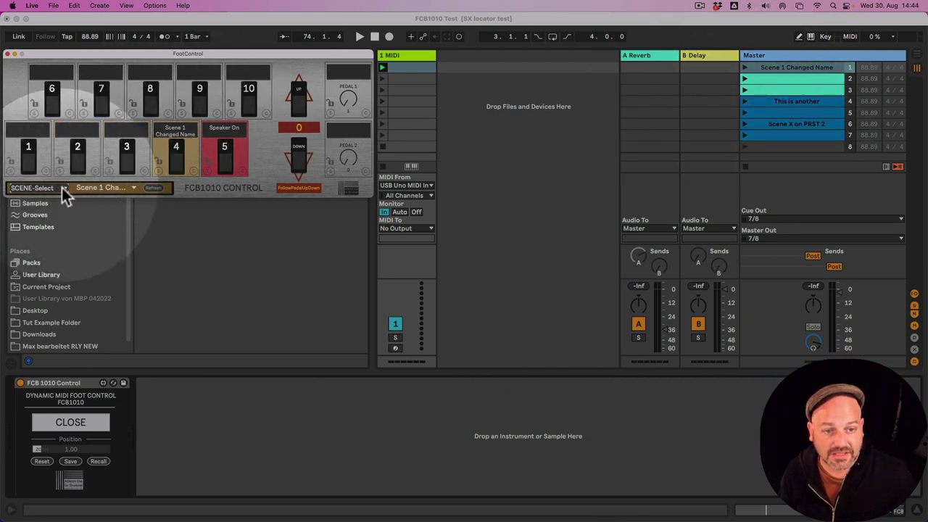
left_click(92, 188)
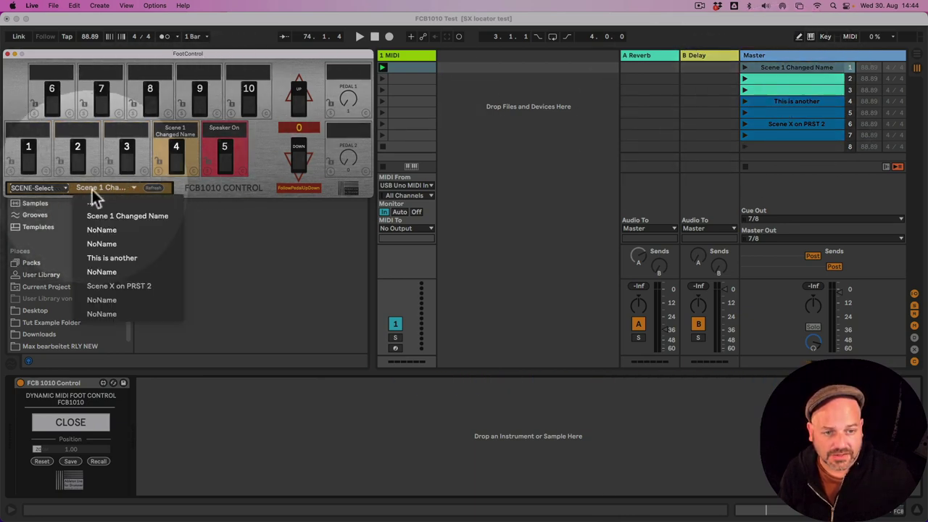
left_click(126, 260)
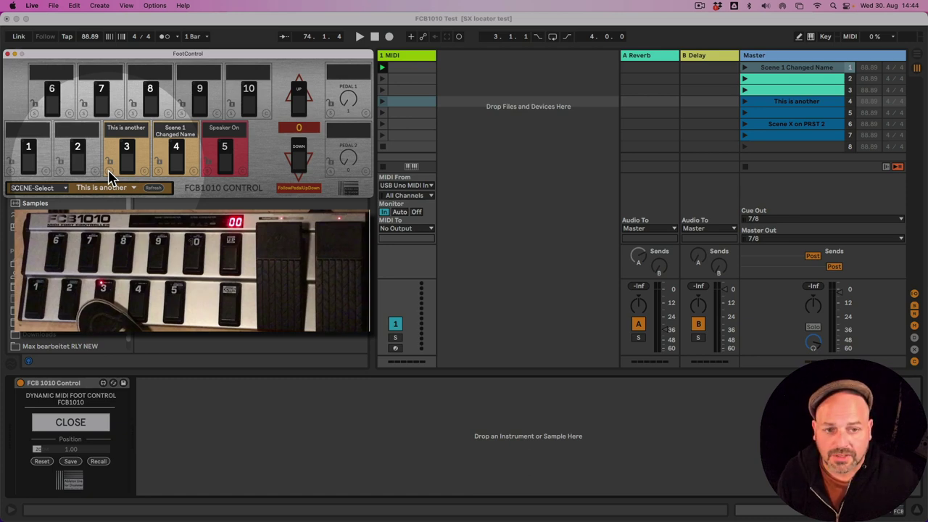
left_click(57, 189)
left_click(57, 189)
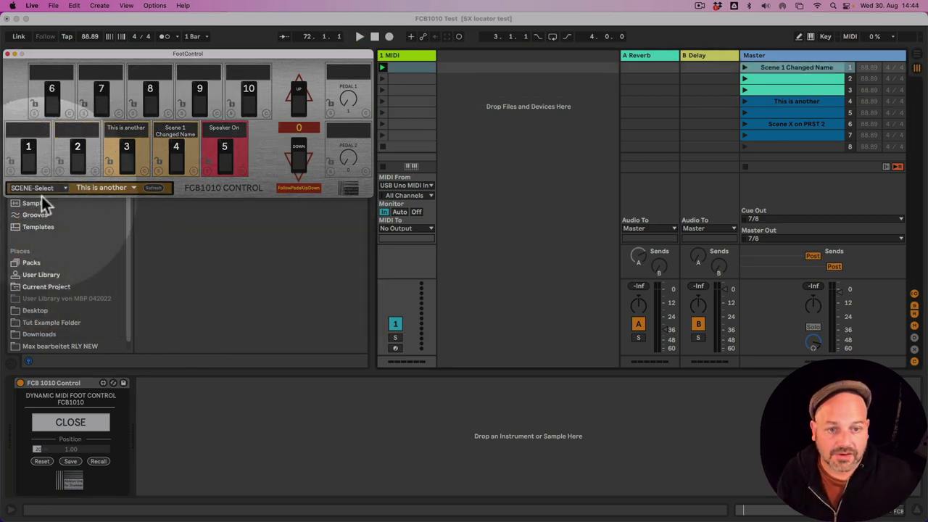
left_click(47, 191)
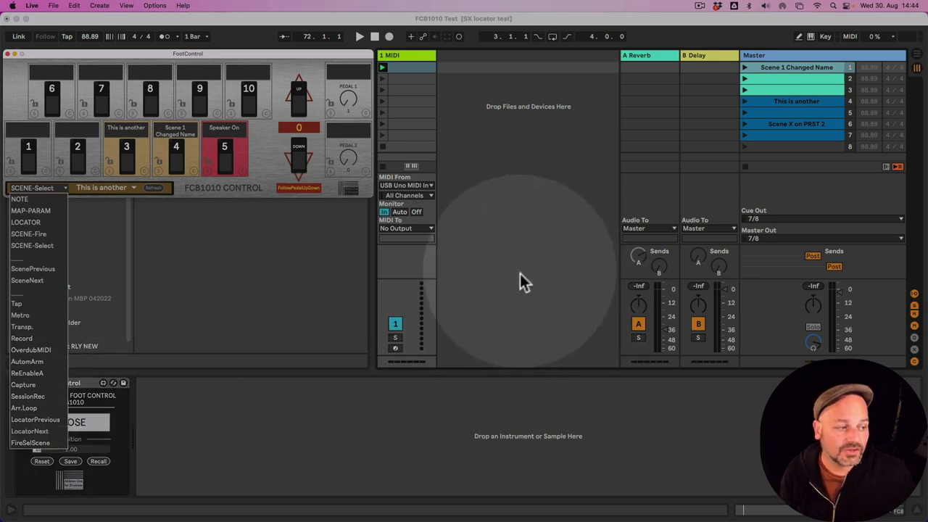
left_click(520, 273)
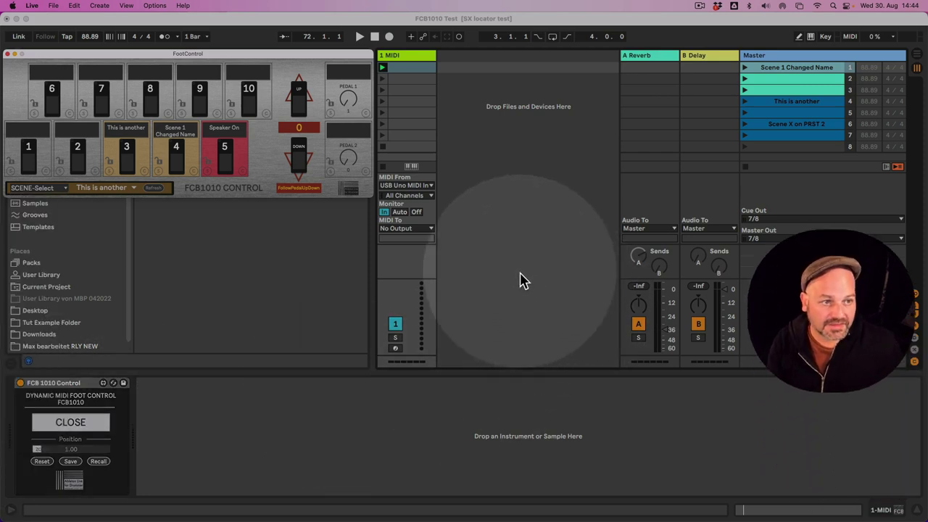
Step: Show the Arrangement view, set the function type to LOCATOR, choose Marker 1 and assign it to pedal 10
key("Tab")
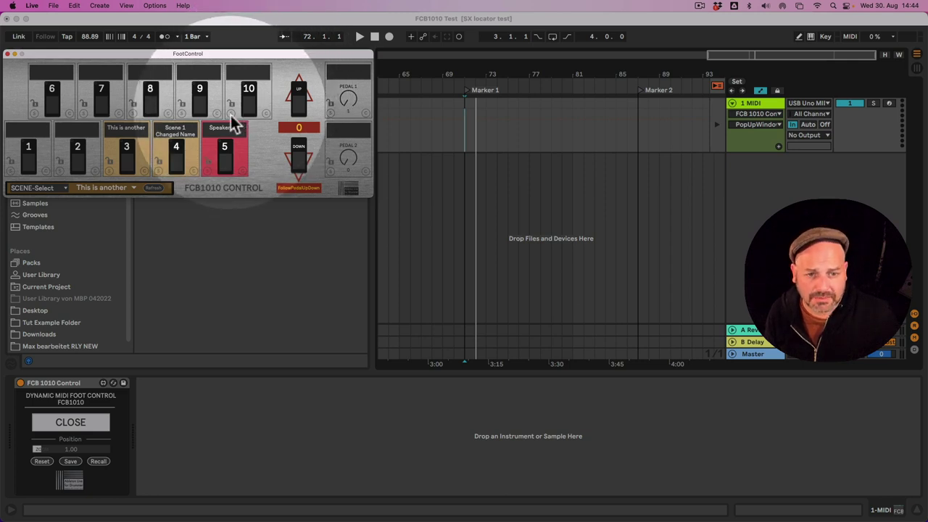
left_click(43, 188)
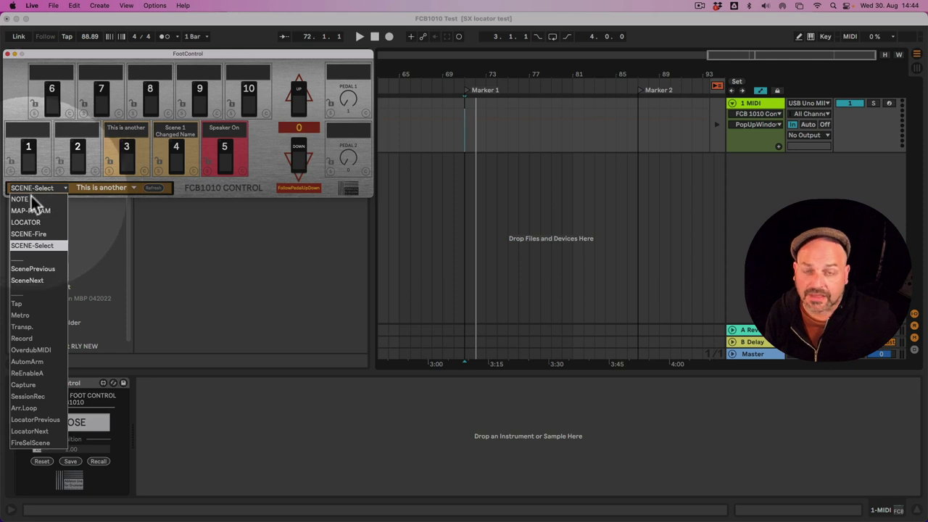
left_click(28, 223)
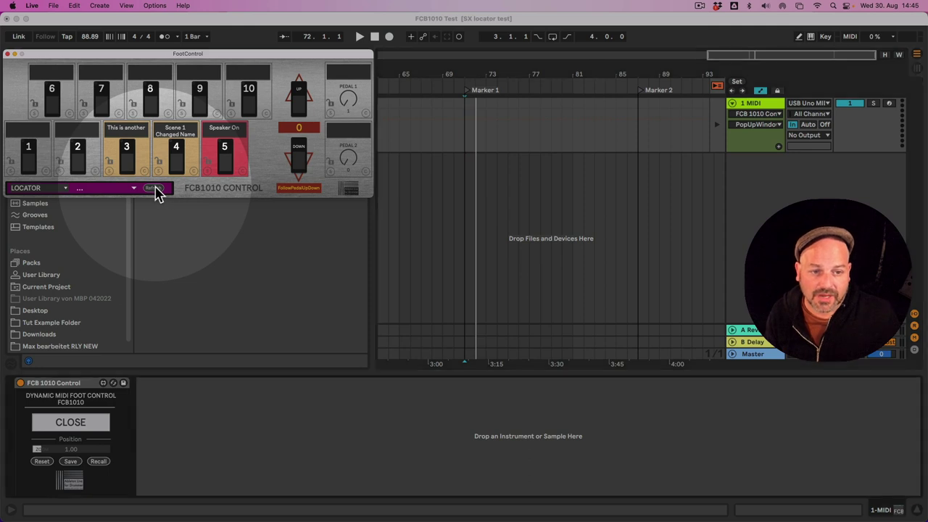
left_click(128, 190)
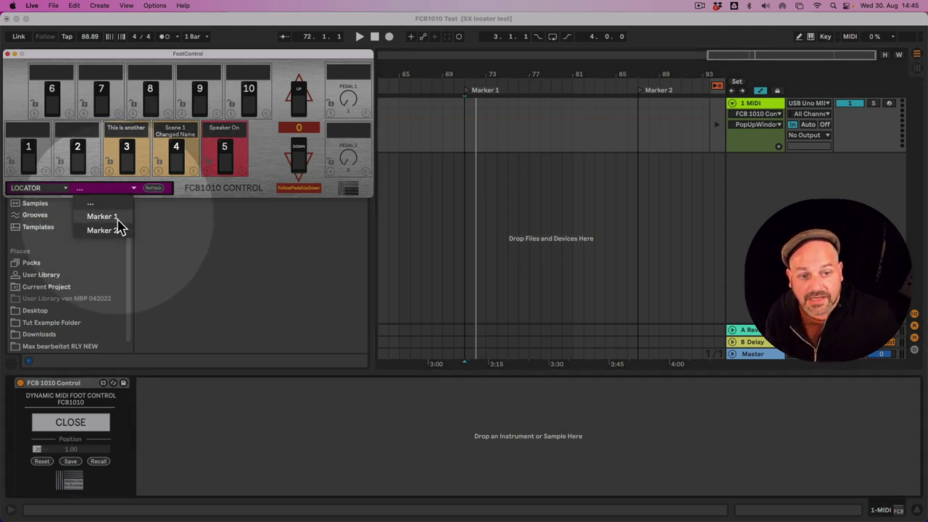
left_click(117, 218)
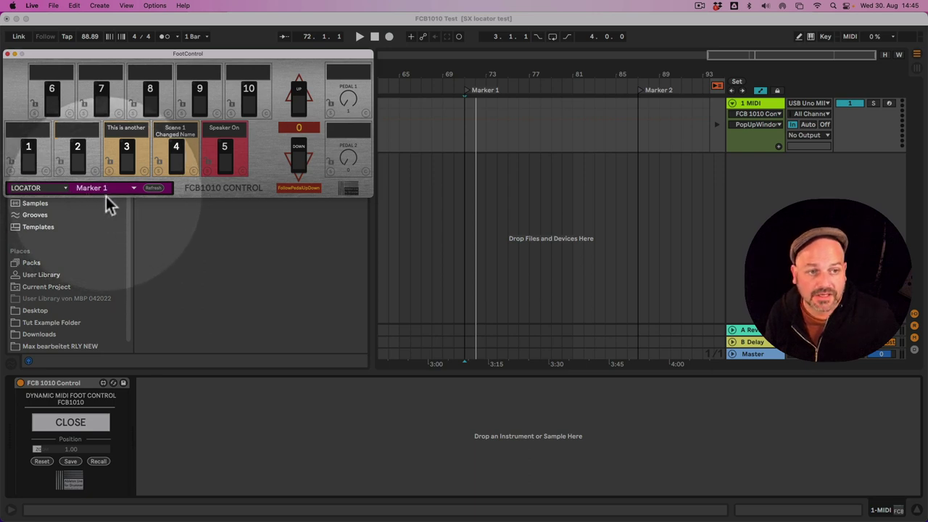
left_click(230, 114)
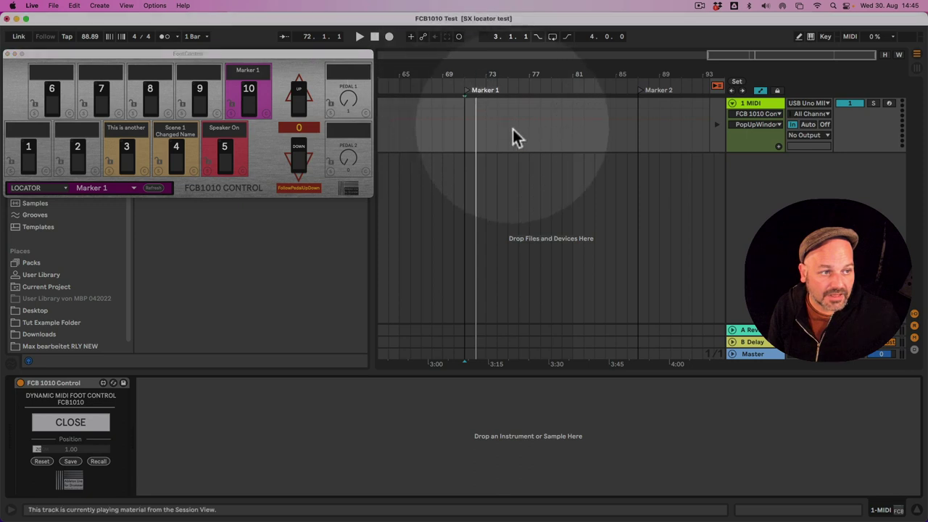
Step: Place the arrangement insert marker around Marker 1 to test the locator jump, and assign Marker 2 to pedal 10 in preset 1
left_click(496, 133)
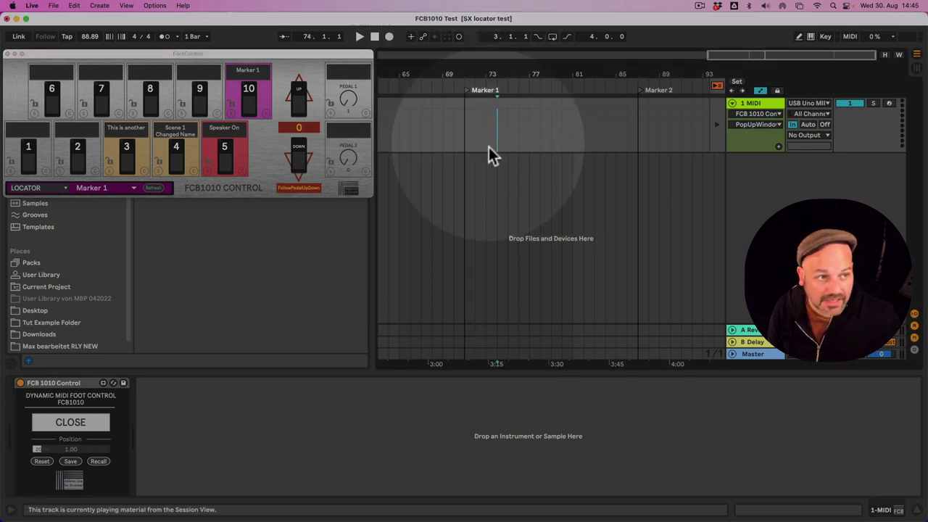
left_click(468, 141)
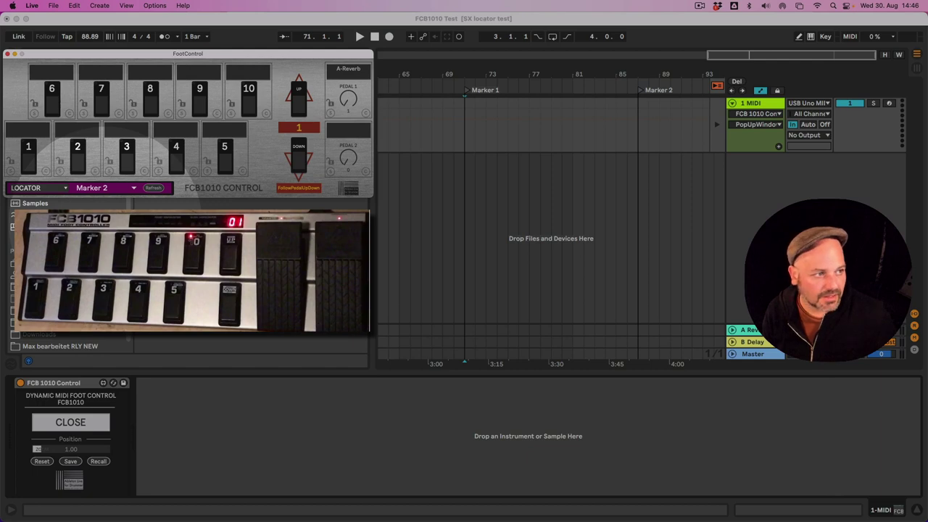
left_click(232, 116)
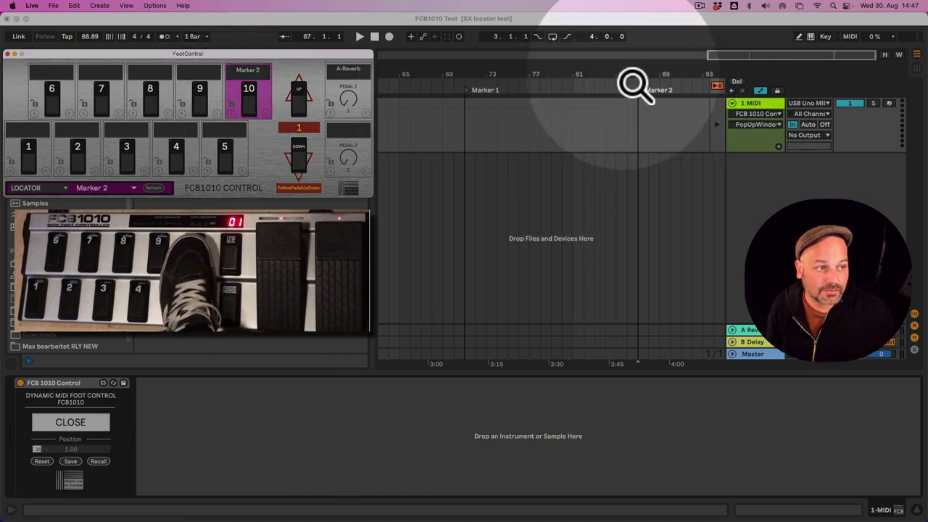
left_click(560, 103)
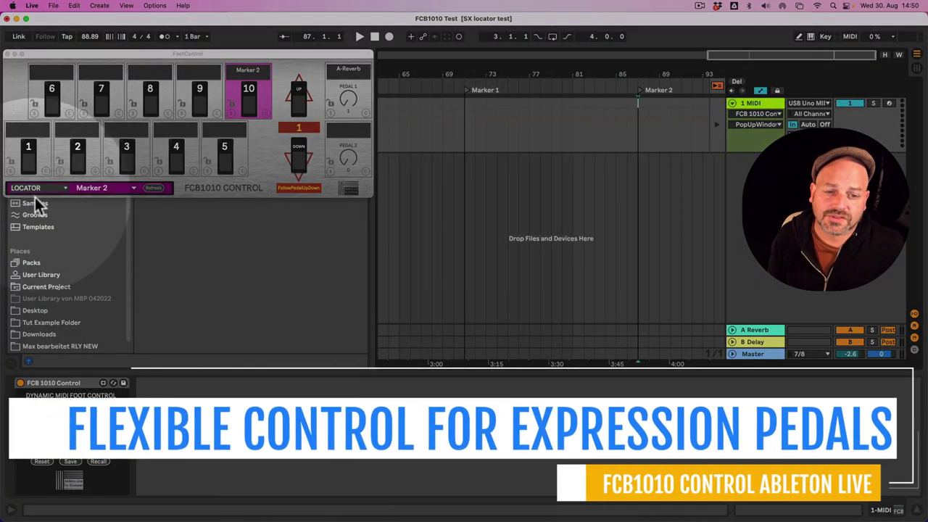
Step: Return to the Session view, toggle the A Reverb return track off and on, and review the available function types
left_click(51, 189)
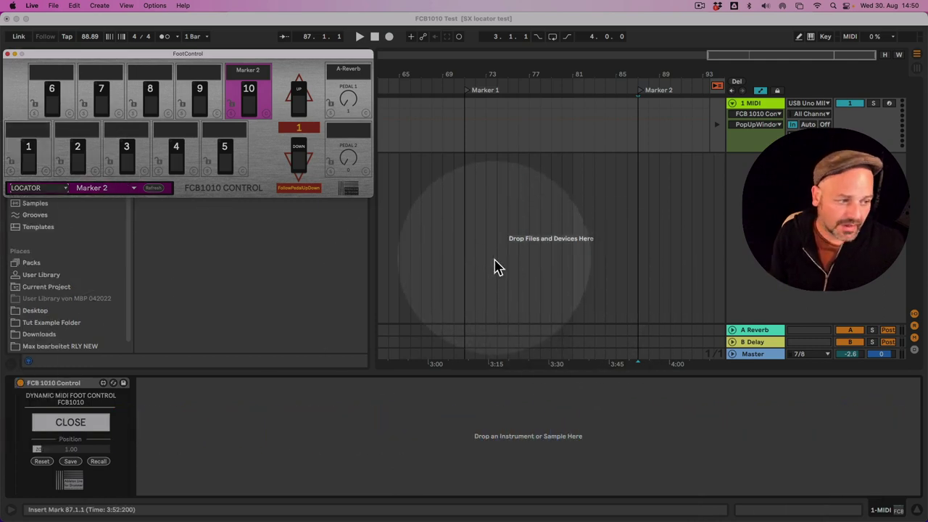
key("Tab")
left_click(642, 327)
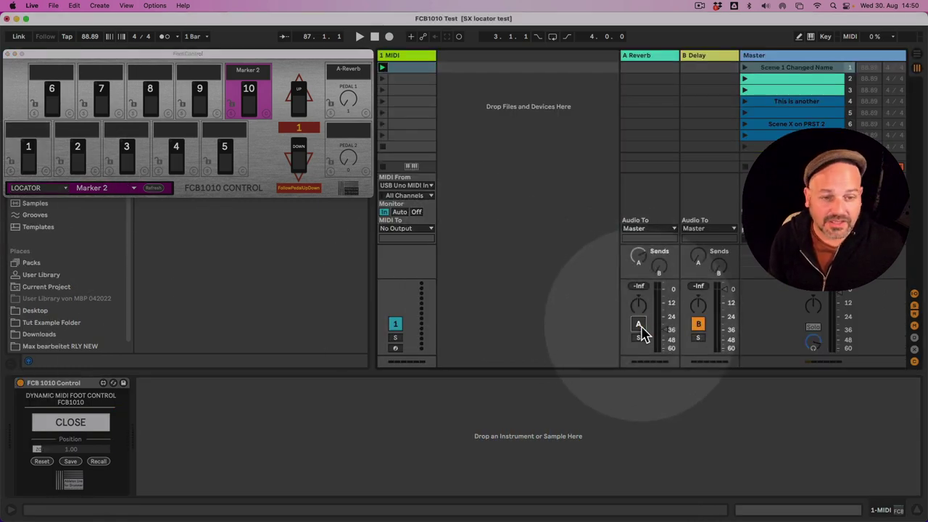
left_click(640, 326)
left_click(55, 190)
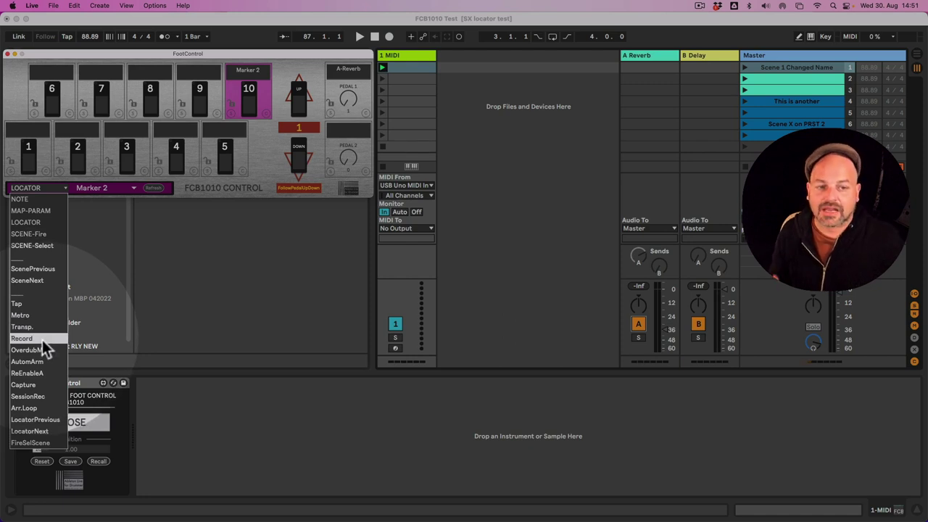
left_click(247, 288)
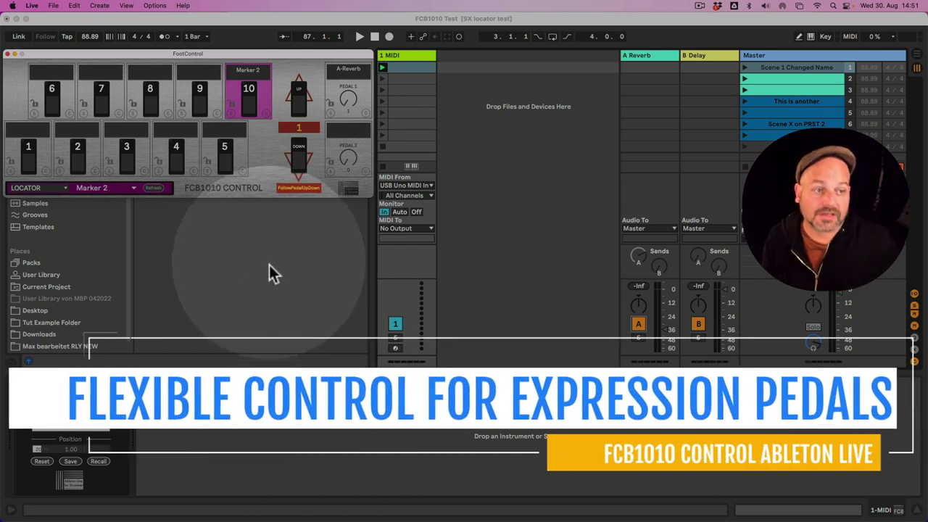
Step: Clear expression pedal 1 in preset 1 and assign the A Reverb track's volume to it with the MAP-PARAM function
left_click(363, 112)
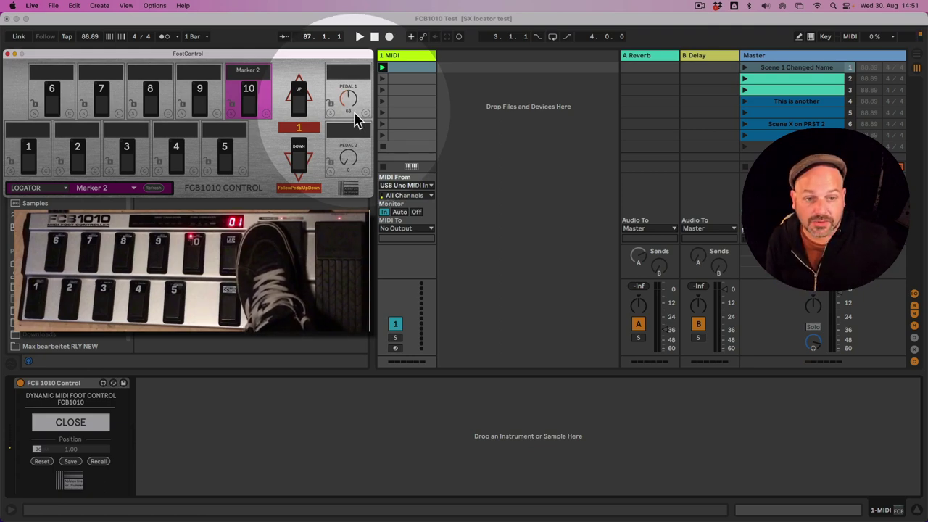
left_click(57, 188)
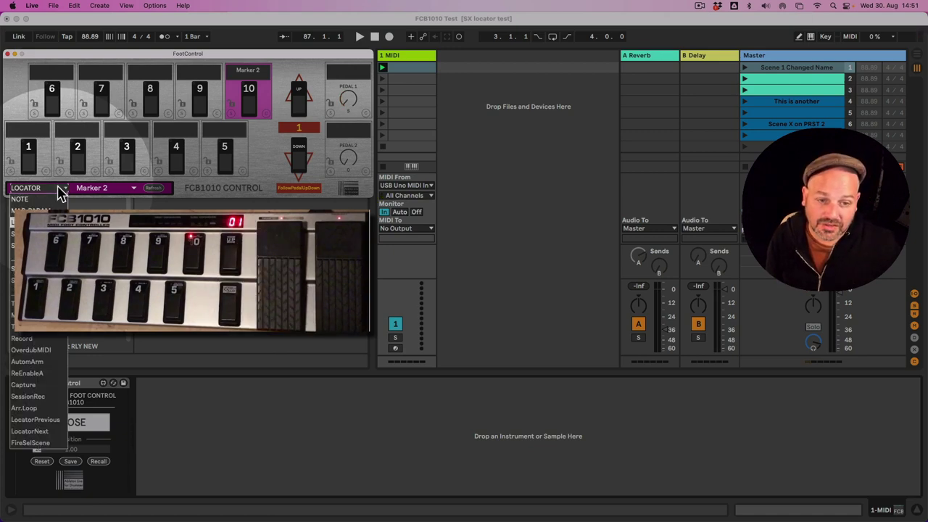
left_click(29, 210)
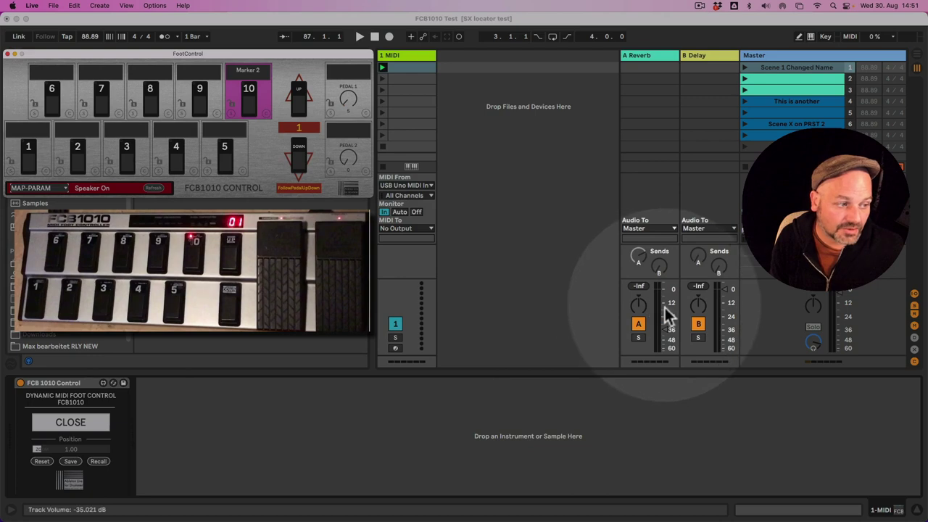
left_click(669, 339)
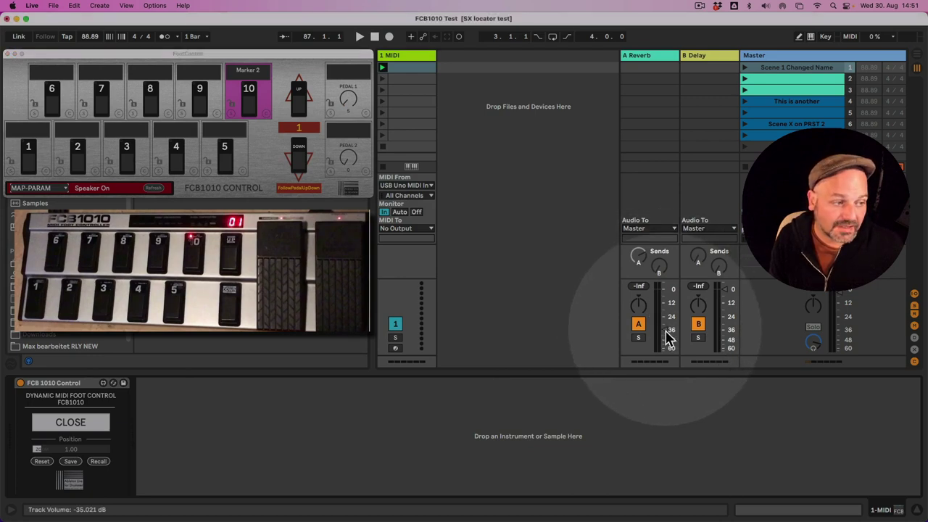
left_click_drag(669, 339, 669, 322)
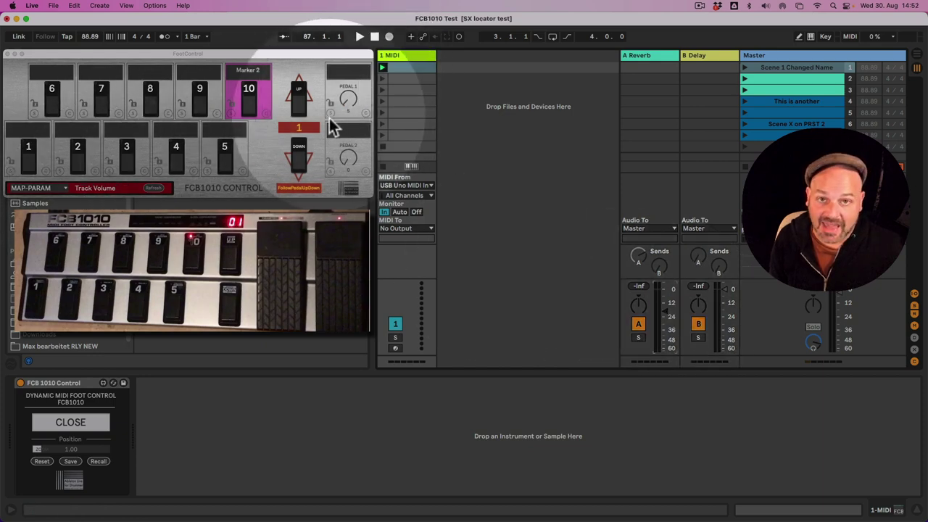
left_click(348, 69)
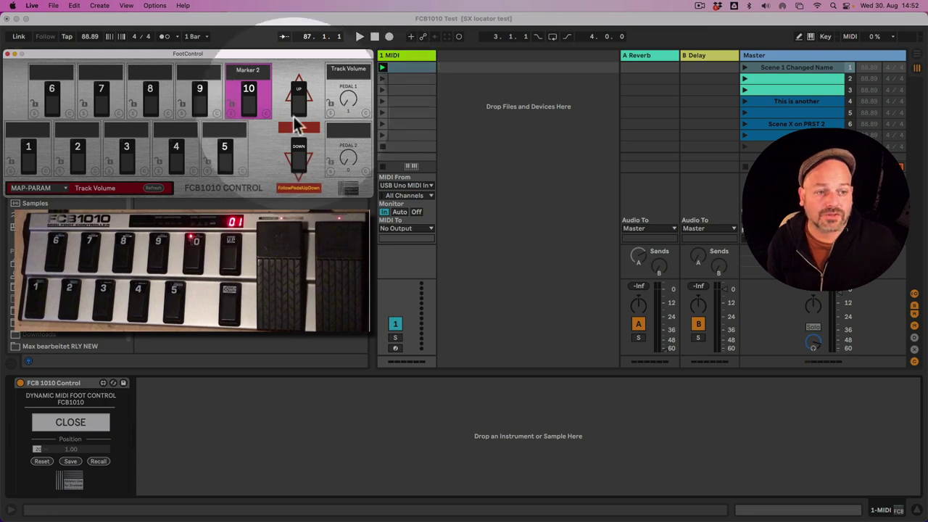
Step: Go to preset 0 and assign the A Reverb track's Send A to expression pedal 1
left_click(300, 167)
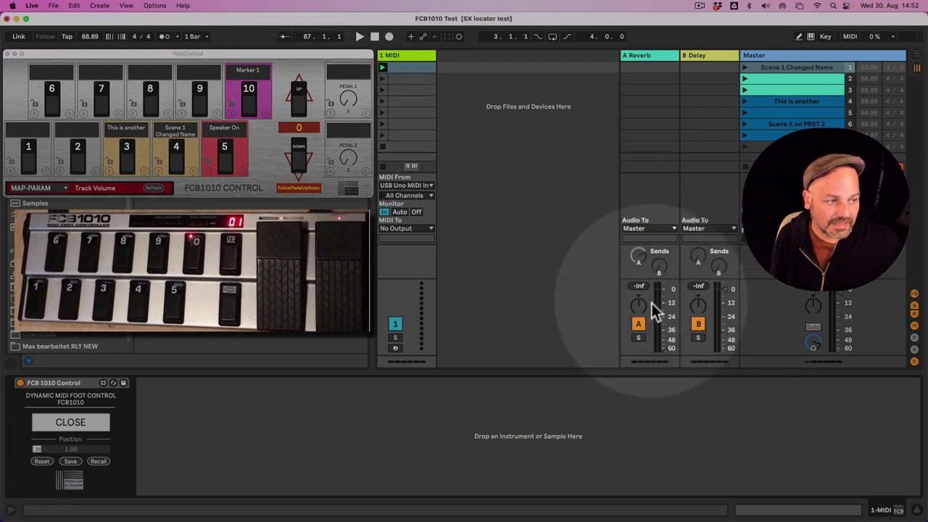
left_click(638, 256)
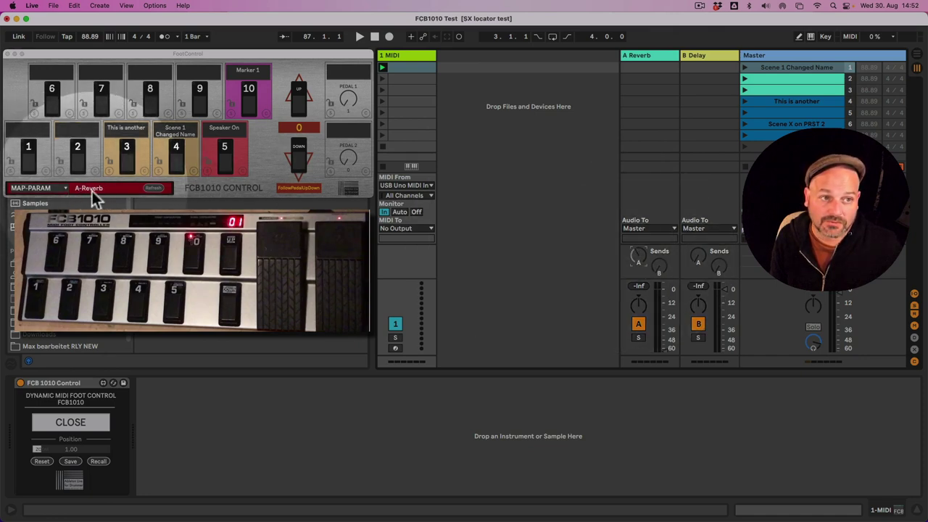
left_click(333, 114)
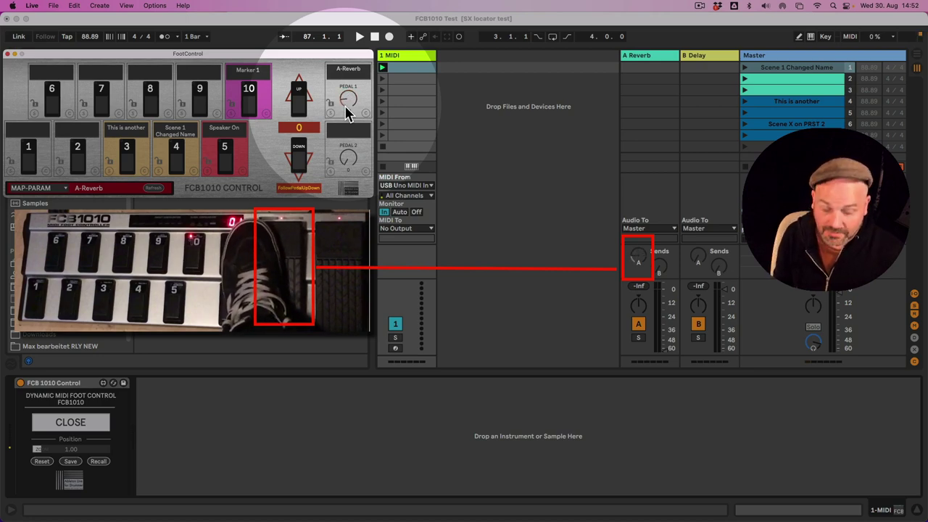
Step: Switch between presets 0 and 1 to compare what expression pedal 1 controls in each
left_click(302, 114)
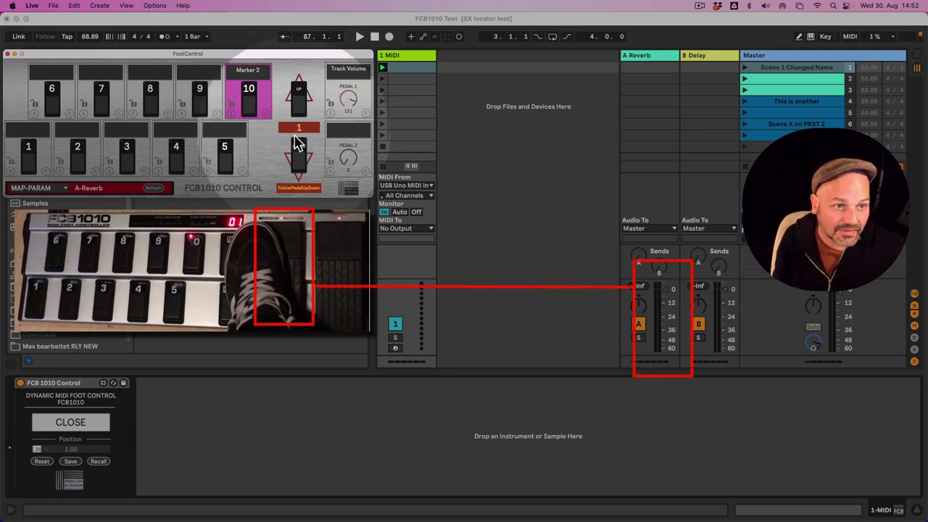
left_click(303, 164)
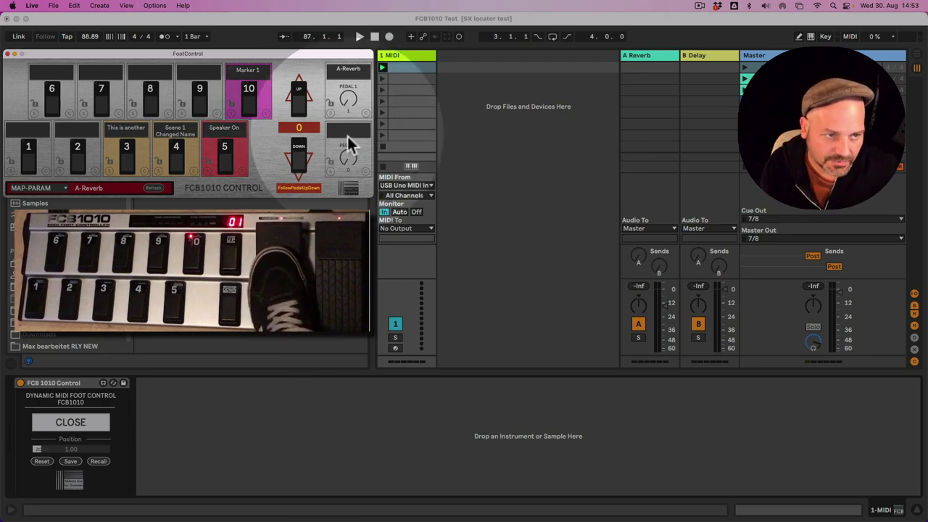
left_click(300, 112)
left_click(301, 165)
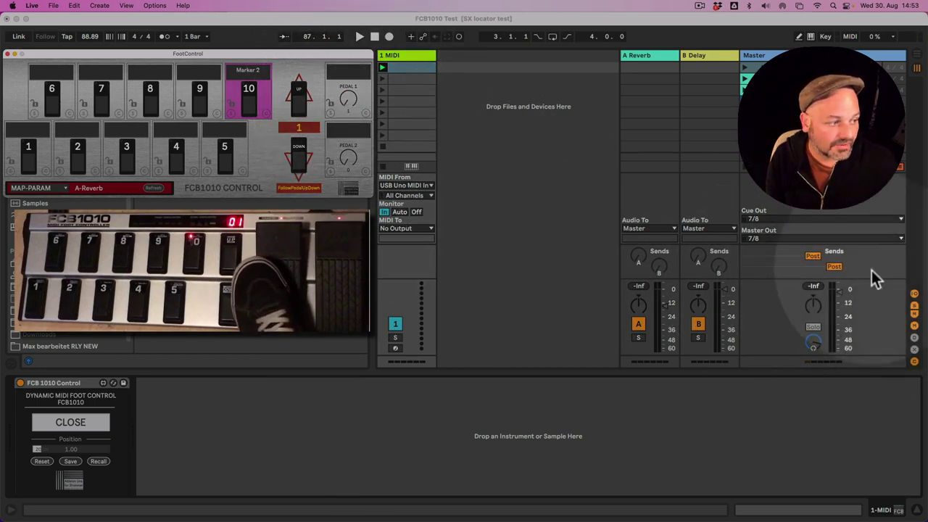
Step: Map the Master track volume to expression pedal 1 in preset 1, lock it across presets and check it up to preset 4
left_click(840, 315)
left_click_drag(837, 309, 838, 284)
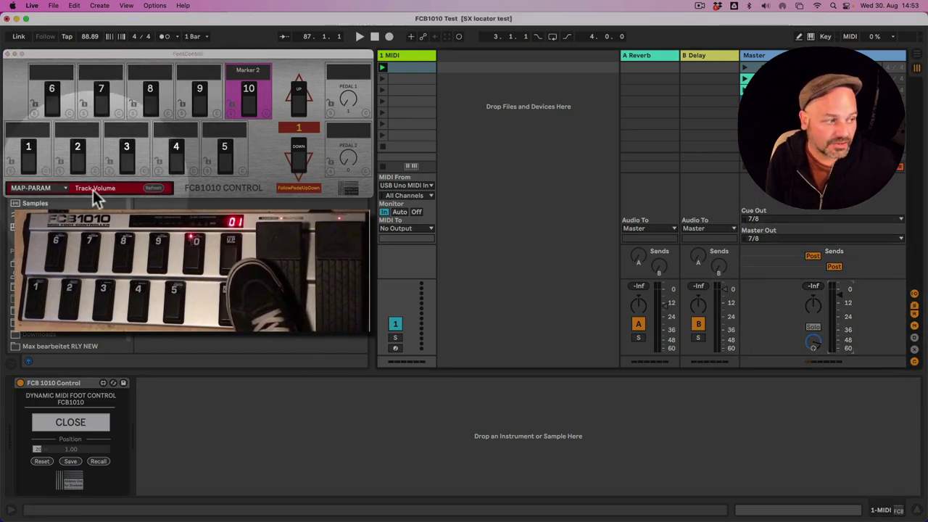
left_click_drag(838, 298, 839, 290)
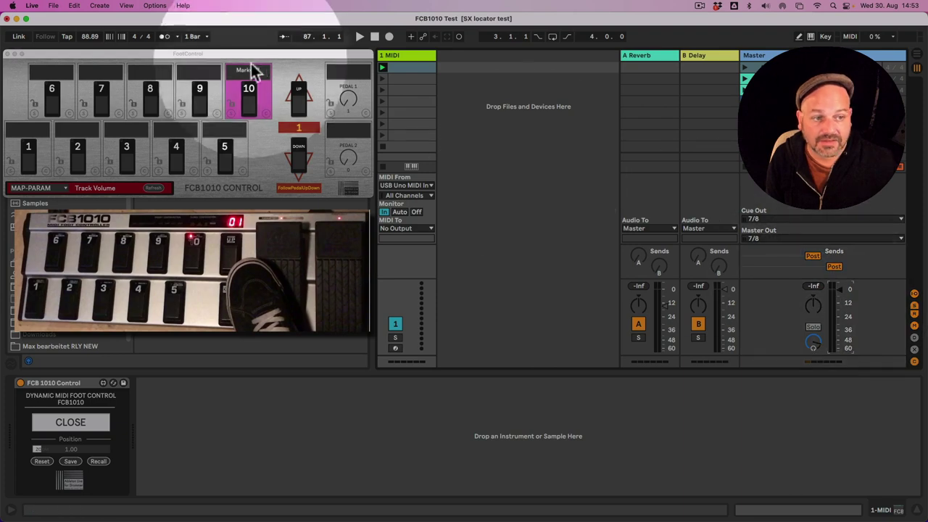
left_click(331, 107)
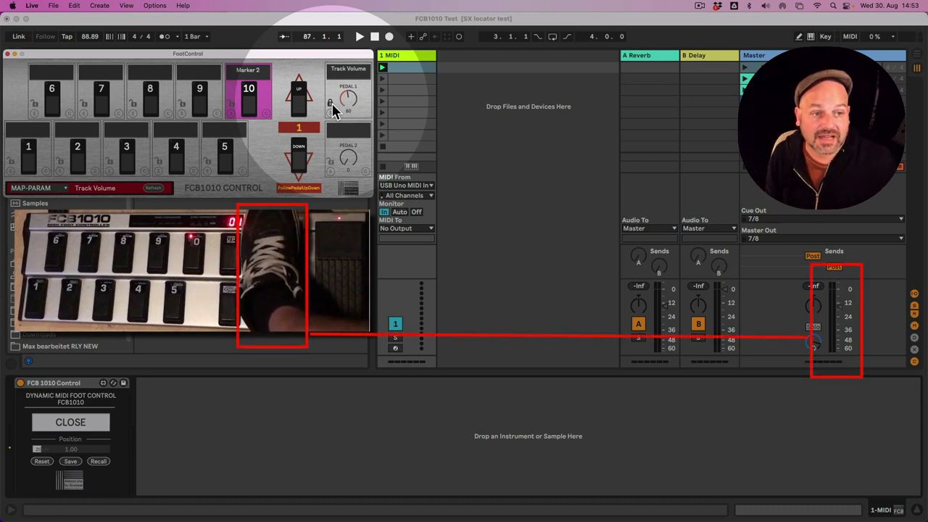
left_click(298, 105)
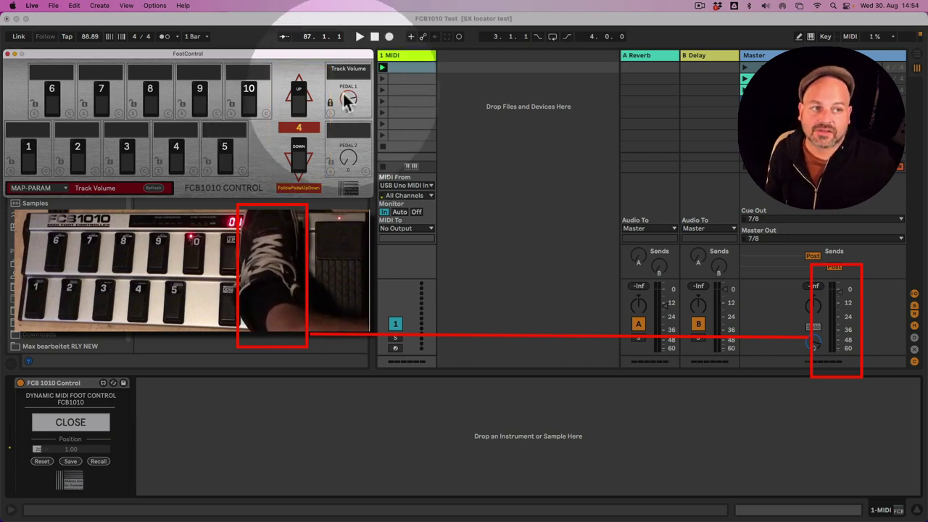
Step: Set the function type to Metro, assign it to pedal 4 with its lock on, and step up through the presets to check it
left_click(45, 190)
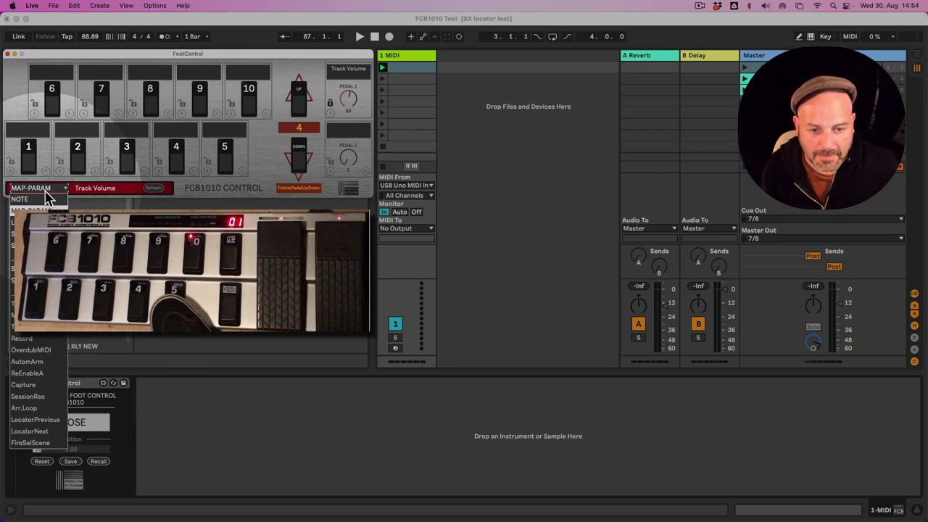
left_click(29, 315)
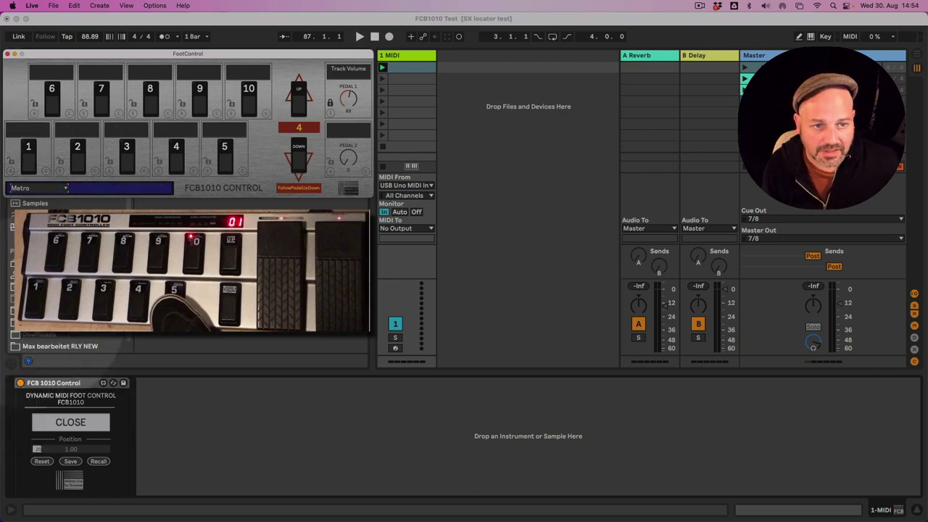
left_click(159, 170)
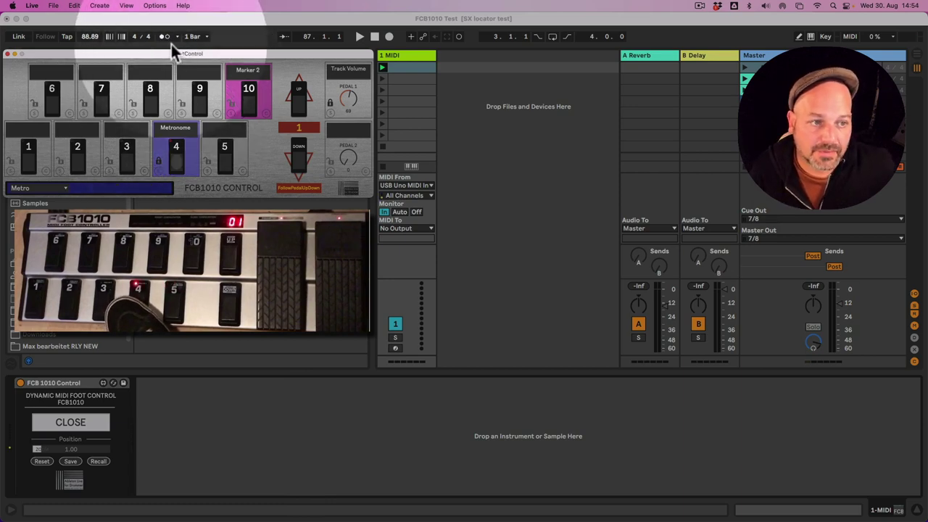
left_click(297, 109)
left_click(300, 112)
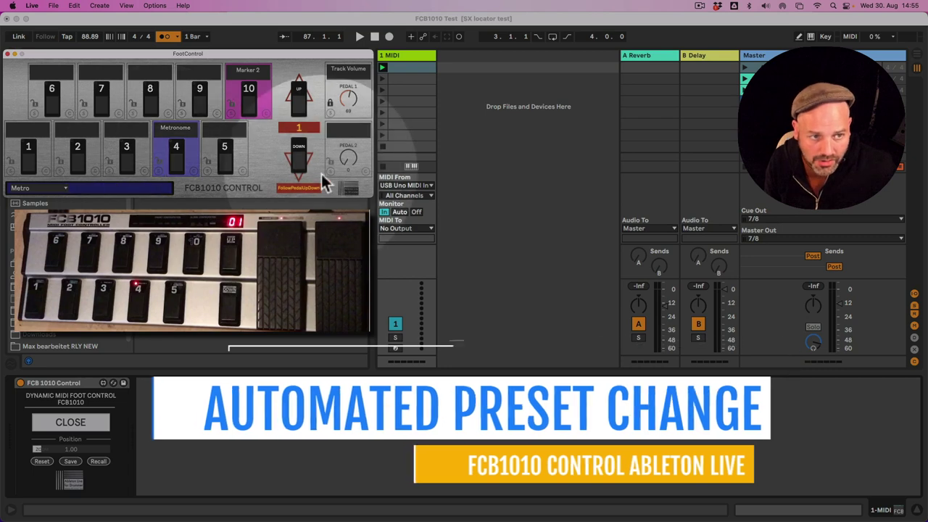
Step: Set the foot controller's preset change mode to FollowAutomation
left_click(305, 189)
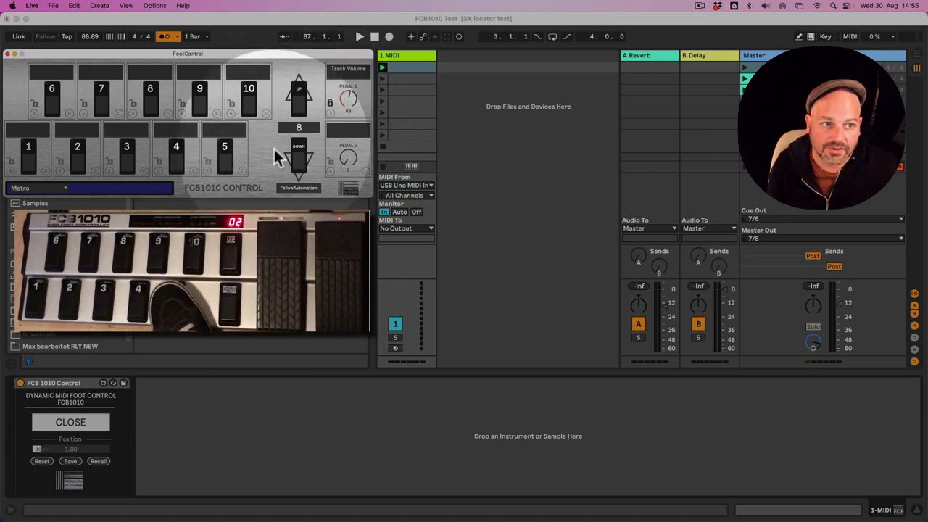
Step: Step the on-screen foot controller down through the presets to preset 1
left_click(297, 159)
left_click(299, 158)
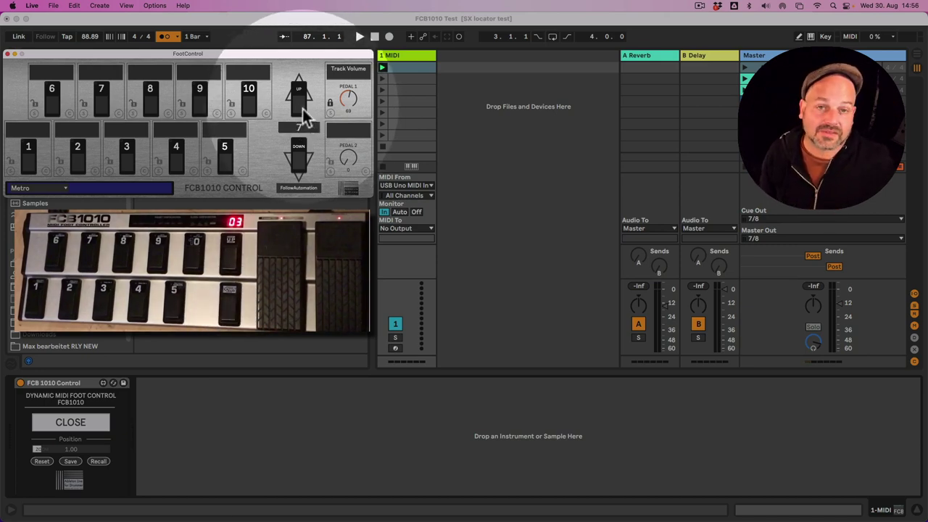
left_click(303, 166)
left_click(303, 165)
left_click(303, 166)
left_click(304, 165)
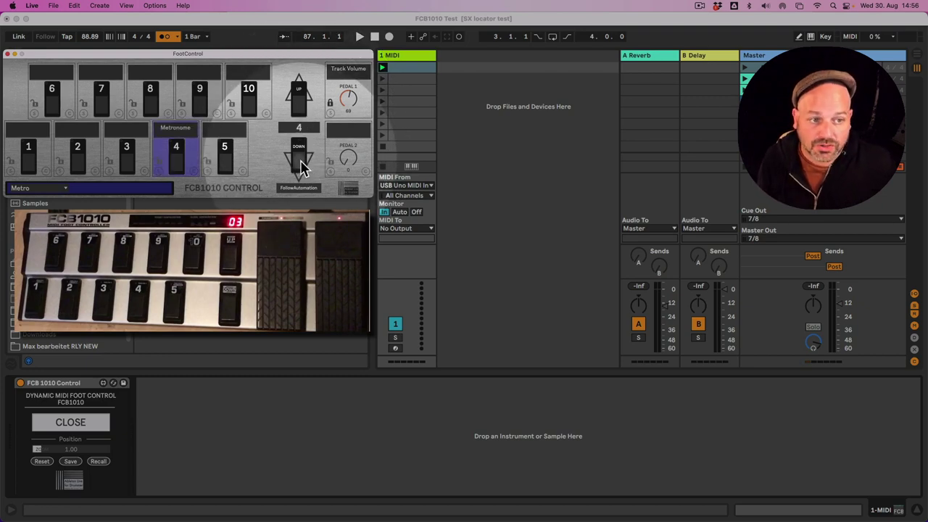
left_click(303, 165)
left_click(304, 166)
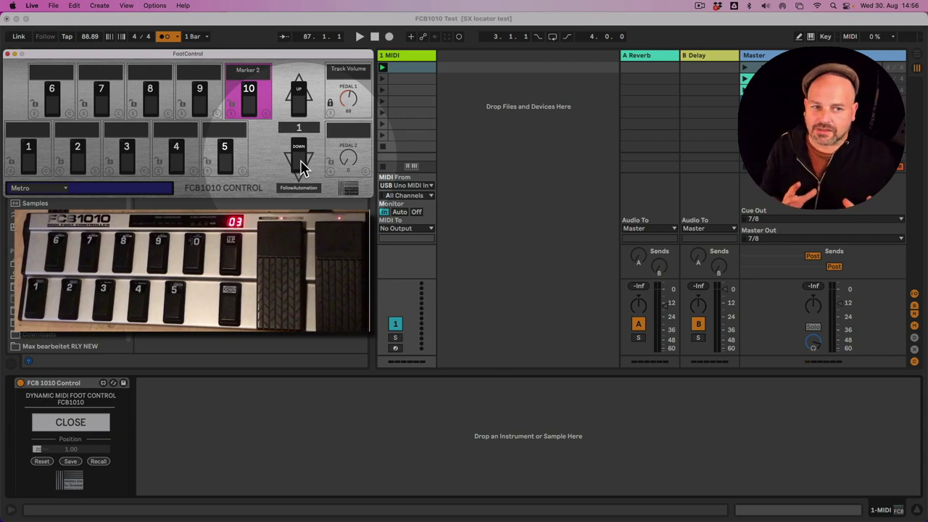
Step: Switch the preset change mode to FollowPedalUpDown and back to FollowAutomation
left_click(300, 188)
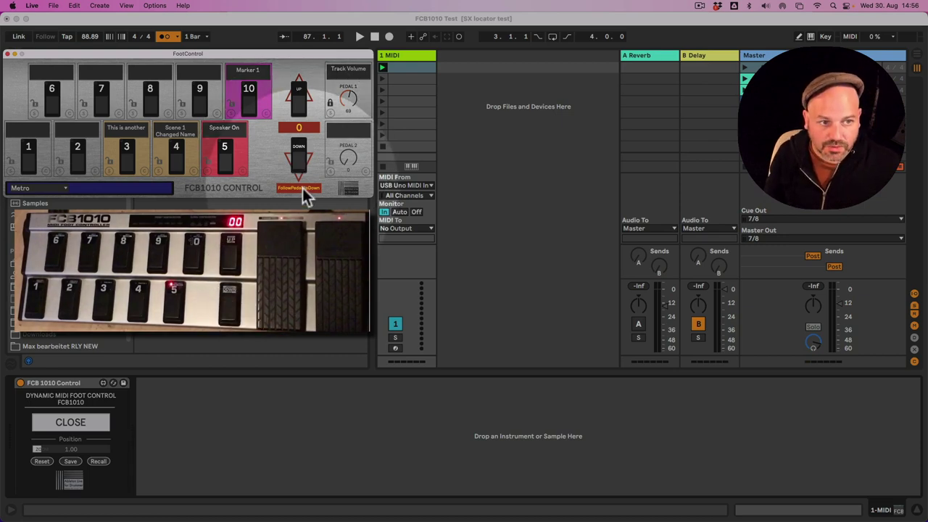
left_click(302, 188)
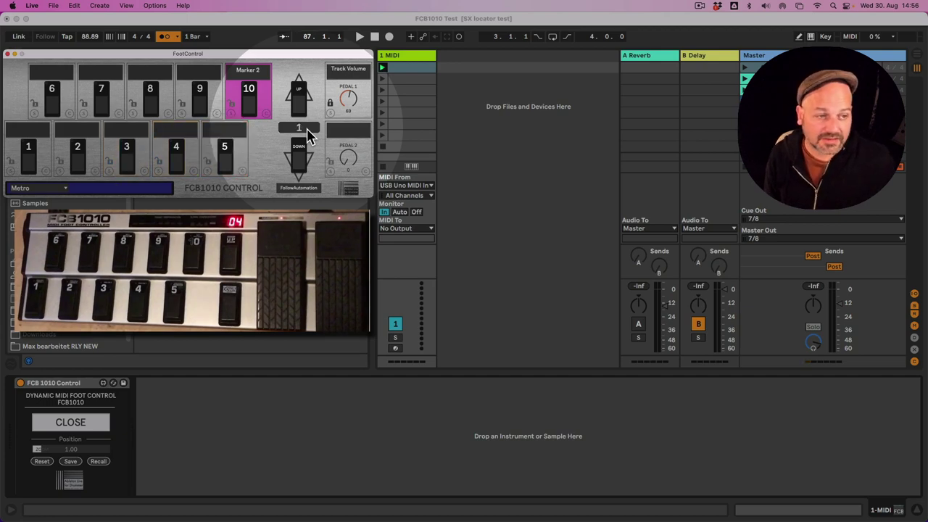
Step: Create an unlooped MIDI clip in the eighth slot of track 1 MIDI with its FCB 1010 Control AutomatePreset envelope at 1
double_click(406, 147)
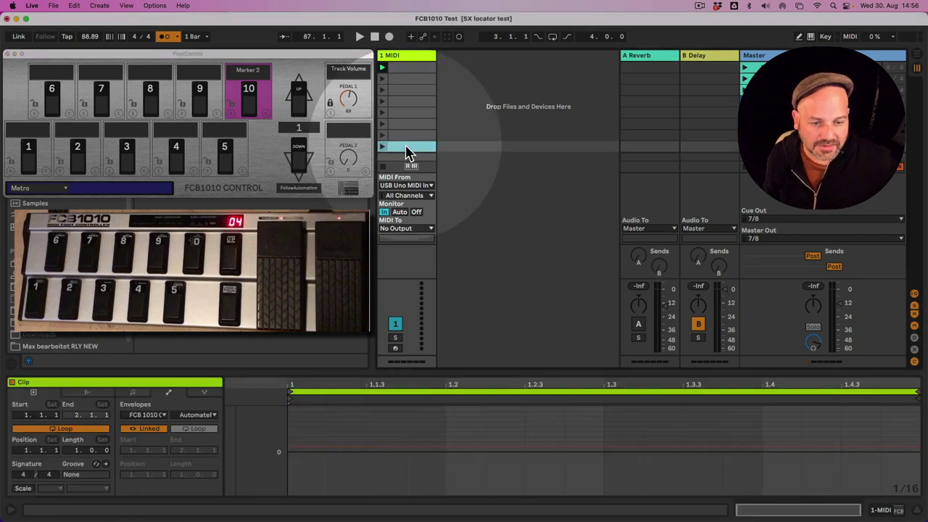
left_click(64, 428)
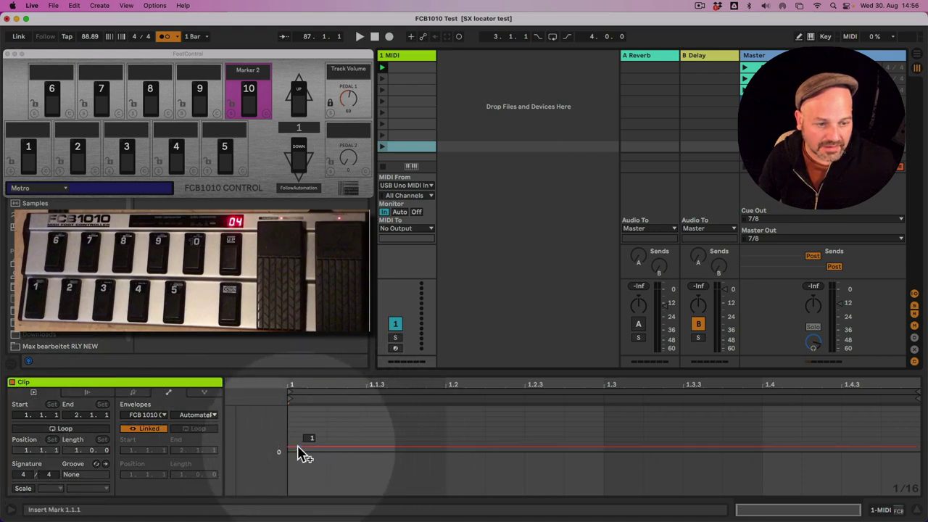
left_click(147, 416)
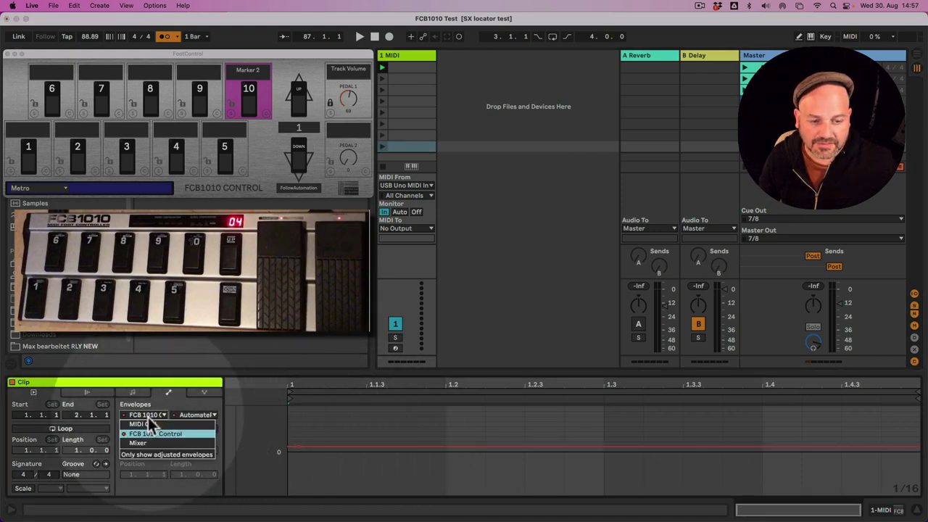
left_click(155, 434)
left_click(207, 416)
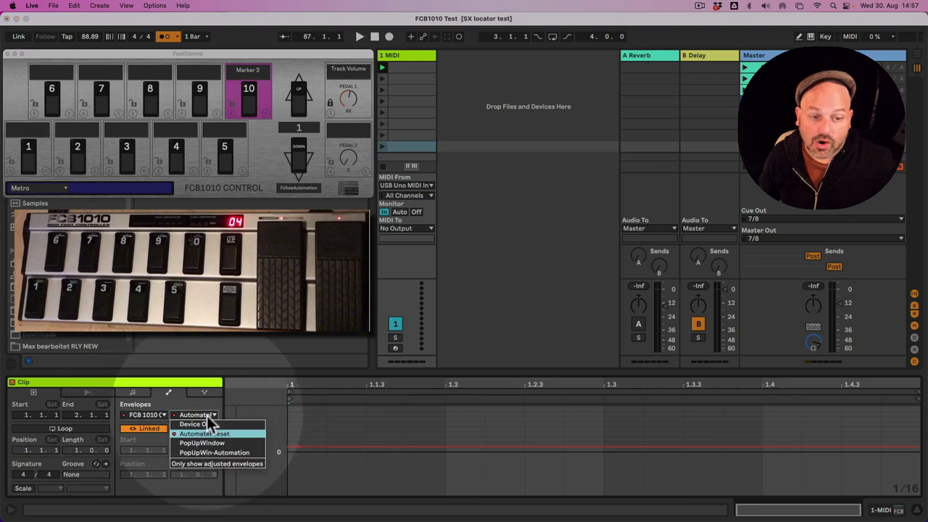
left_click(206, 436)
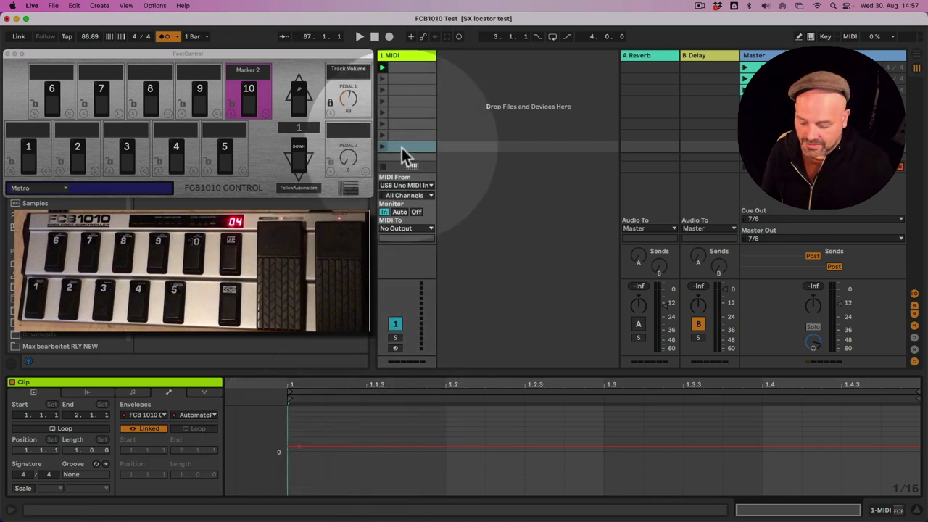
Step: Rename the clip in the eighth slot as Preset 1
key("super+r")
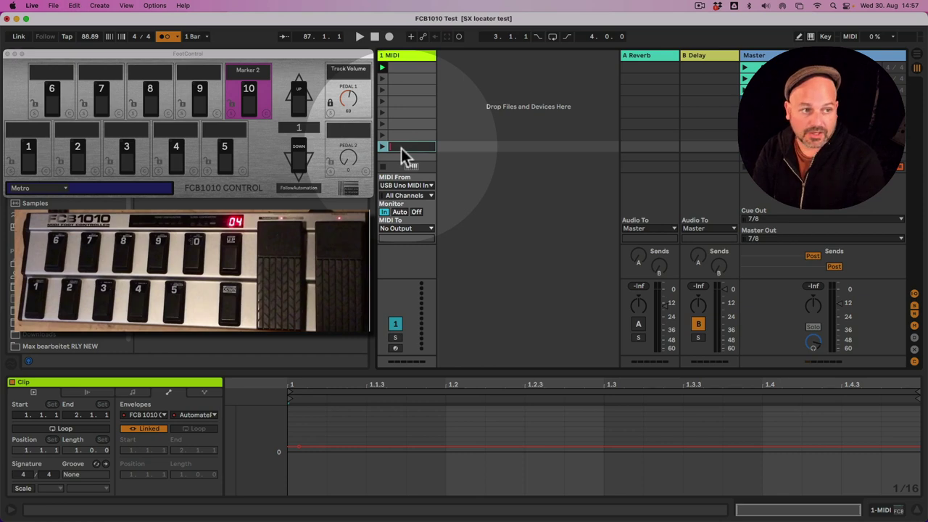
type("Pre")
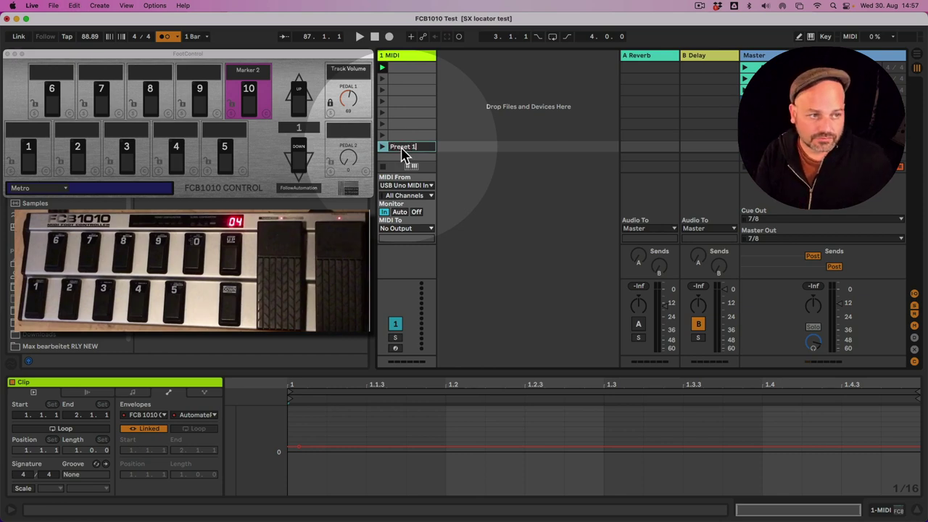
type("set 1")
key("Return")
Step: Create an unlooped MIDI clip in the seventh slot of track 1 MIDI with its AutomatePreset envelope at 0
double_click(400, 137)
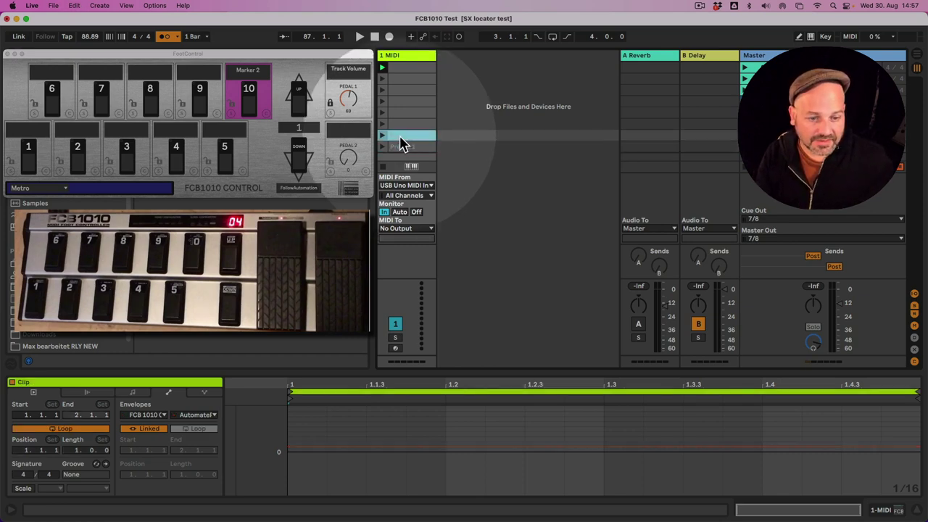
left_click(82, 428)
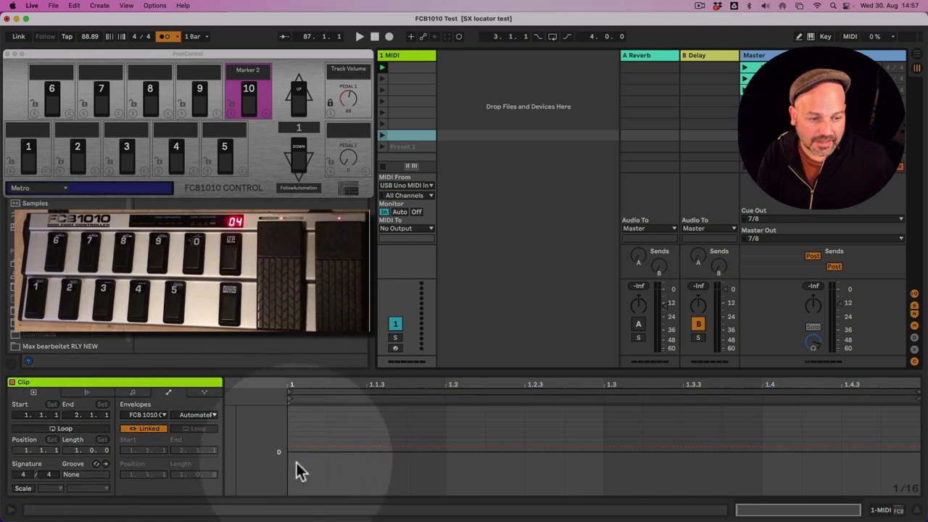
left_click(304, 451)
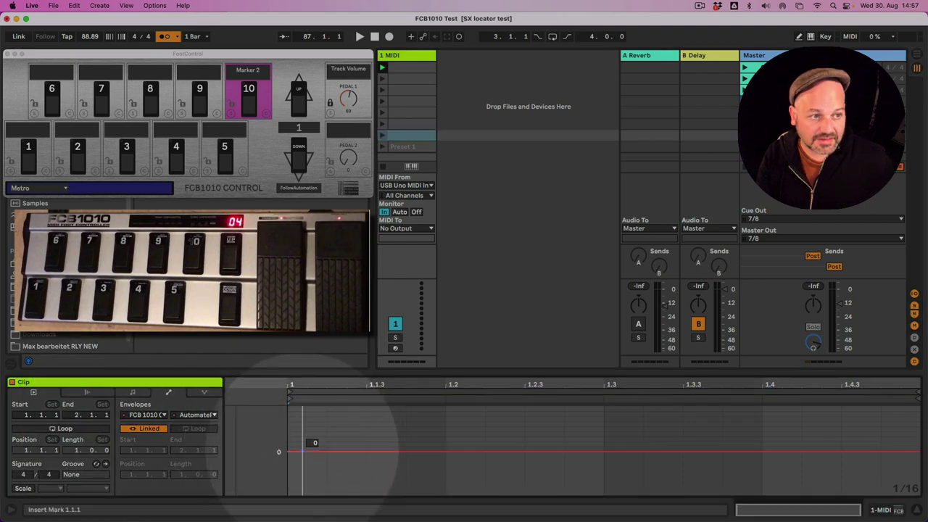
Step: Rename the clip in the seventh slot as Preset 0
left_click(417, 136)
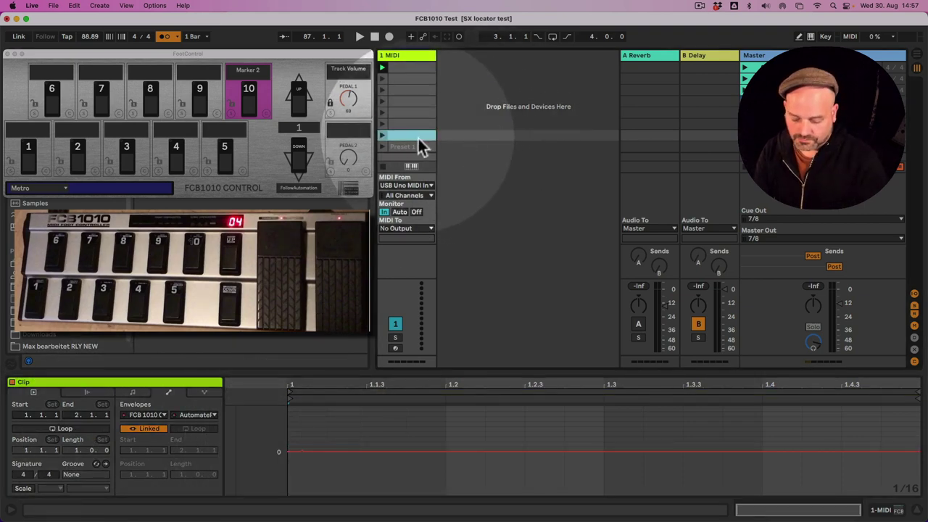
type("Preset 0")
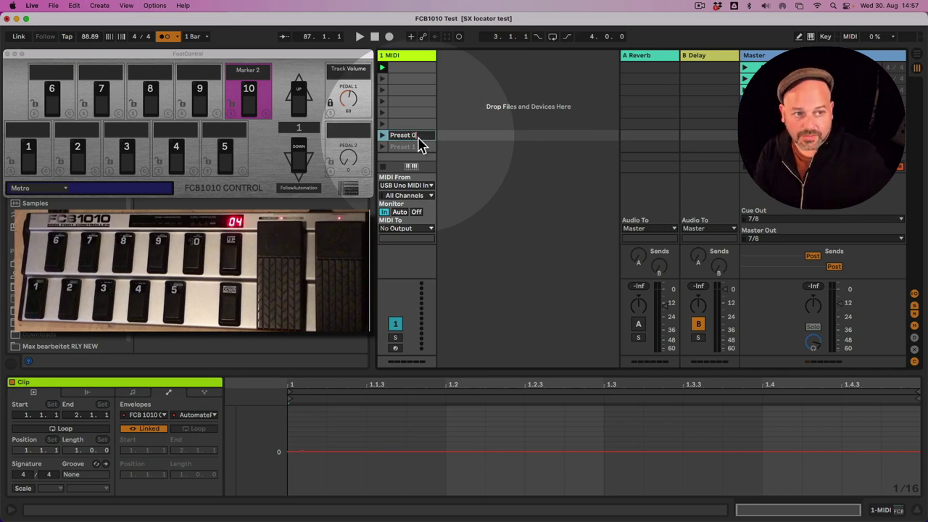
key("Return")
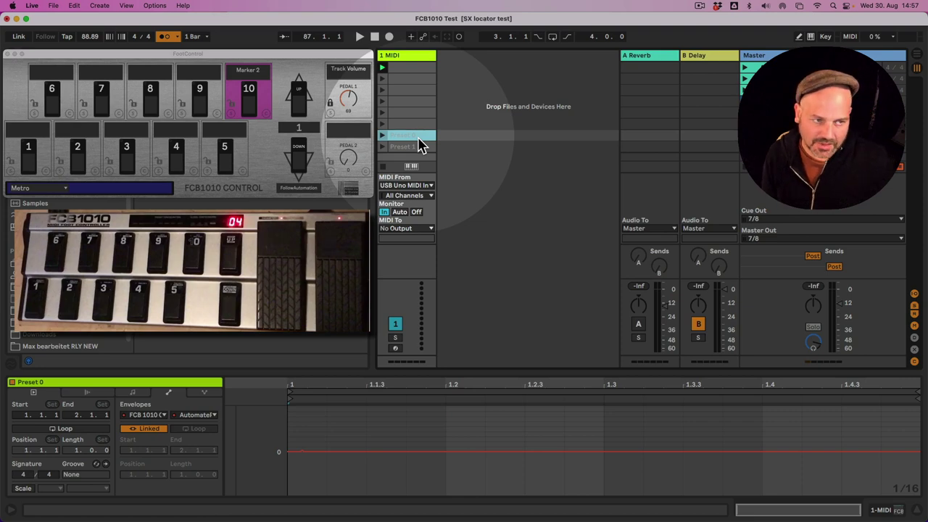
Step: Launch the Preset 0 and Preset 1 clips to test the preset switching, turning the metronome off in between
left_click(382, 136)
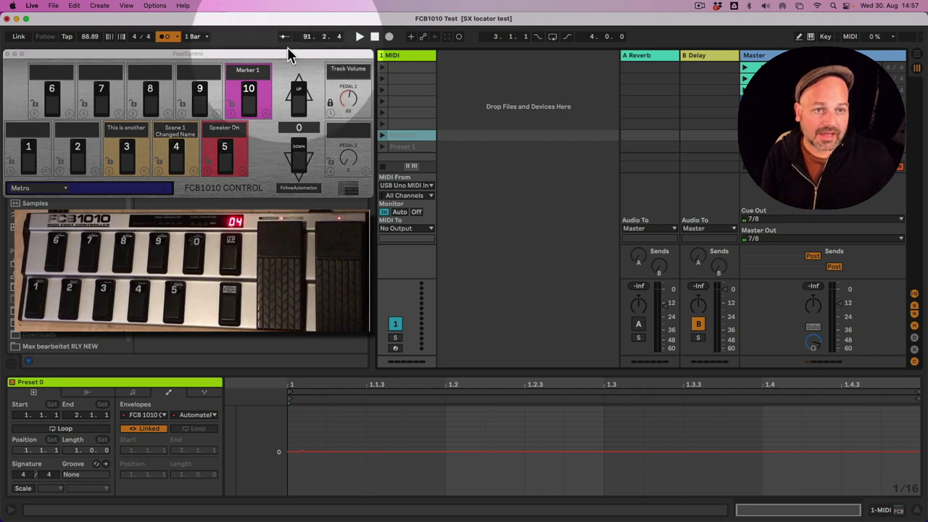
left_click(166, 37)
left_click(413, 148)
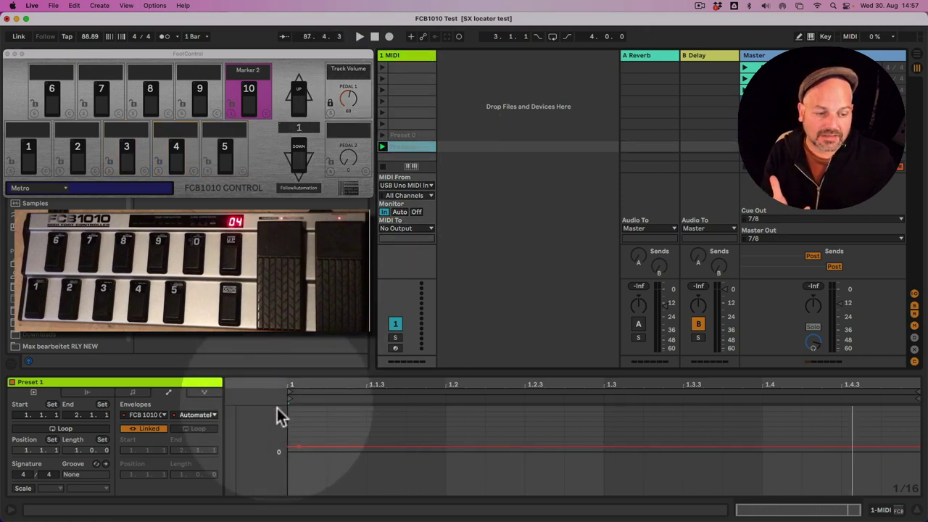
left_click(299, 449)
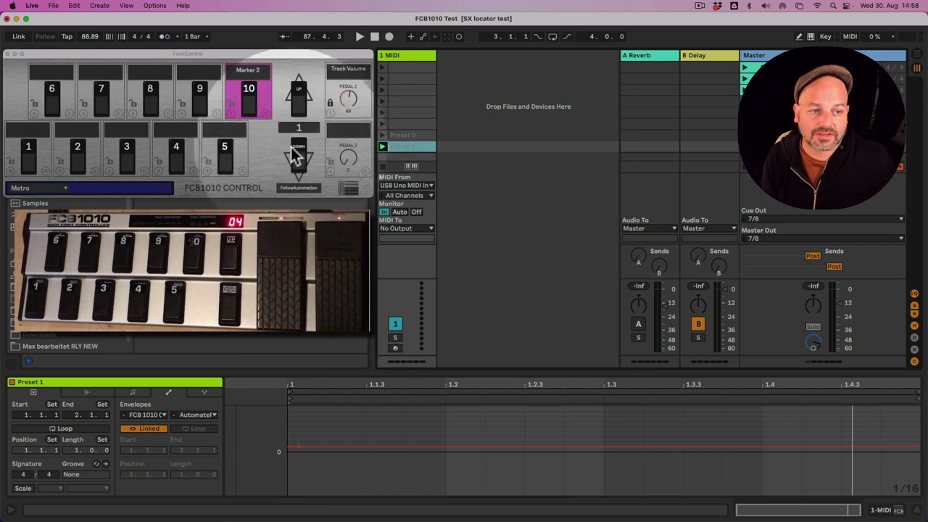
left_click(378, 131)
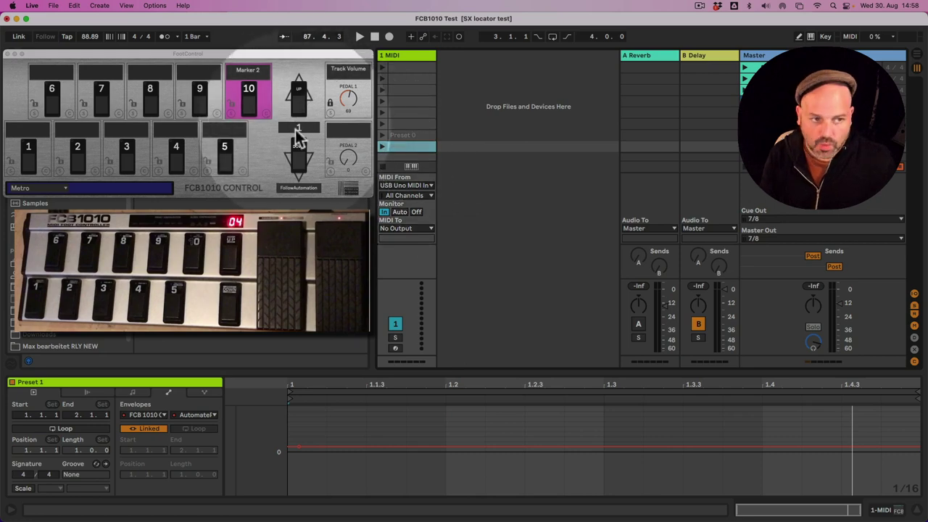
Step: In the Arrangement View, show FCB 1010 Control's AutomatePreset on track 1 MIDI and automate a drop from preset 3 to 1 after Marker 2
key("Tab")
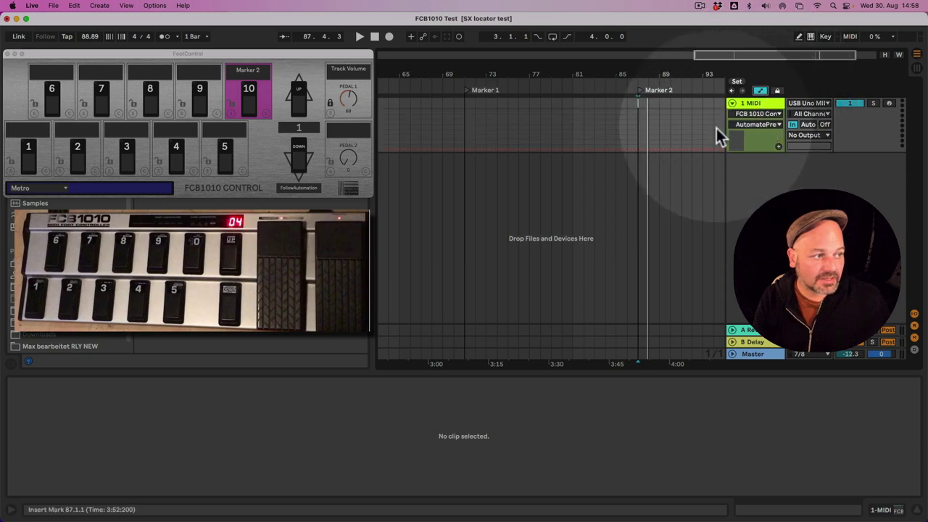
left_click_drag(727, 125, 697, 125)
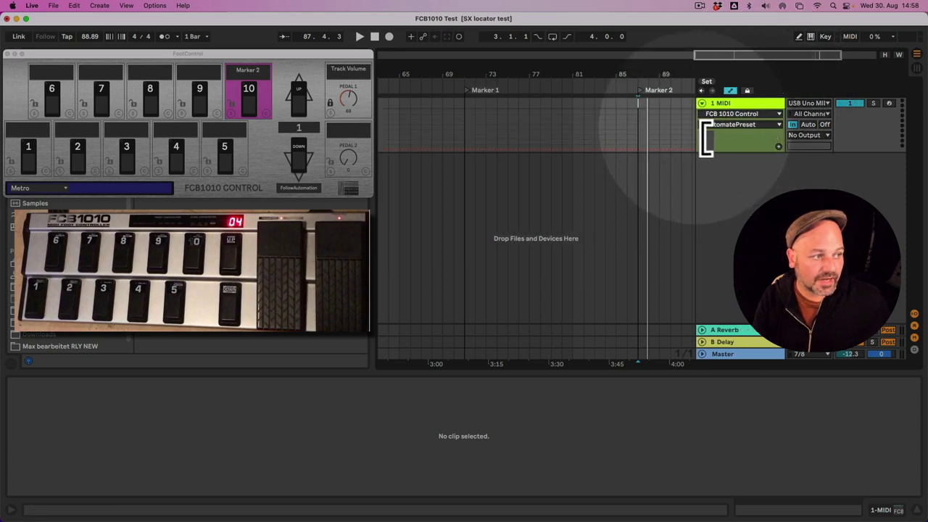
left_click(727, 115)
left_click(728, 132)
left_click(729, 127)
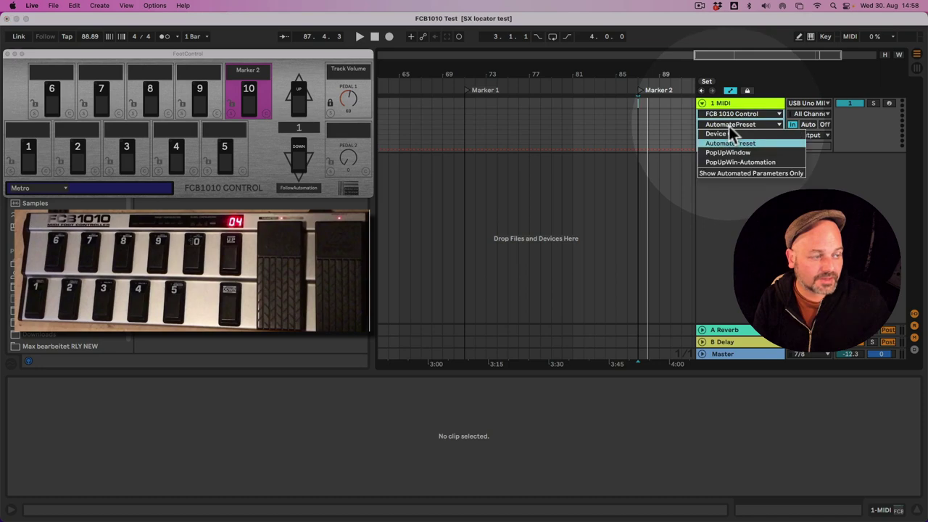
left_click(733, 144)
left_click_drag(655, 136, 655, 149)
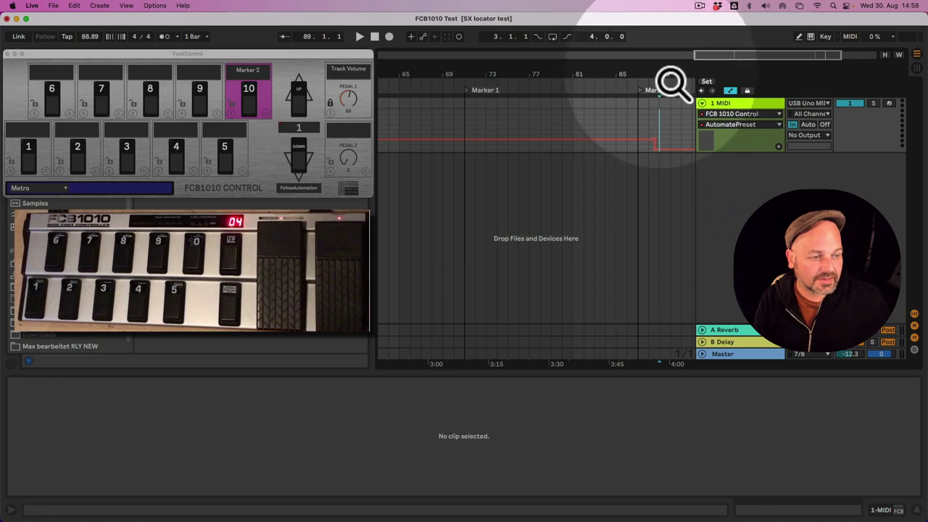
Step: Play the arrangement from bar 87 across the automation drop to check the preset change
left_click_drag(673, 83, 630, 87)
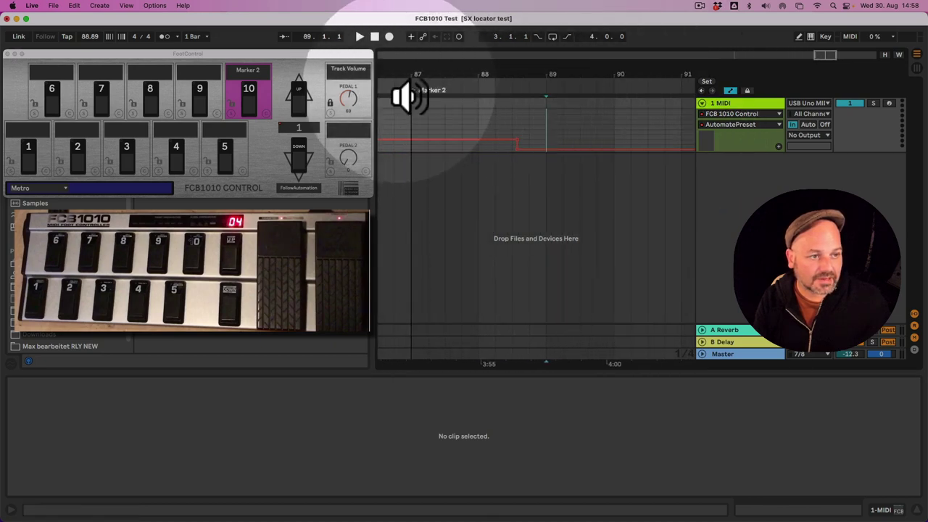
left_click(396, 83)
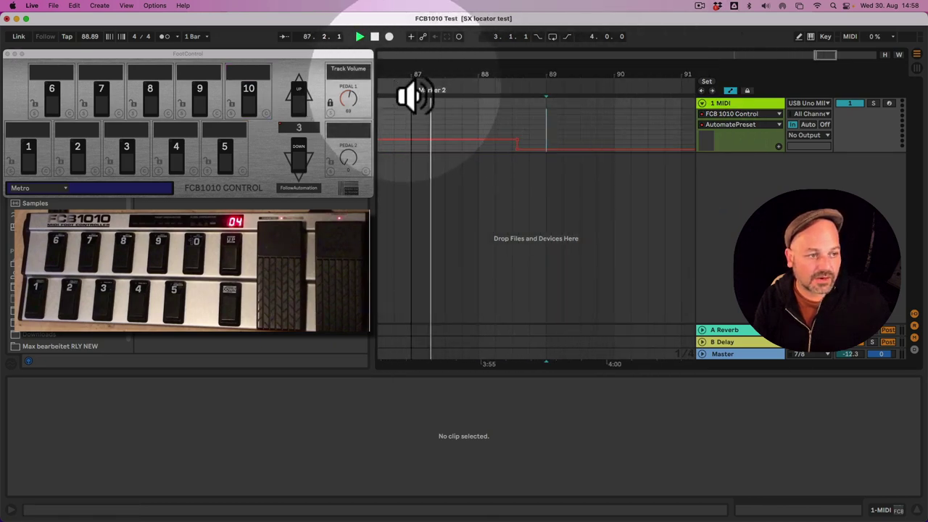
mouse_move(518, 144)
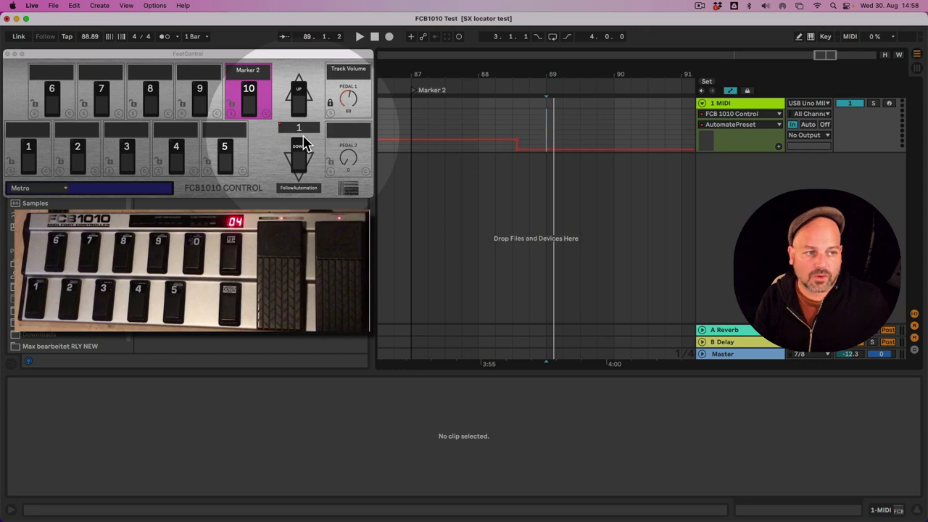
Step: Delete the AutomatePreset automation between 86.4.1 and 89.3.1 and toggle the arrangement's automation display off and on
left_click_drag(394, 109, 581, 138)
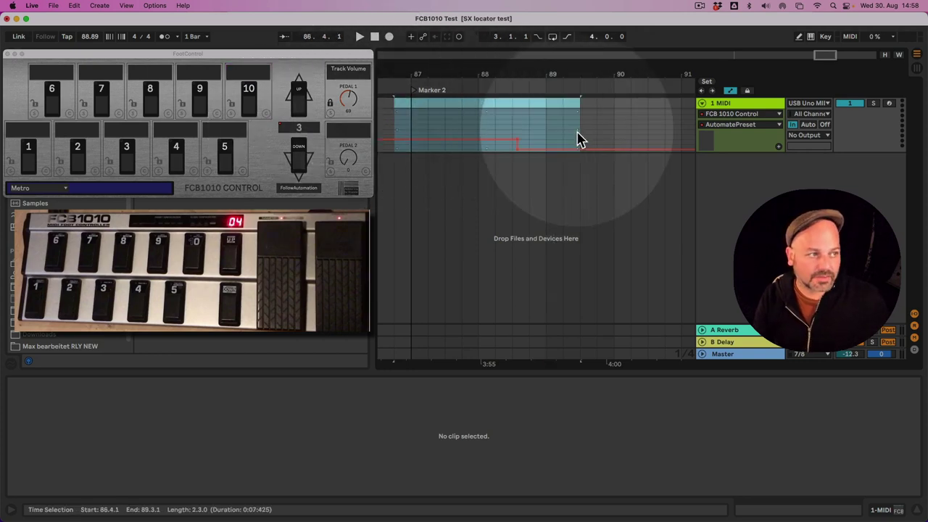
left_click(731, 91)
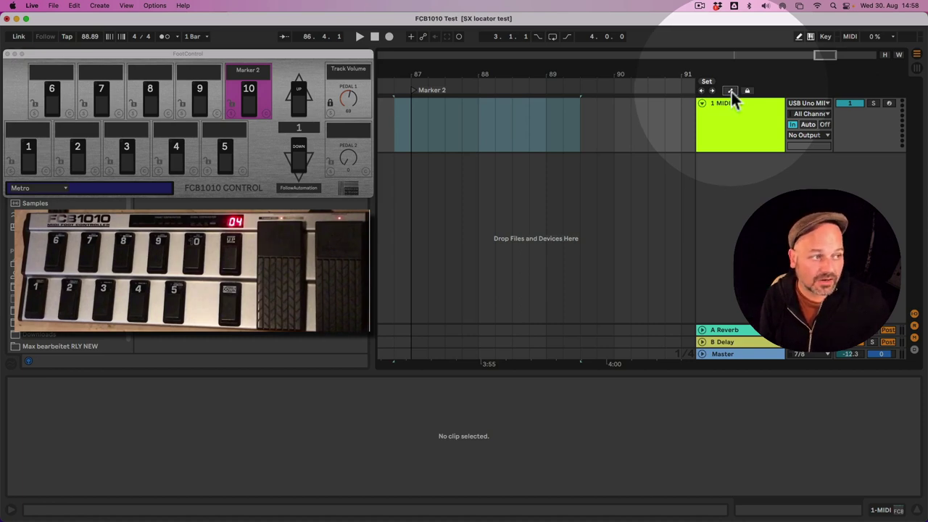
left_click(731, 92)
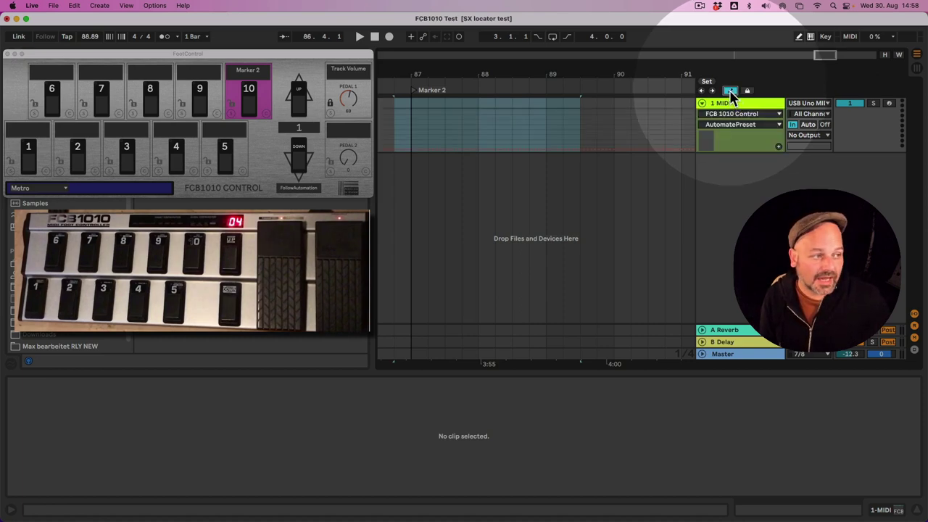
Step: Review the automation lane's device and parameter choices, and show the FCB 1010 Control device of track 1 MIDI
left_click(722, 109)
left_click(725, 112)
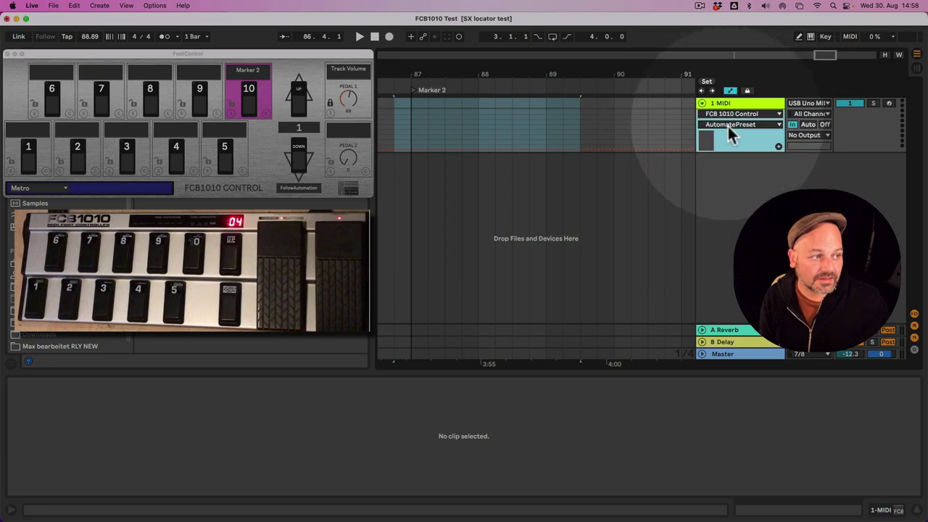
left_click(730, 125)
left_click(730, 128)
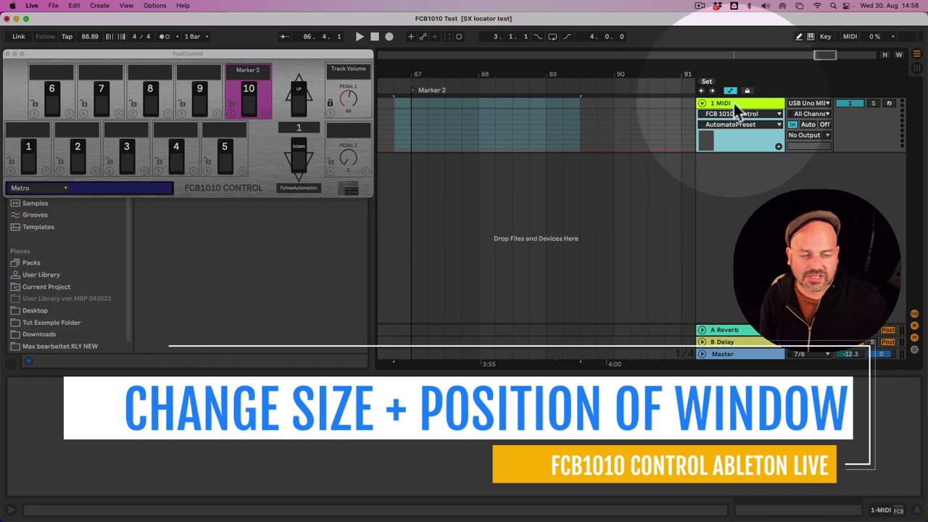
left_click(733, 104)
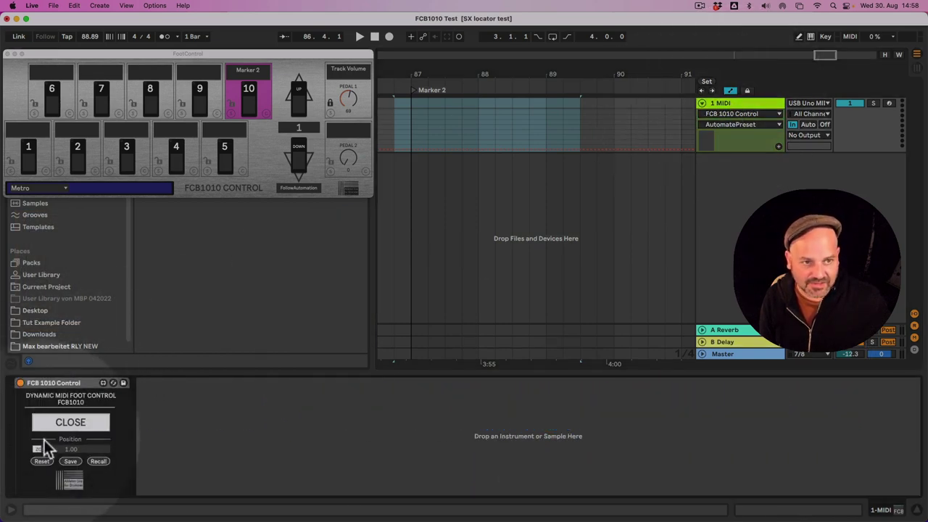
Step: Move the FootControl window flush against the screen edge, and repeatedly close and reopen it from the FCB 1010 Control device
mouse_move(48, 449)
left_mouse_down()
mouse_move(46, 433)
mouse_move(59, 461)
left_mouse_up()
mouse_move(61, 57)
left_mouse_down()
mouse_move(217, 74)
mouse_move(48, 56)
left_mouse_up()
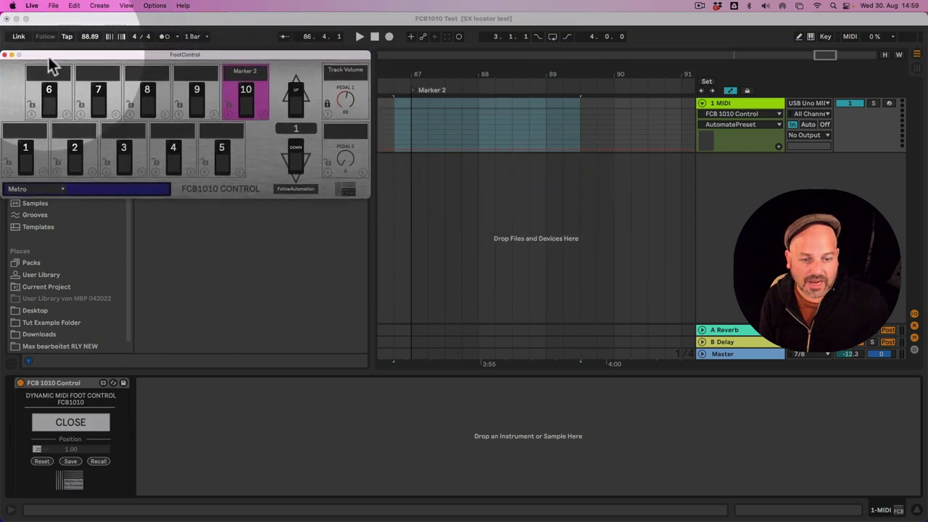
left_click(75, 426)
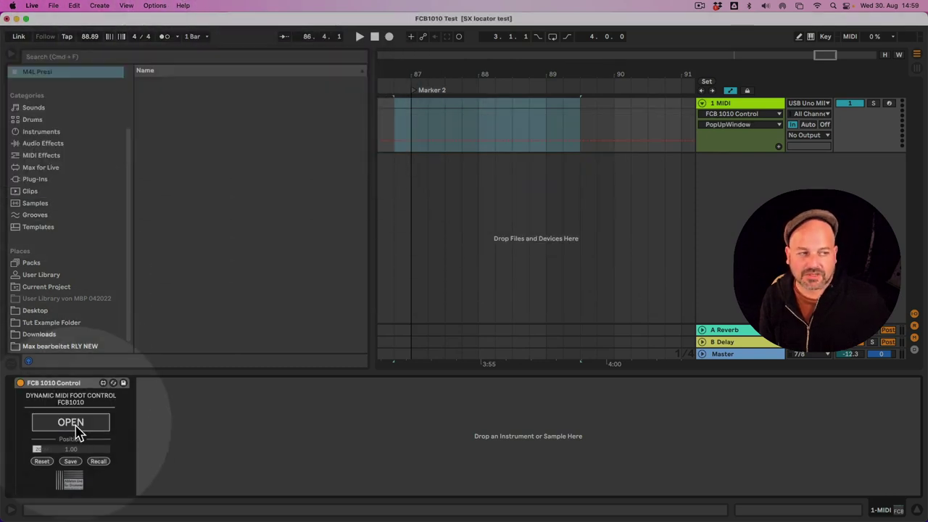
left_click(75, 426)
left_click(75, 426)
left_click(76, 427)
left_click(75, 426)
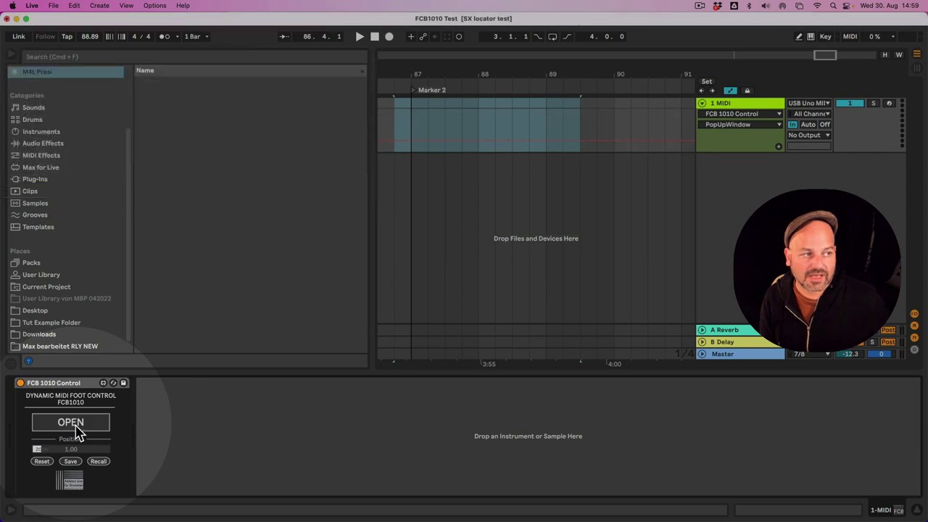
left_click(76, 426)
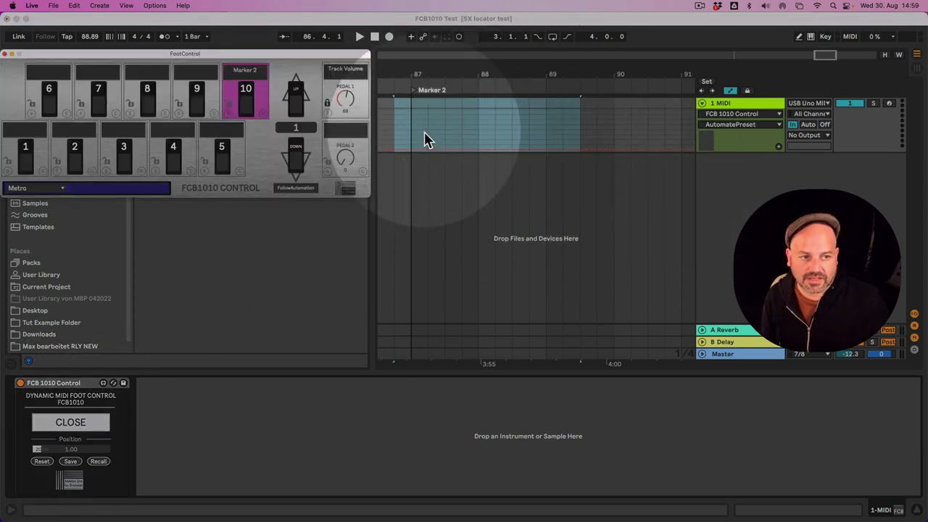
Step: Switch the foot controller to FollowPedalUpDown and back to FollowAutomation, and step down to preset 0
left_click(296, 190)
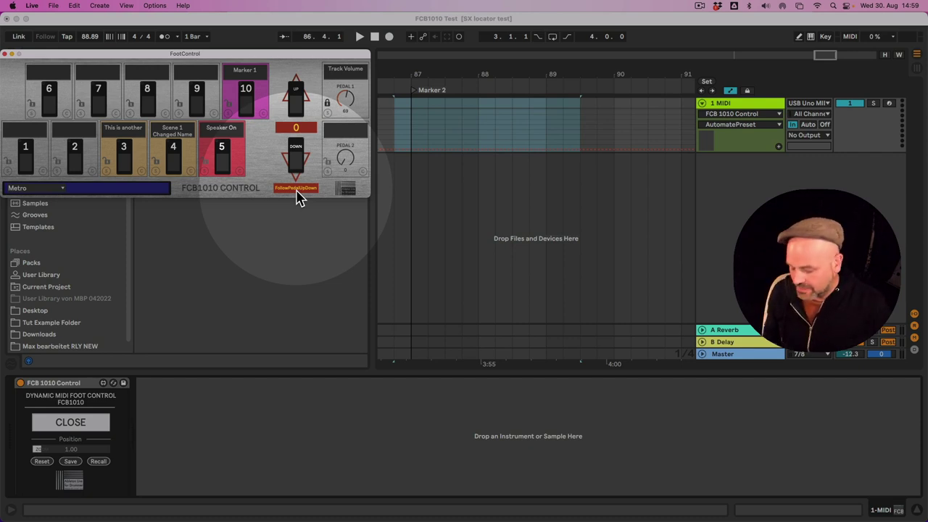
left_click(296, 190)
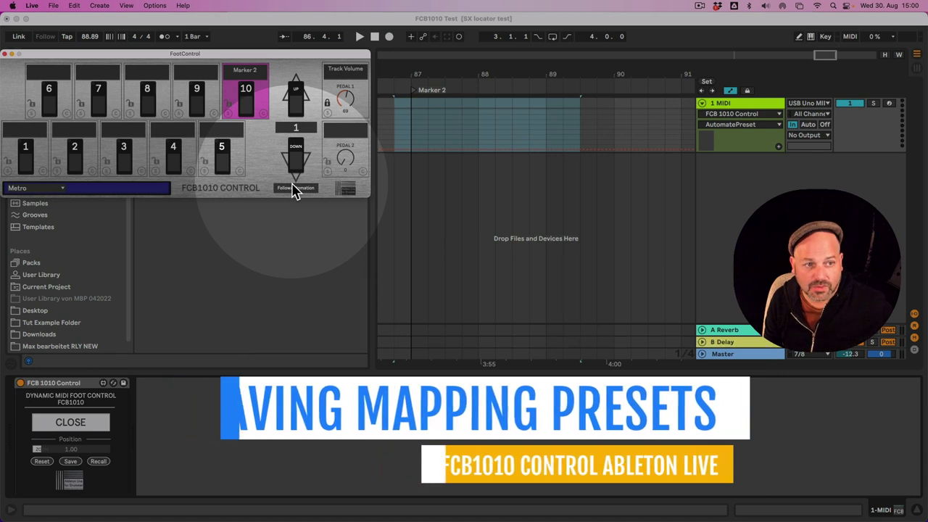
left_click(293, 163)
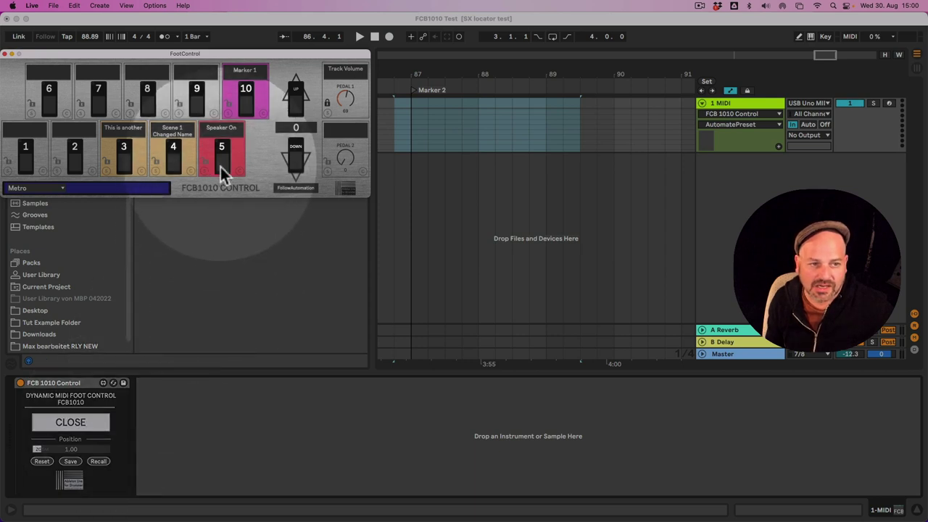
Step: Choose the MAP-PARAM function, and in the Session View switch the foot controller to FollowPedalUpDown
left_click(39, 189)
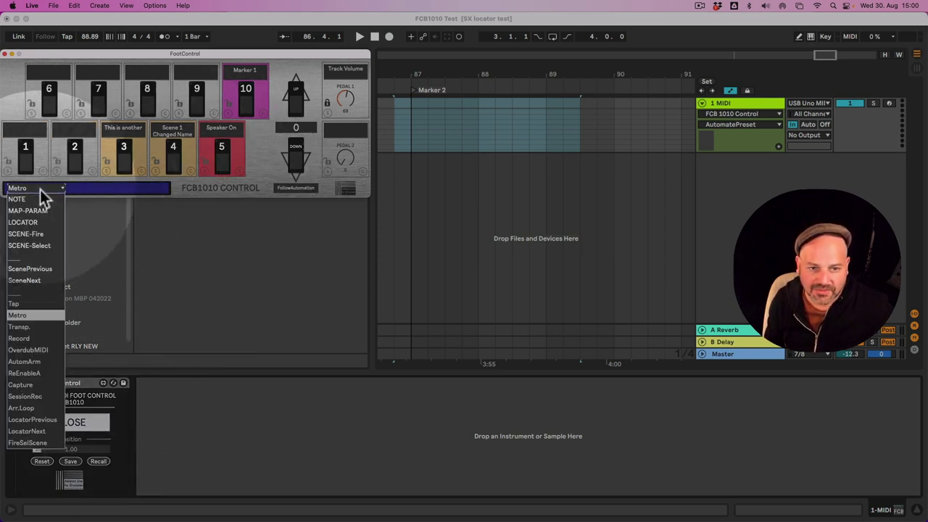
left_click(36, 210)
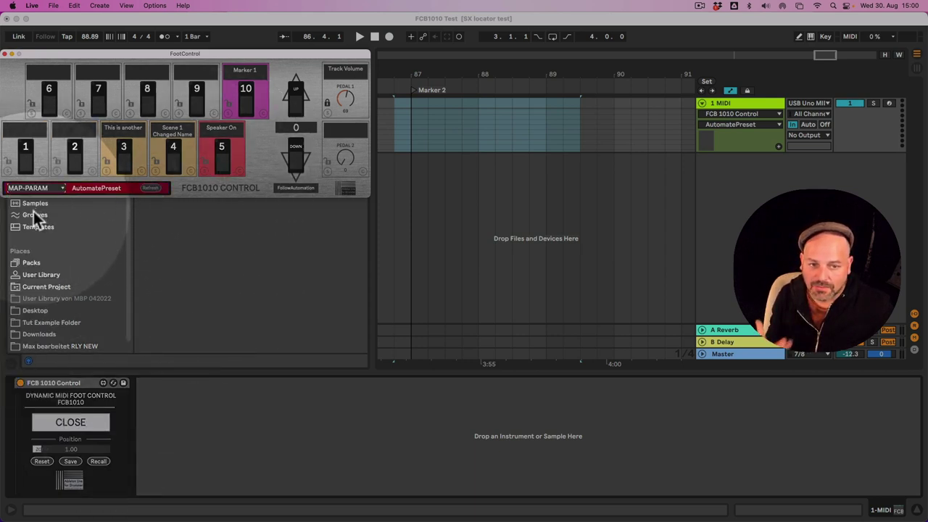
key("Tab")
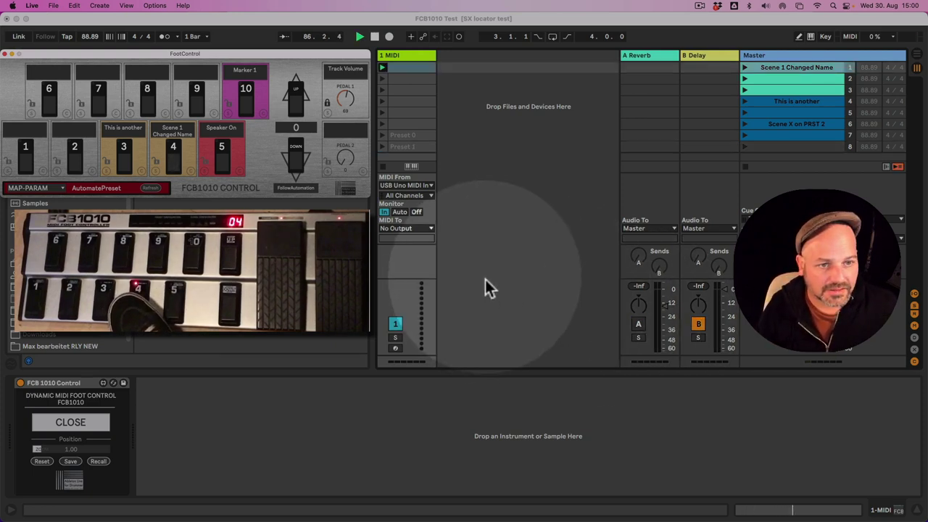
left_click(302, 190)
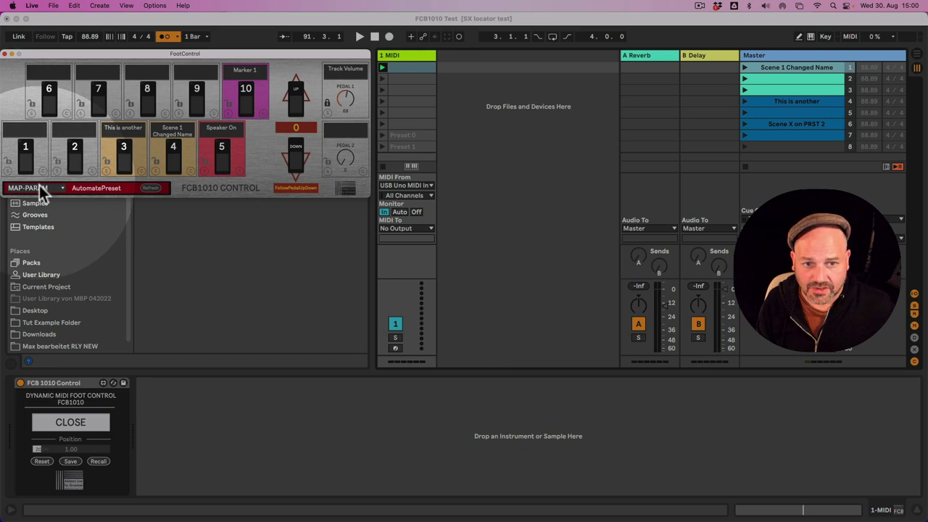
Step: Set the foot controller's assignable function to NOTE and look through the other available functions
left_click(40, 187)
left_click(41, 200)
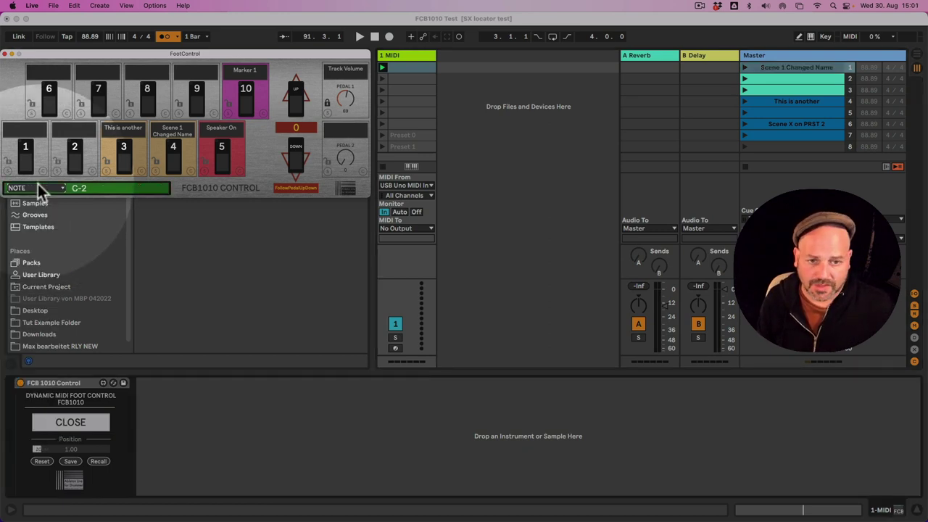
left_click(40, 188)
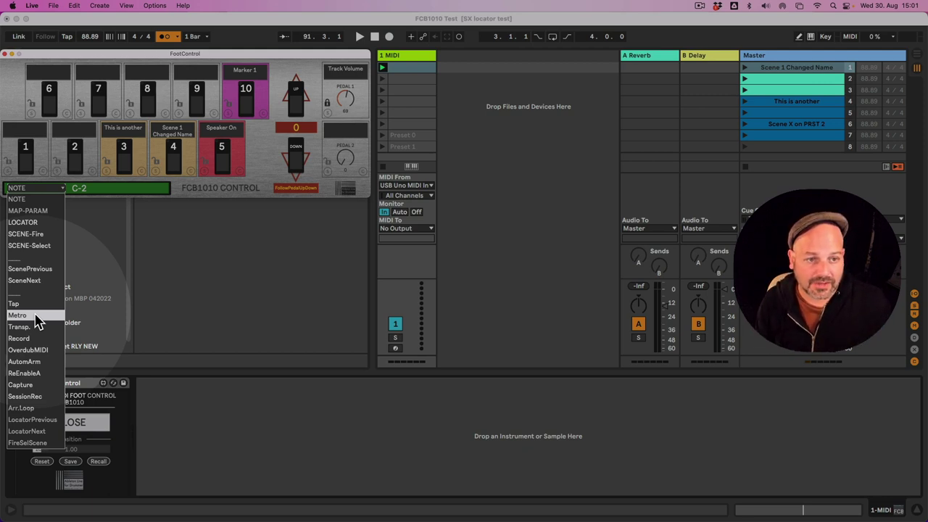
left_click(241, 172)
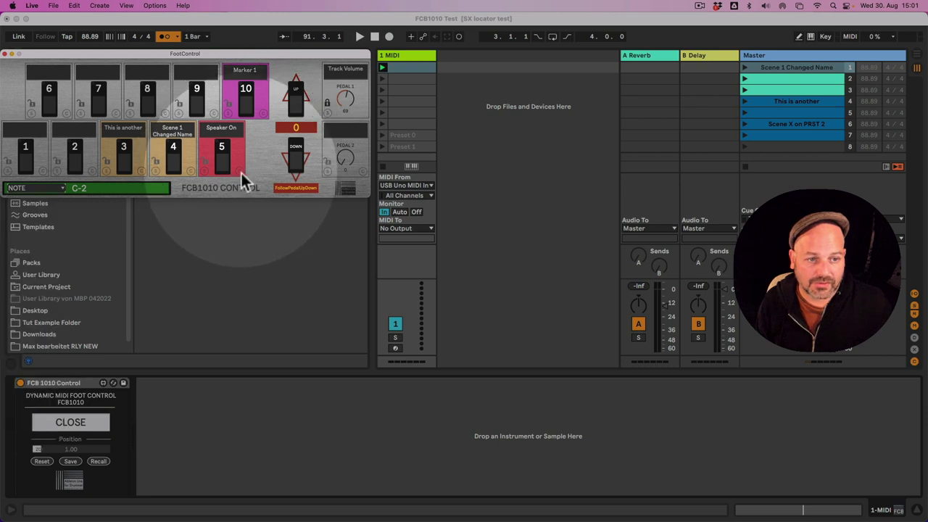
Step: Clear the assignments of pedals 5, 4, 3 and 10 in preset 0, and check preset 1 before returning to preset 0
left_click(240, 171)
left_click(187, 171)
left_click(142, 172)
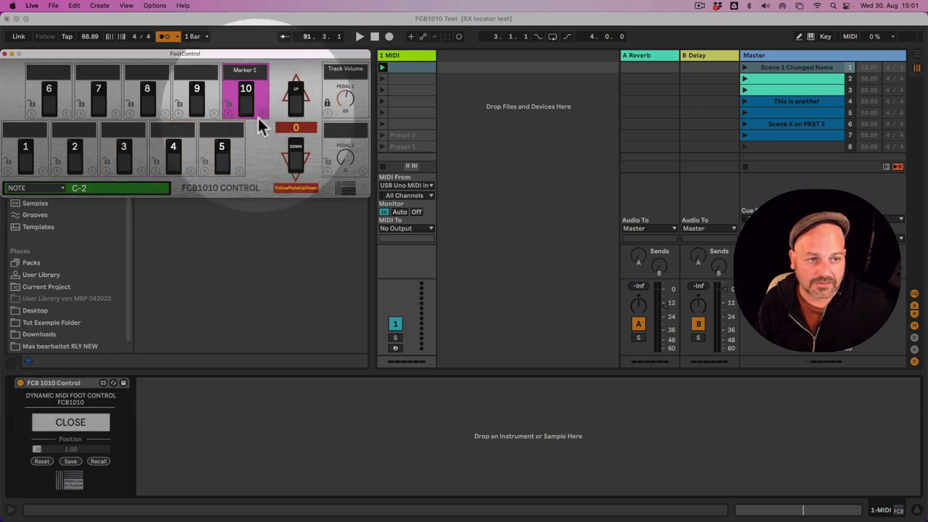
left_click(262, 114)
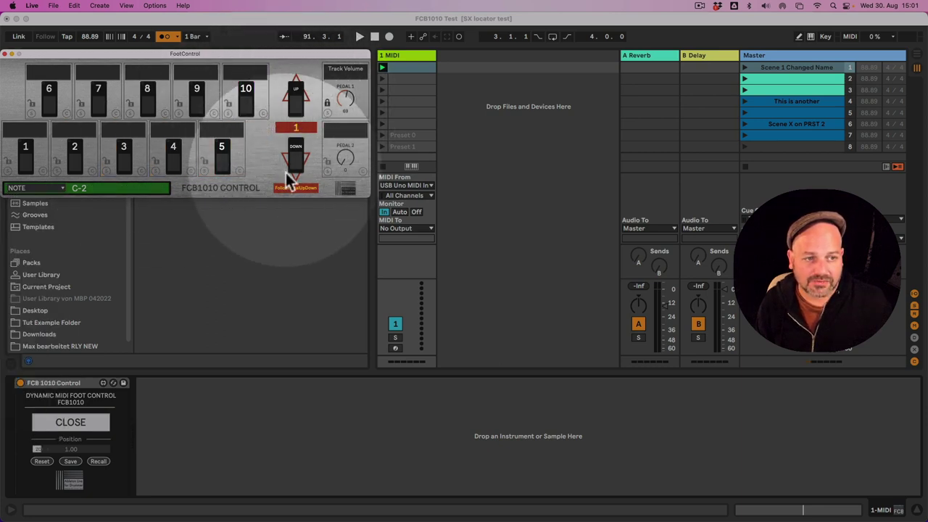
left_click(298, 161)
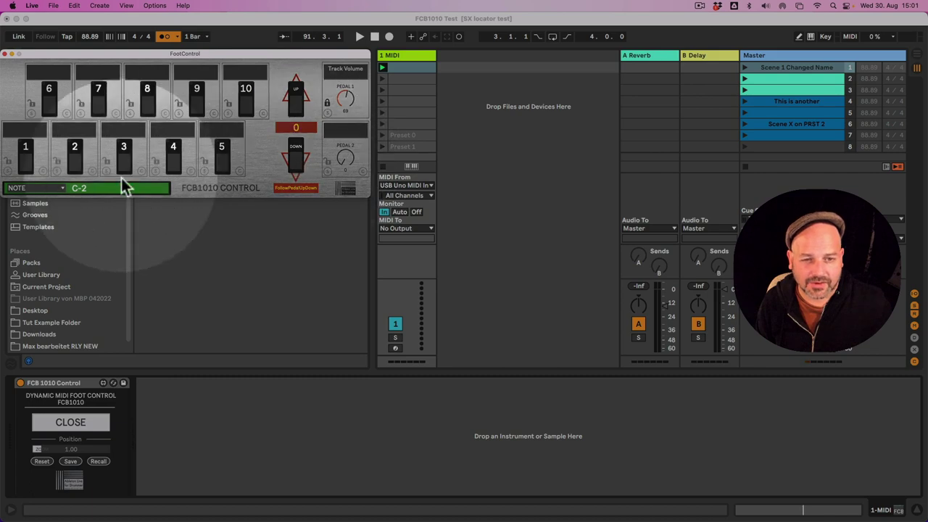
Step: Assign the note C-2 to pedal 1 in preset 0
left_click(36, 188)
left_click(36, 190)
left_click(8, 172)
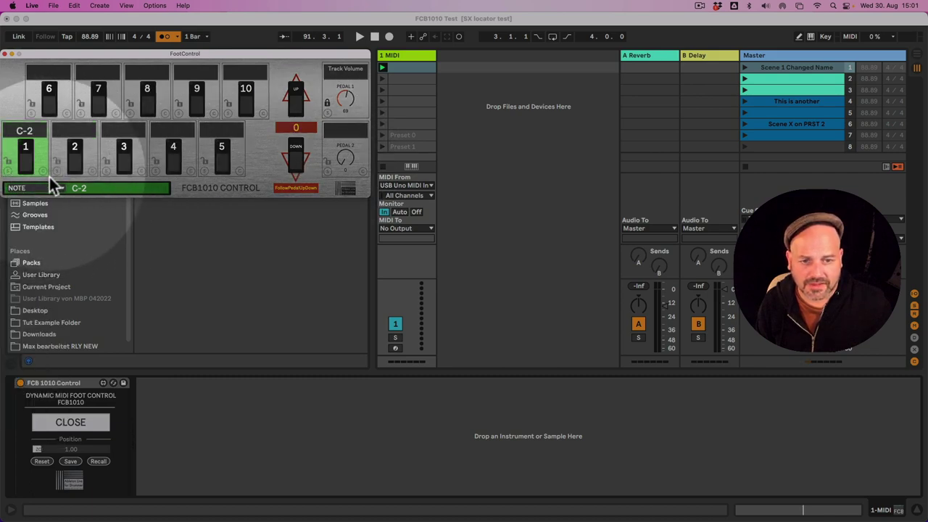
Step: Assign the ScenePrevious function to pedals 2 and 3 in preset 0
left_click(50, 187)
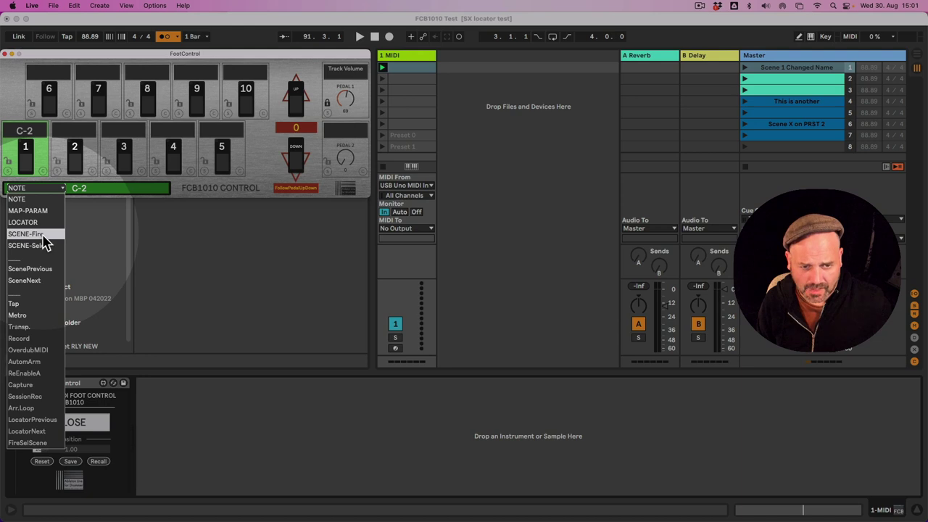
left_click(49, 268)
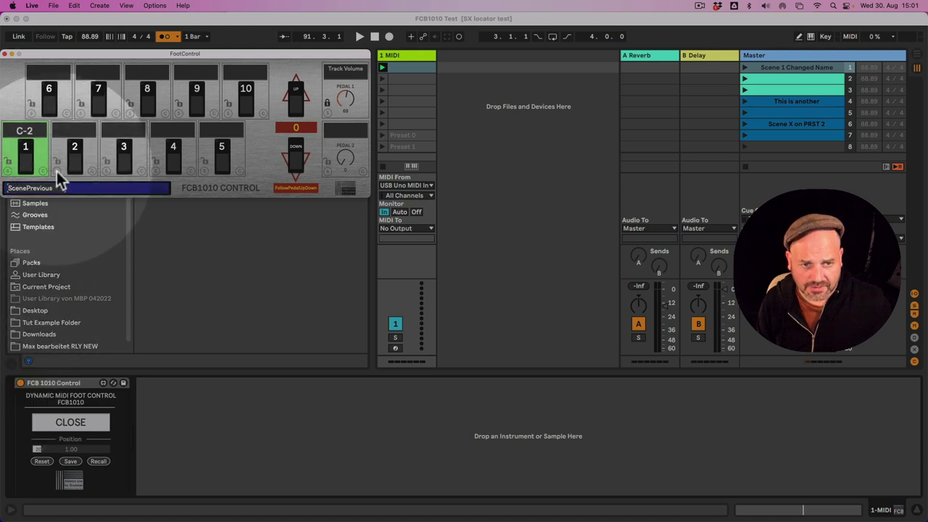
left_click(57, 172)
left_click(53, 190)
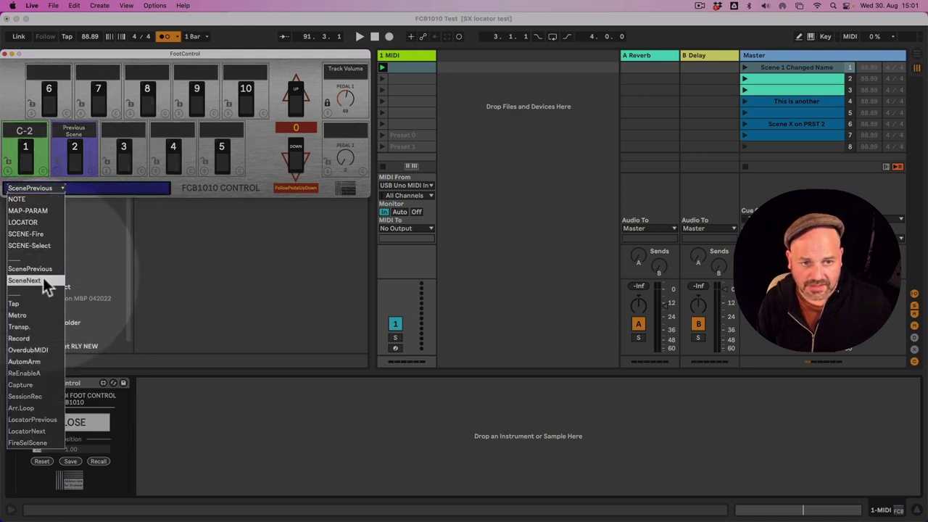
left_click(43, 277)
left_click(110, 173)
Step: Assign the Metro function to pedal 4 and the Transp. function to pedal 5
left_click(52, 187)
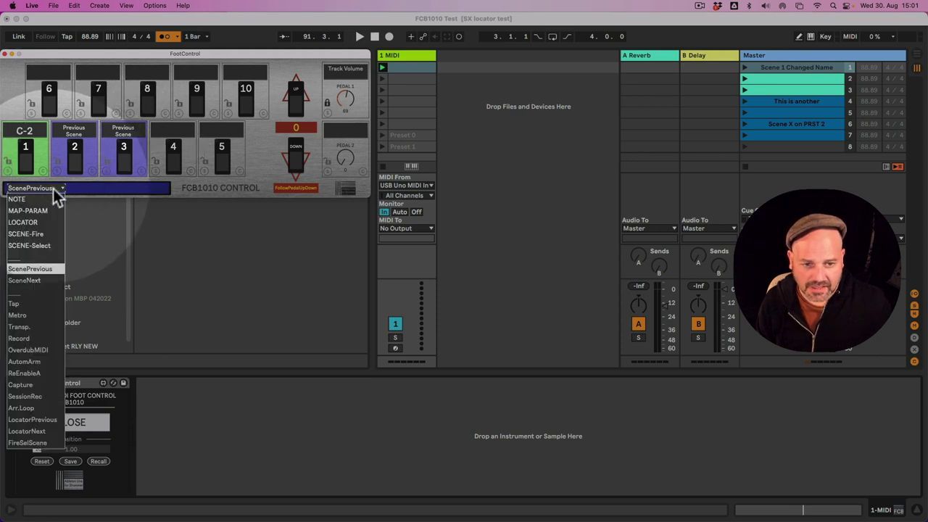
left_click(42, 316)
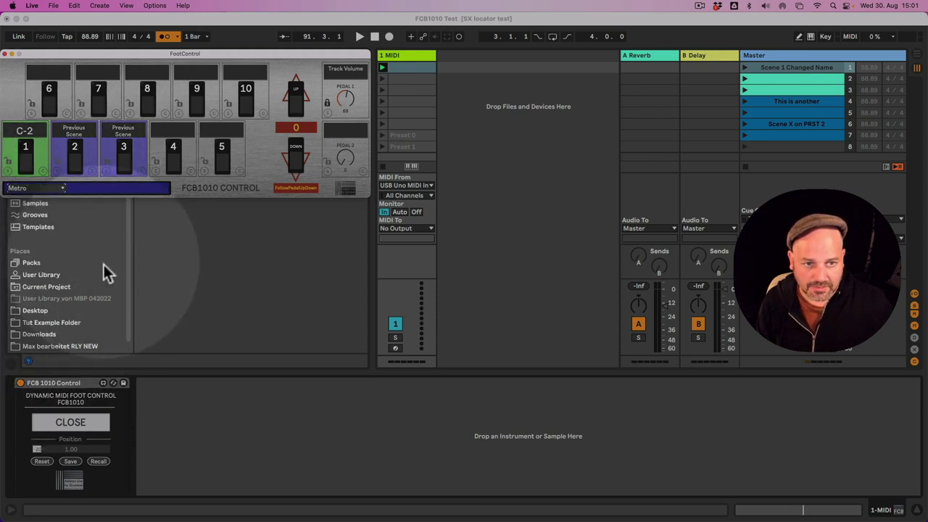
left_click(158, 172)
left_click(60, 187)
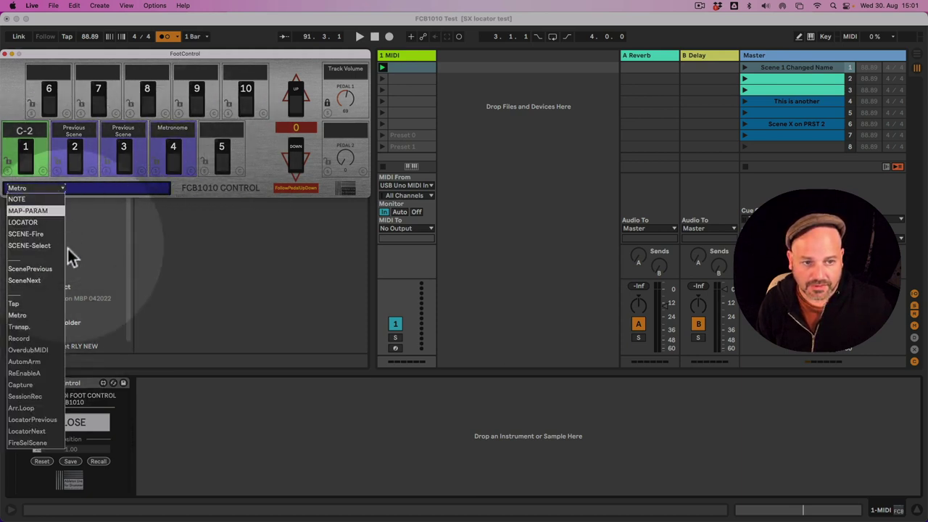
left_click(40, 327)
left_click(203, 171)
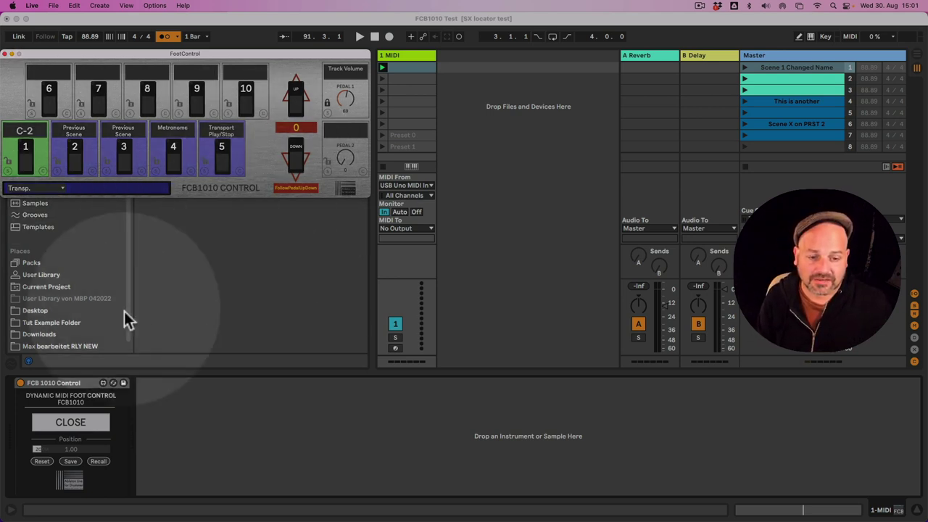
Step: Rename the FCB 1010 Control device as FCB1010 PRESET
left_click(66, 387)
double_click(66, 385)
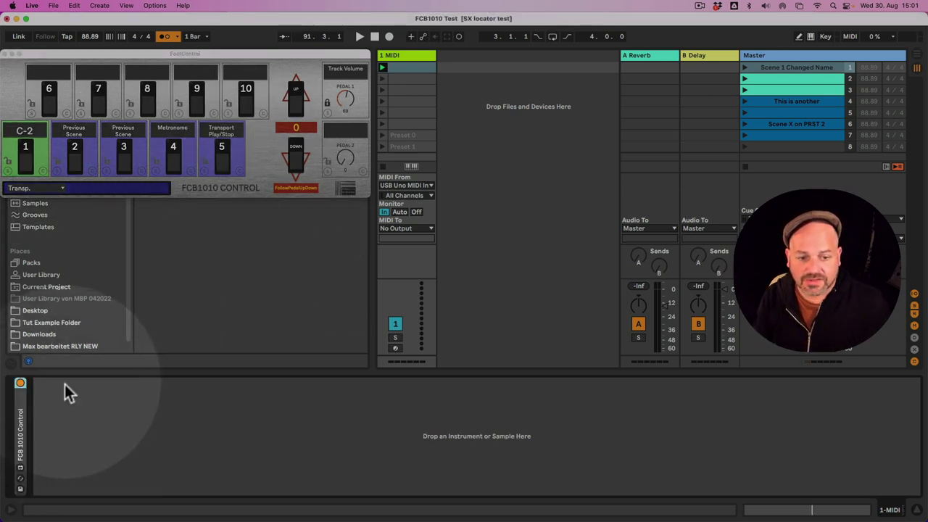
double_click(22, 417)
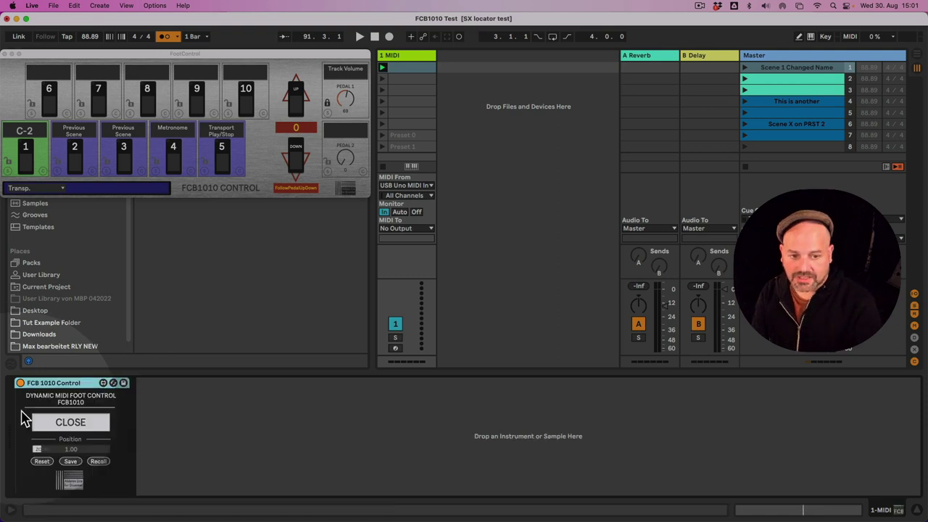
type("FCB1010")
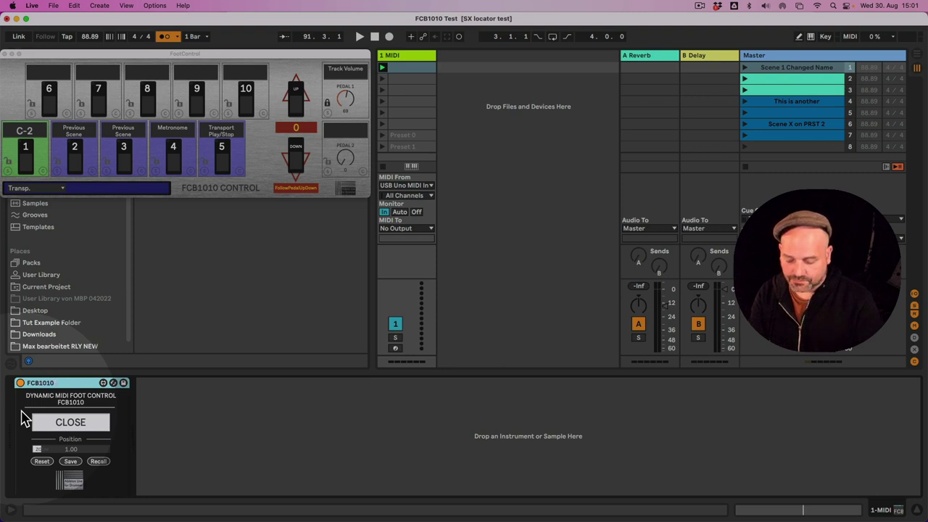
type("PRESEWT")
key("BackSpace")
key("BackSpace")
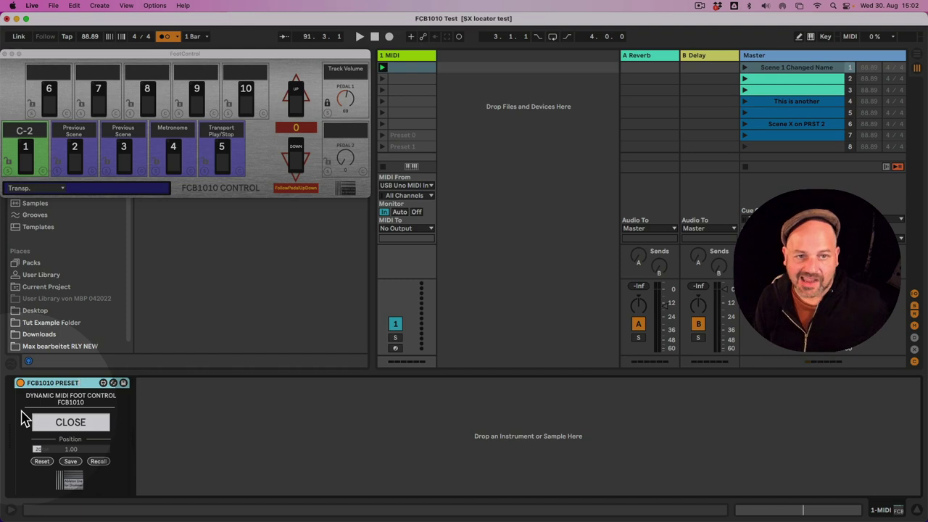
Step: Close the FootControl window and store the FCB1010 PRESET device in the User Library without copying its files
left_click(75, 424)
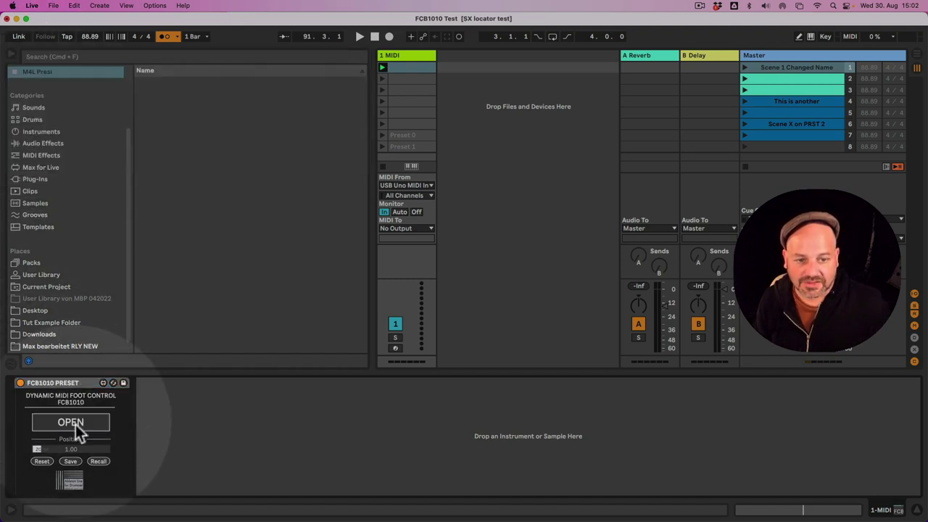
left_click(67, 382)
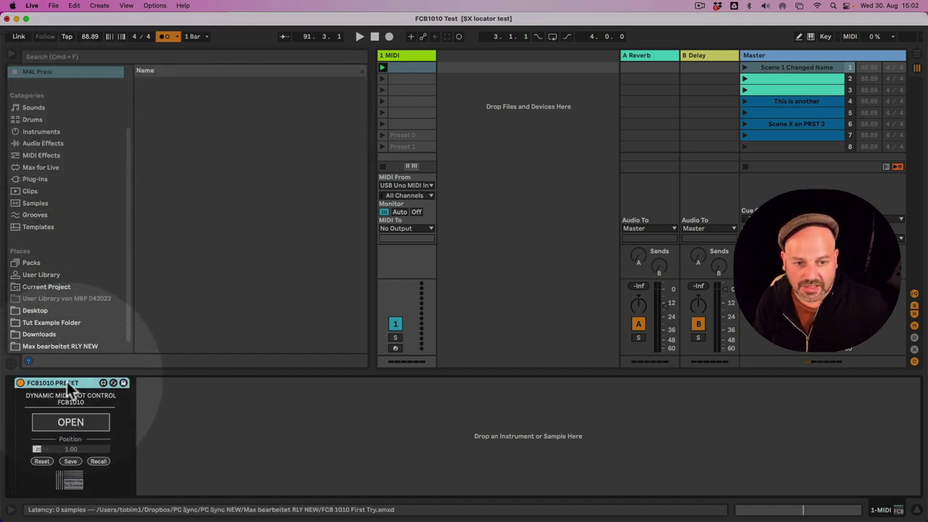
left_click_drag(66, 382, 34, 277)
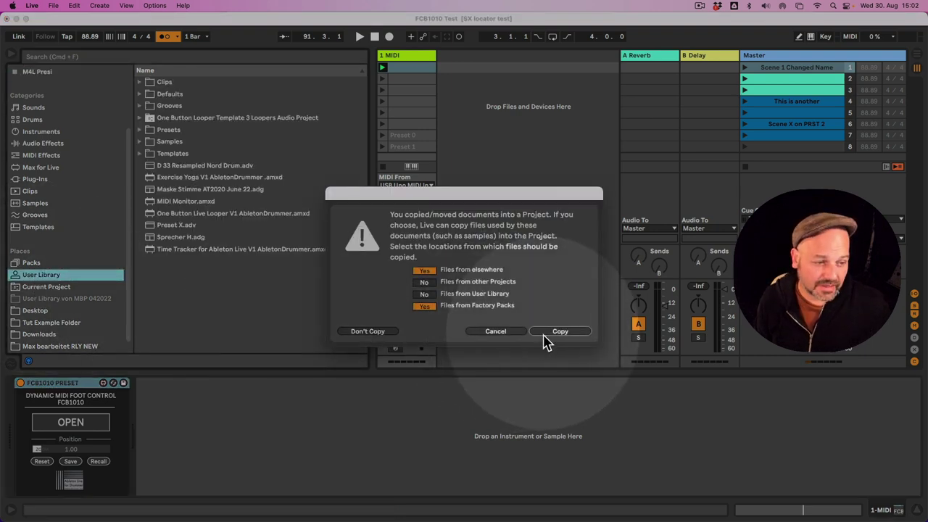
left_click(376, 333)
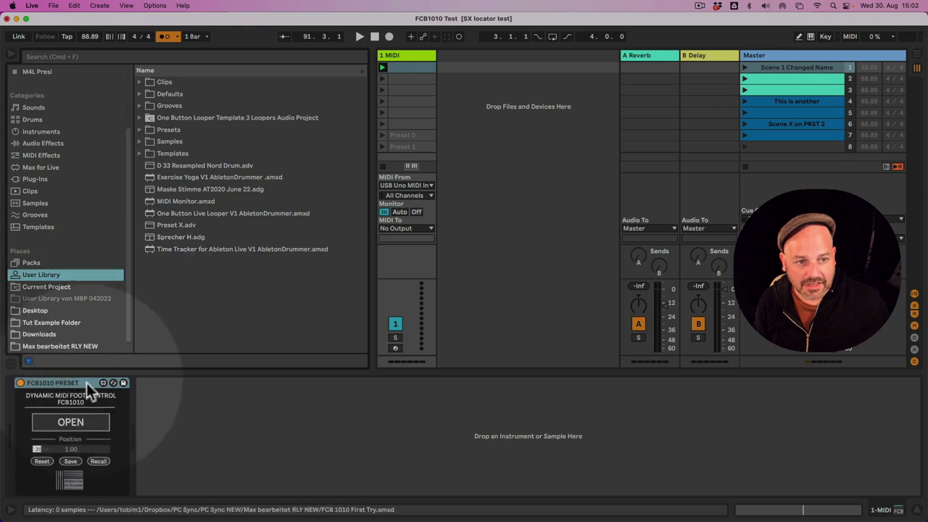
Step: Save the FCB1010 PRESET device to the User Library again, copying its files and overwriting the existing FCB1010 PRESET.adv
left_click(61, 387)
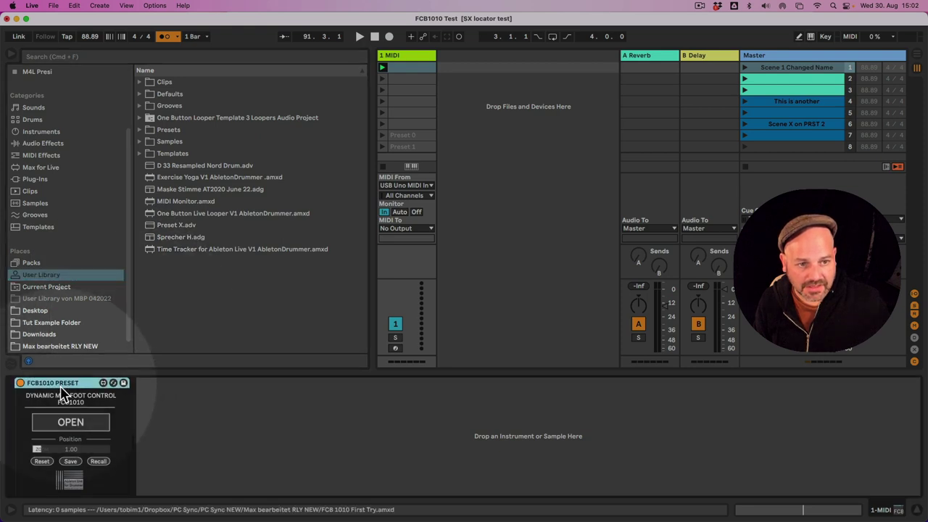
left_click_drag(61, 389, 177, 311)
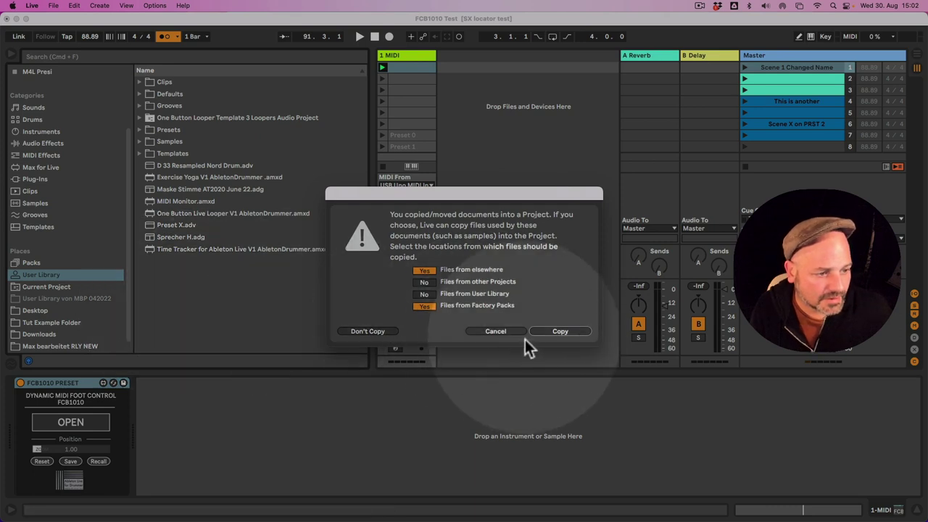
left_click(548, 333)
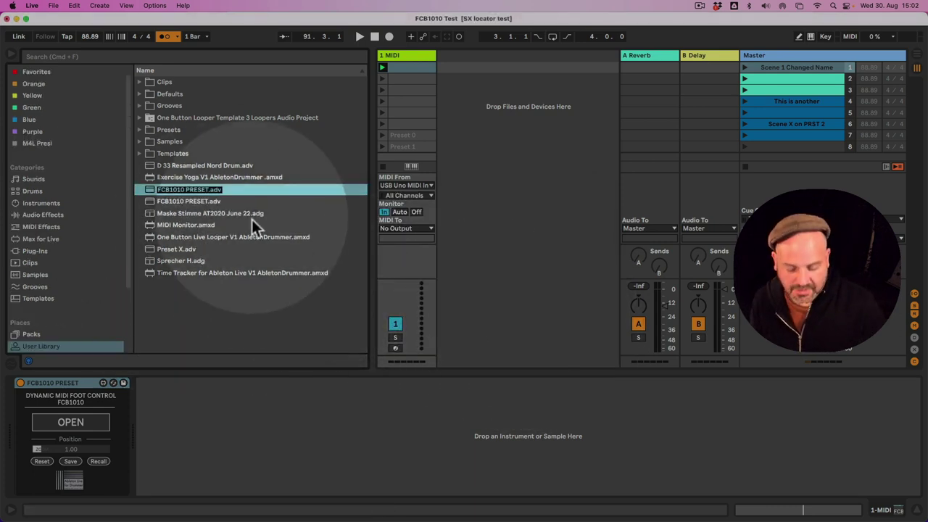
key("Return")
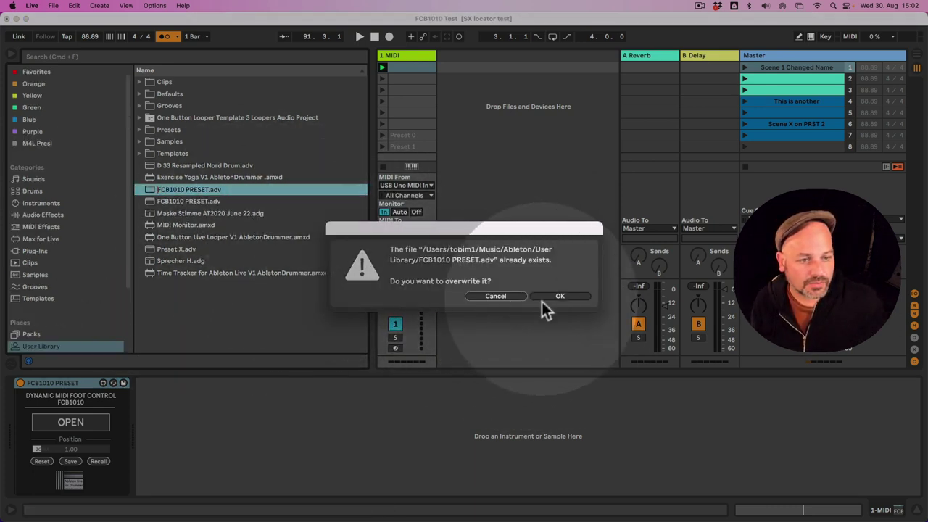
left_click(553, 299)
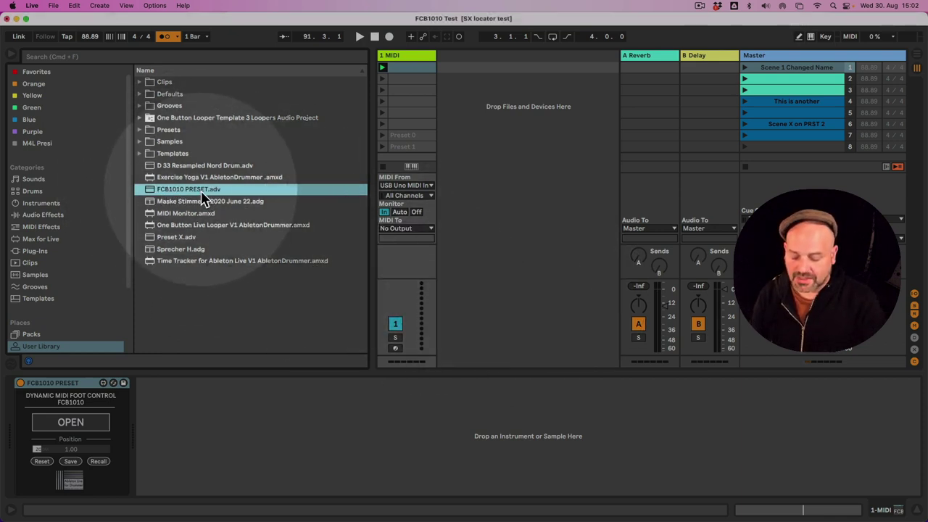
Step: Discard the current set's unsaved changes and start a new set containing only one MIDI track besides the returns
key("super+w")
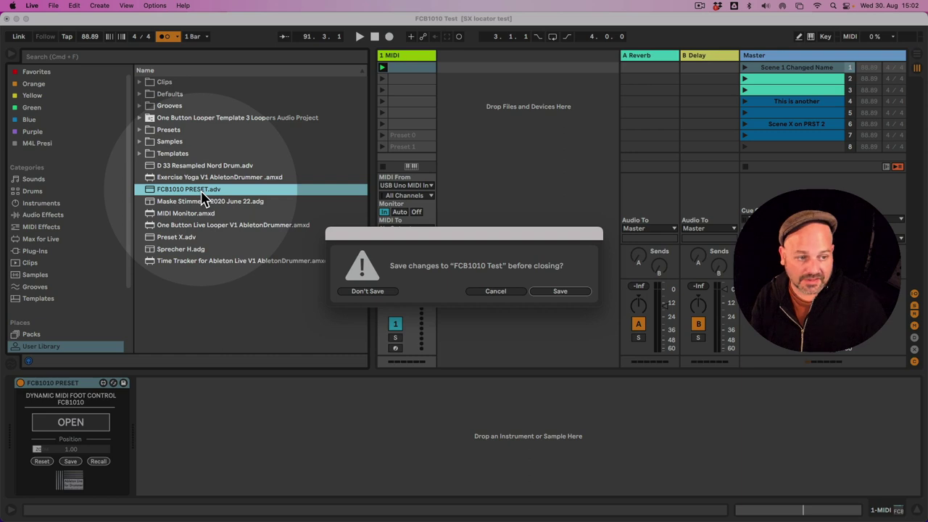
key("super+d")
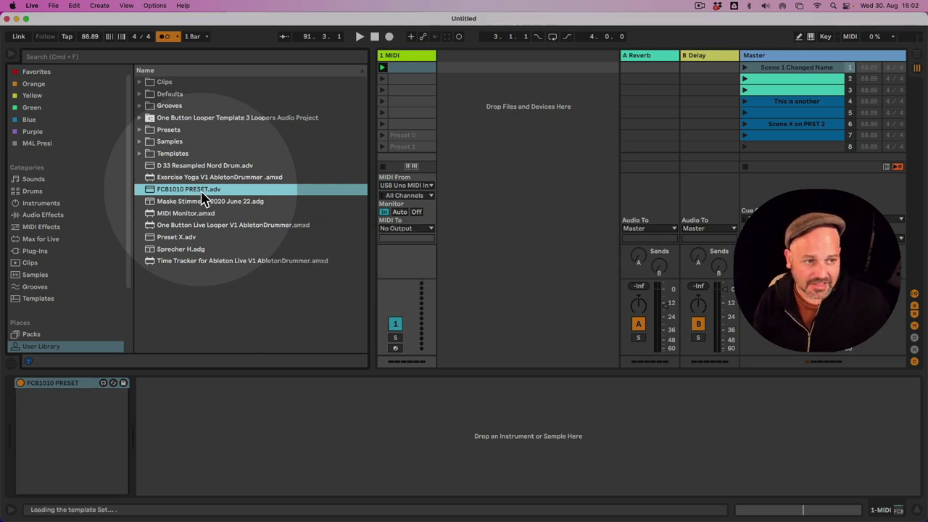
key("super+shift+t")
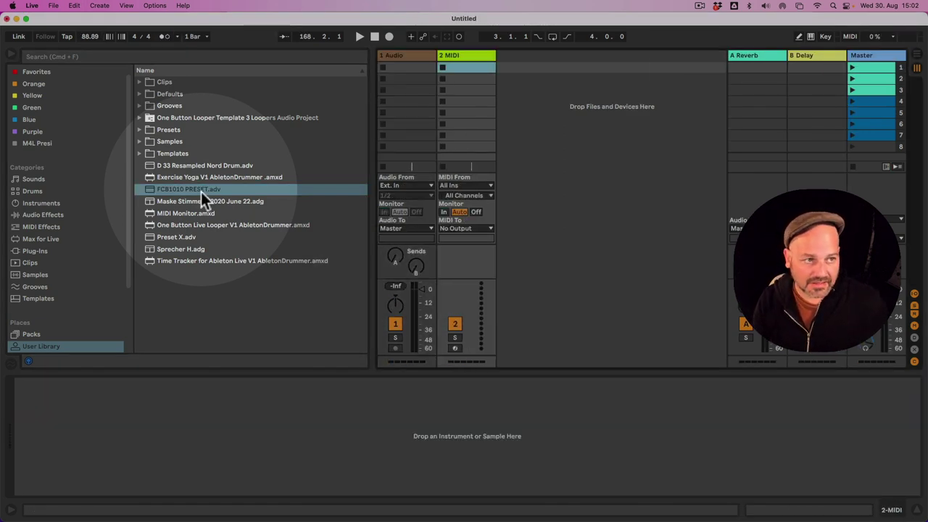
left_click(401, 58)
key("Delete")
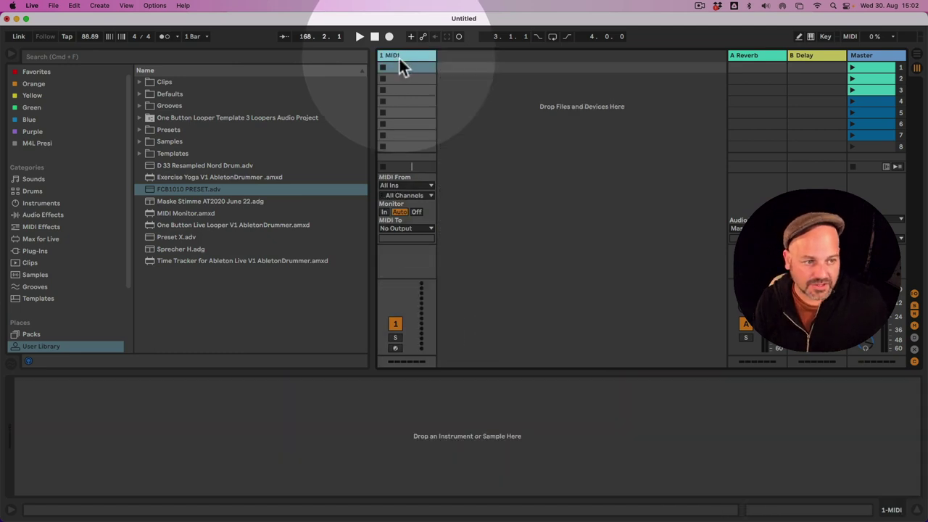
Step: Set the MIDI track's input to IAC Driver (Bus 1) and its monitoring to In
left_click(421, 185)
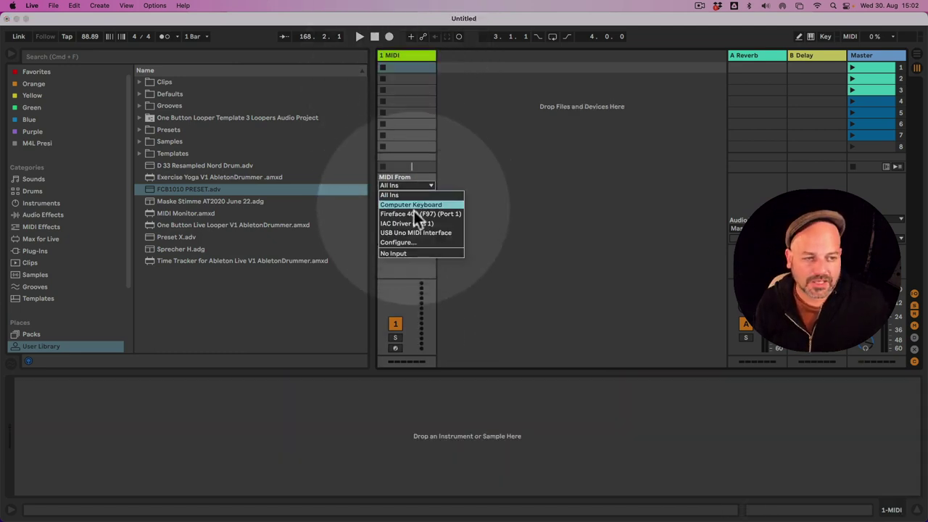
left_click(417, 224)
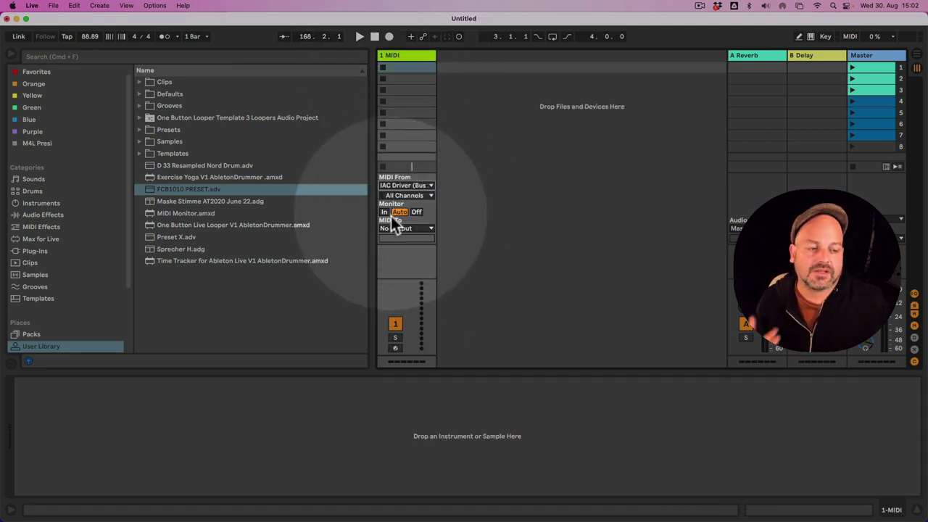
left_click(385, 213)
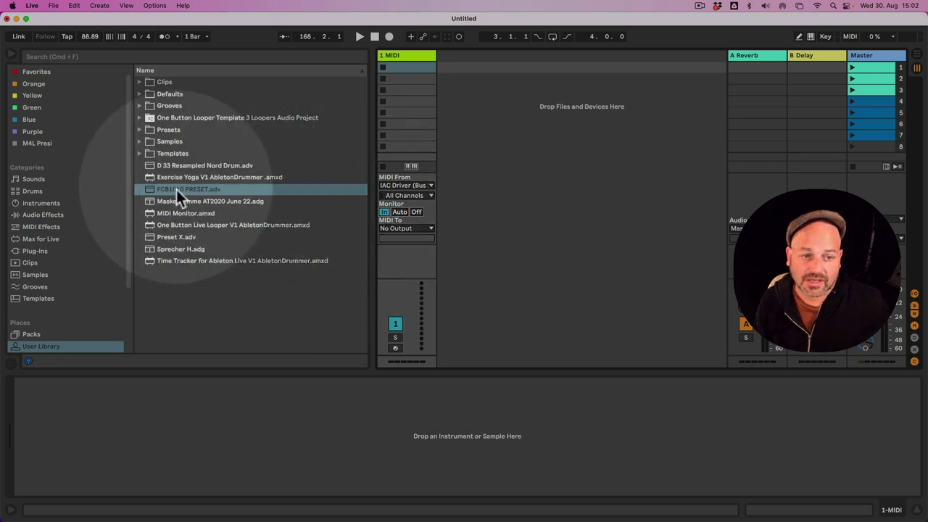
Step: Load FCB1010 PRESET.adv onto the MIDI track and open its FootControl window, placing it over the browser
left_click(171, 191)
left_click_drag(171, 196, 411, 138)
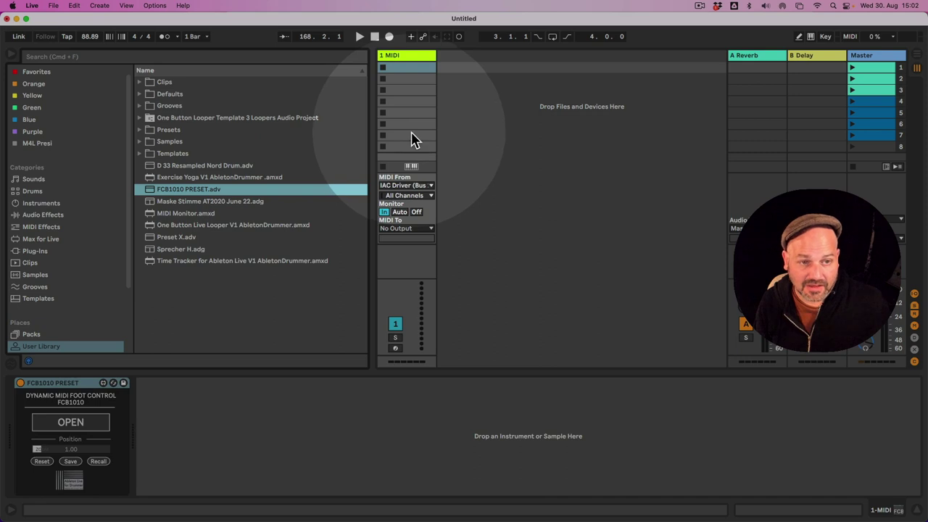
left_click(82, 423)
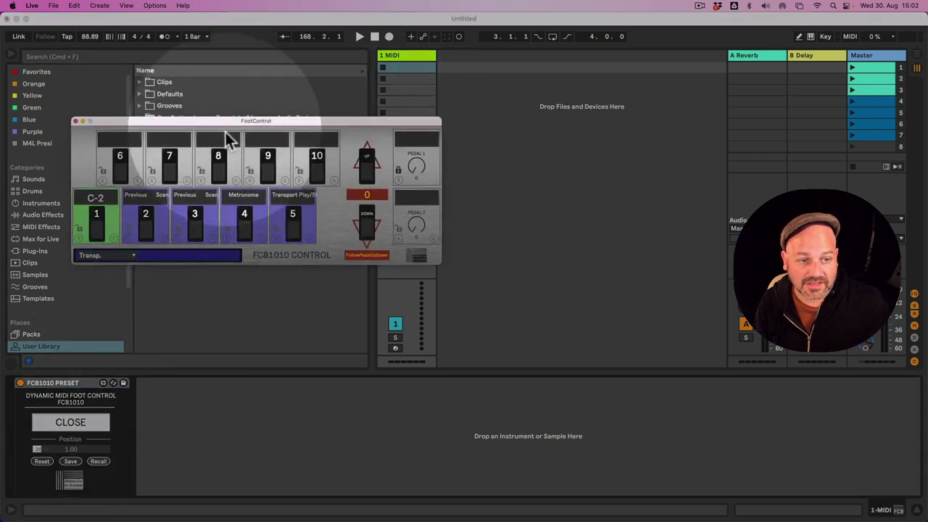
left_click_drag(222, 123, 157, 50)
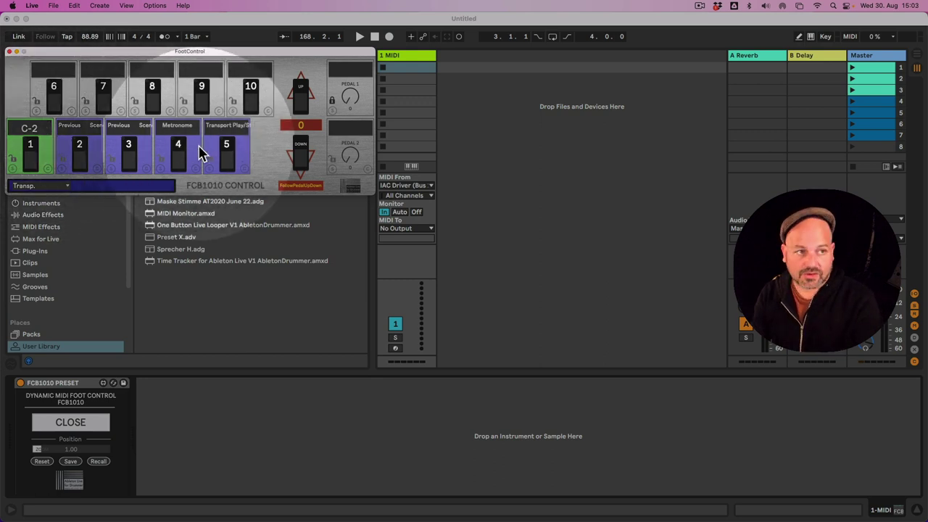
Step: Save the set as FCB1010 Test in the SX locator test Project, replacing the existing file
key("super+s")
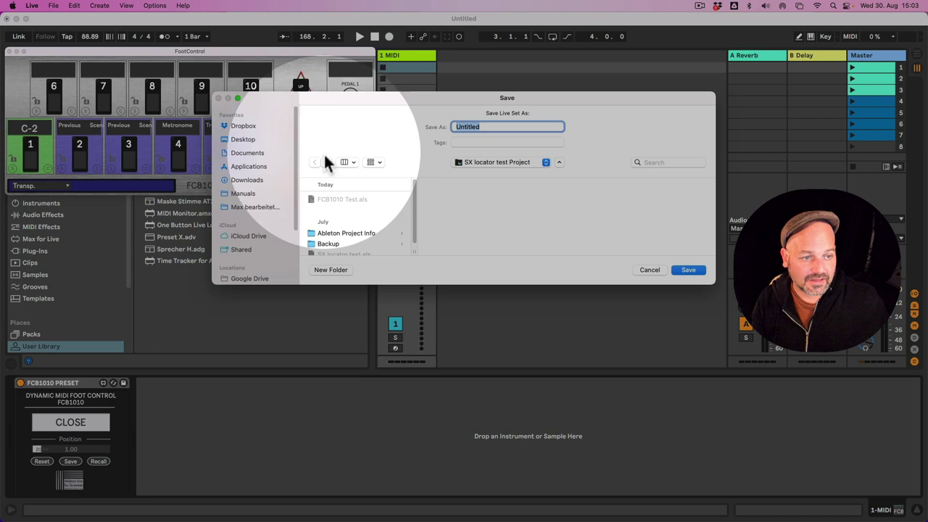
left_click(348, 200)
left_click(688, 270)
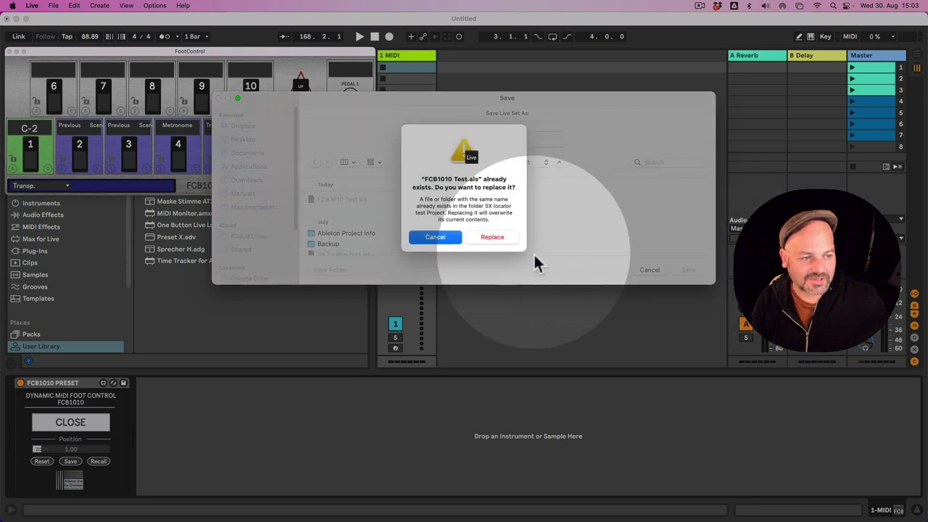
left_click(497, 240)
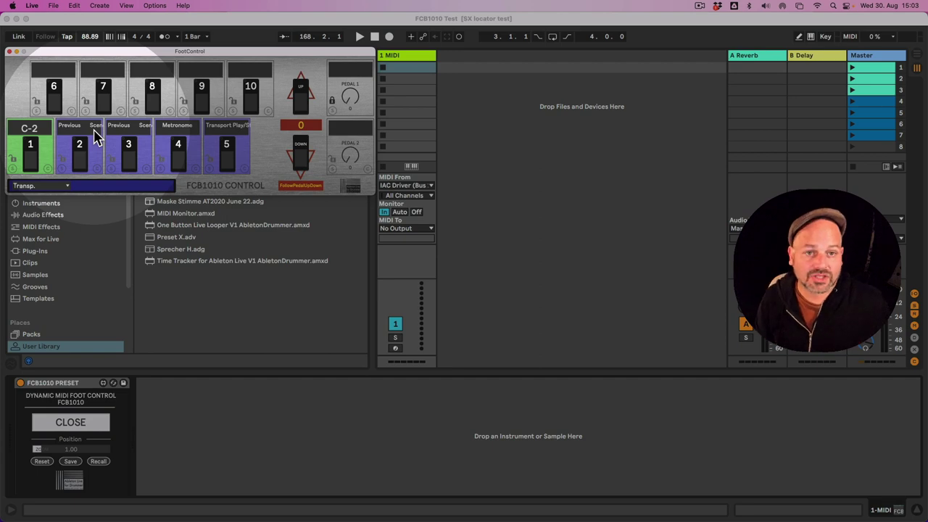
Step: Reopen the recently saved FCB1010 Test set and move its FootControl window clear of the MIDI track
left_click(53, 5)
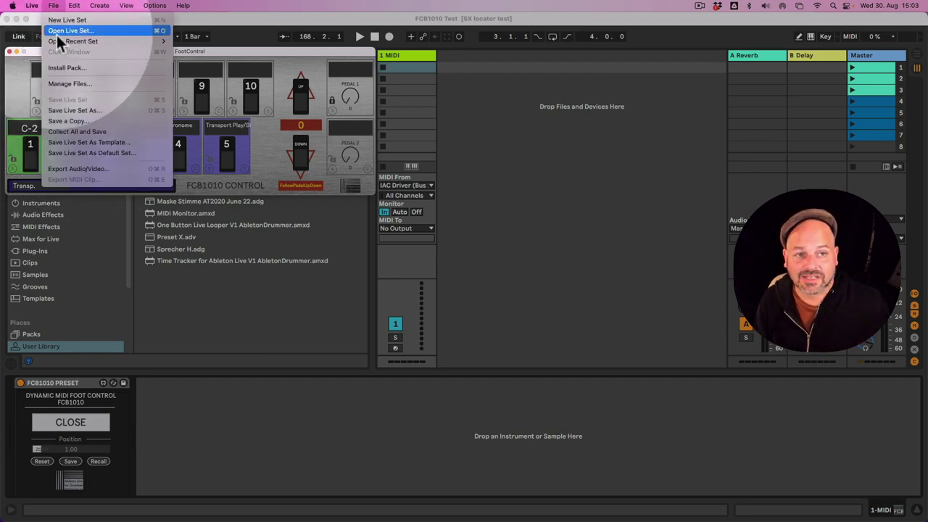
mouse_move(58, 42)
left_click(190, 41)
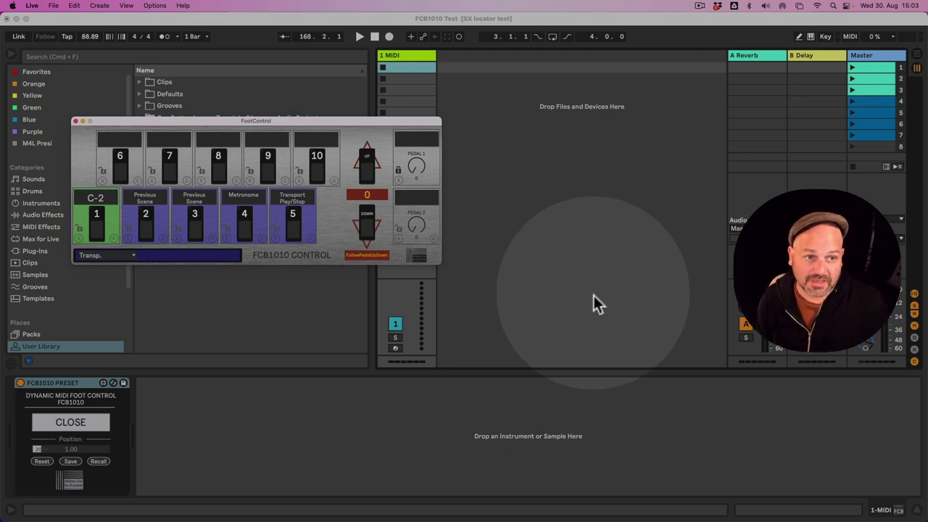
left_click_drag(219, 121, 151, 53)
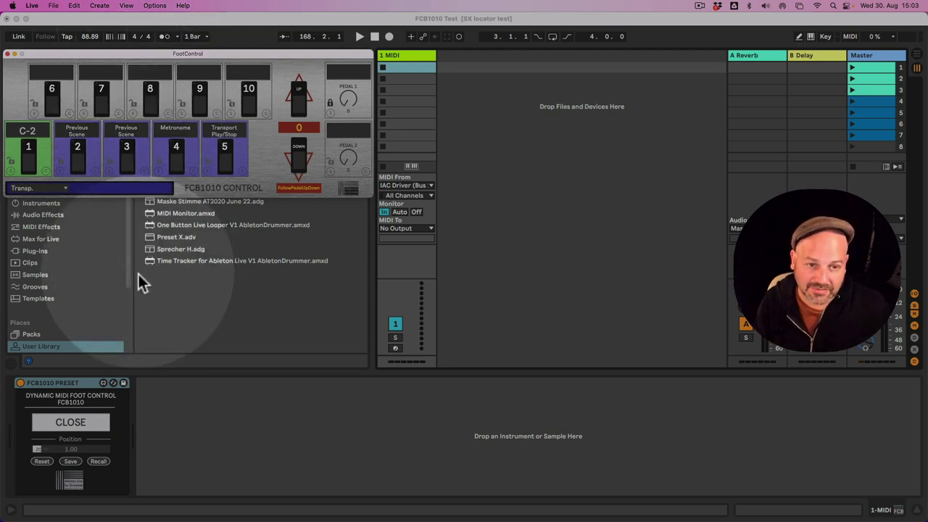
Step: Try the MAP-PARAM function type in FootControl, review the available functions and switch the selection to NOTE
left_click(56, 190)
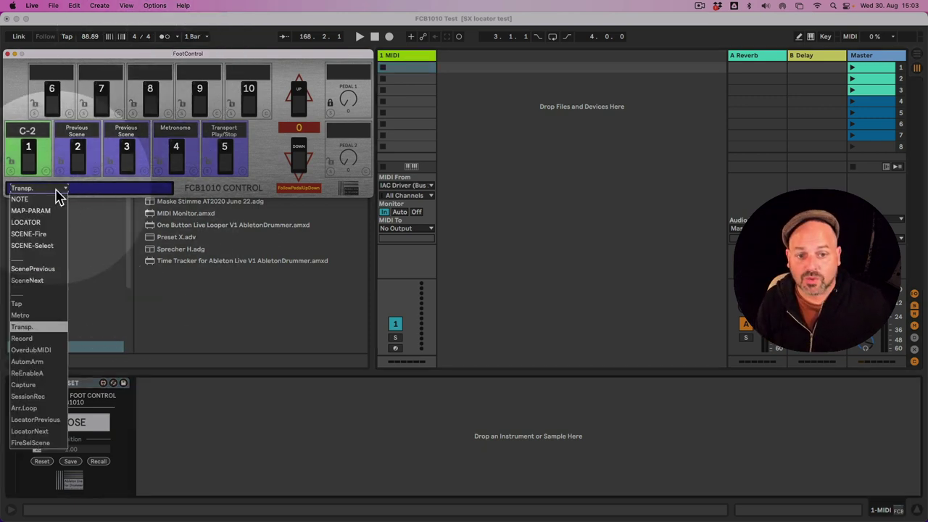
left_click(49, 212)
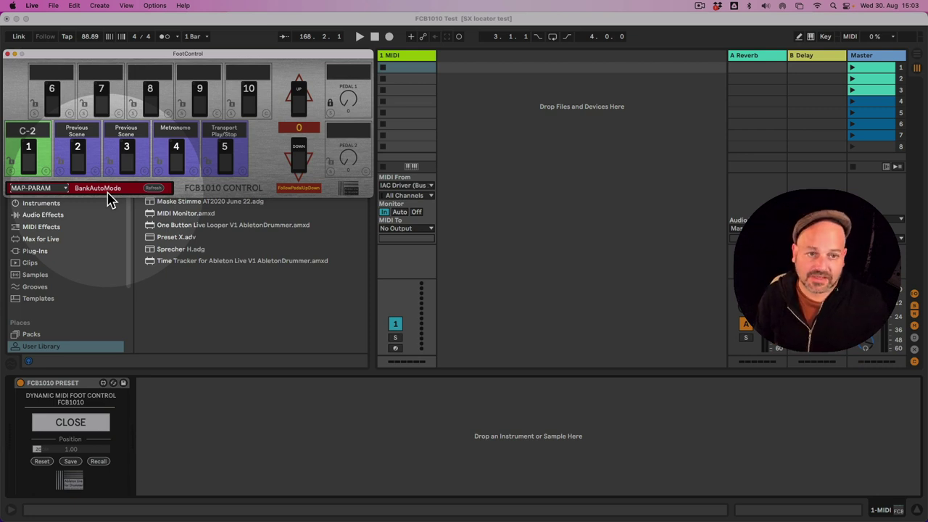
left_click(43, 188)
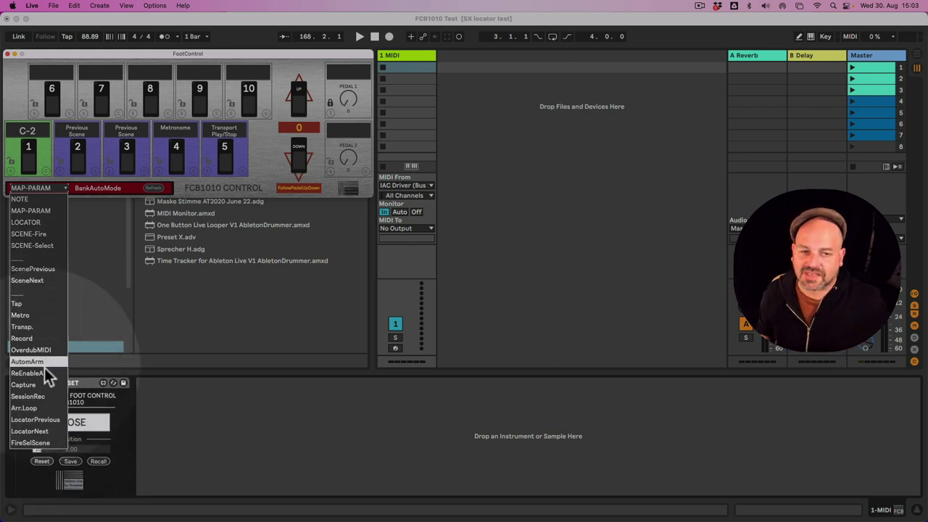
left_click(247, 419)
left_click(52, 189)
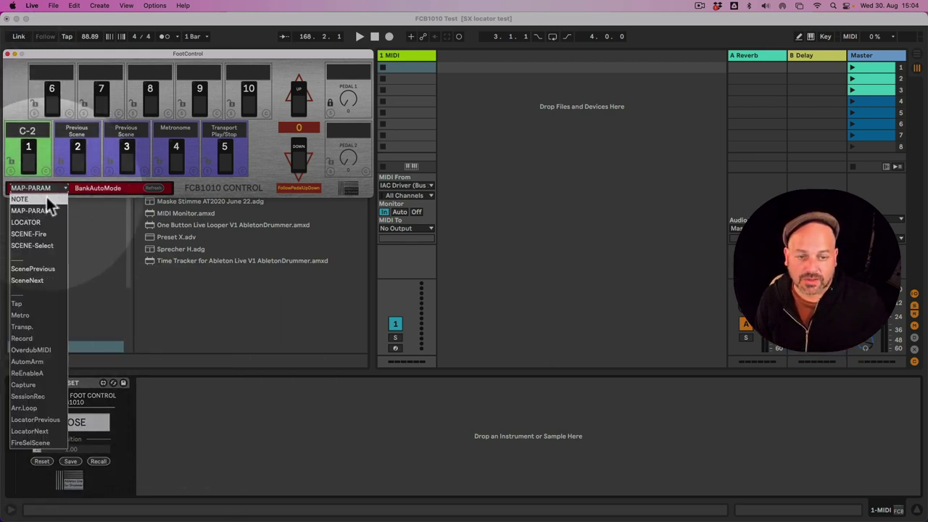
left_click(46, 197)
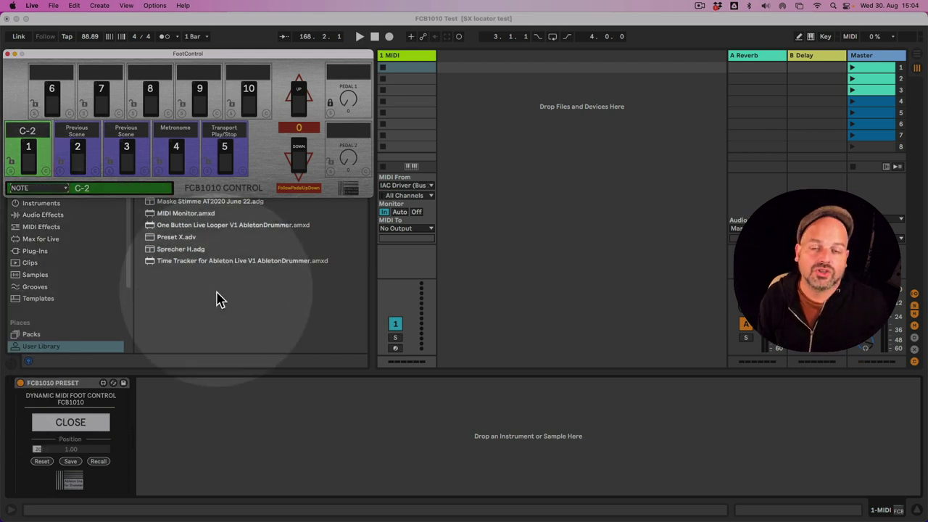